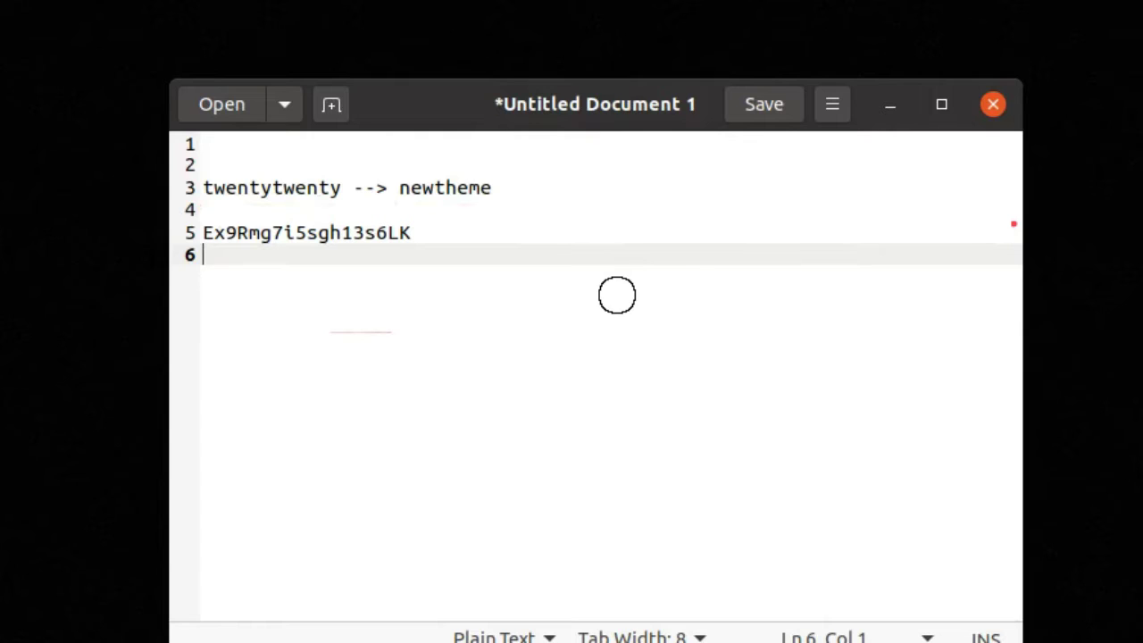
Step: Copy 'twentytwenty' from line 3 of the gedit notes to the clipboard
drag(204, 185, 340, 189)
right_click(340, 189)
click(391, 302)
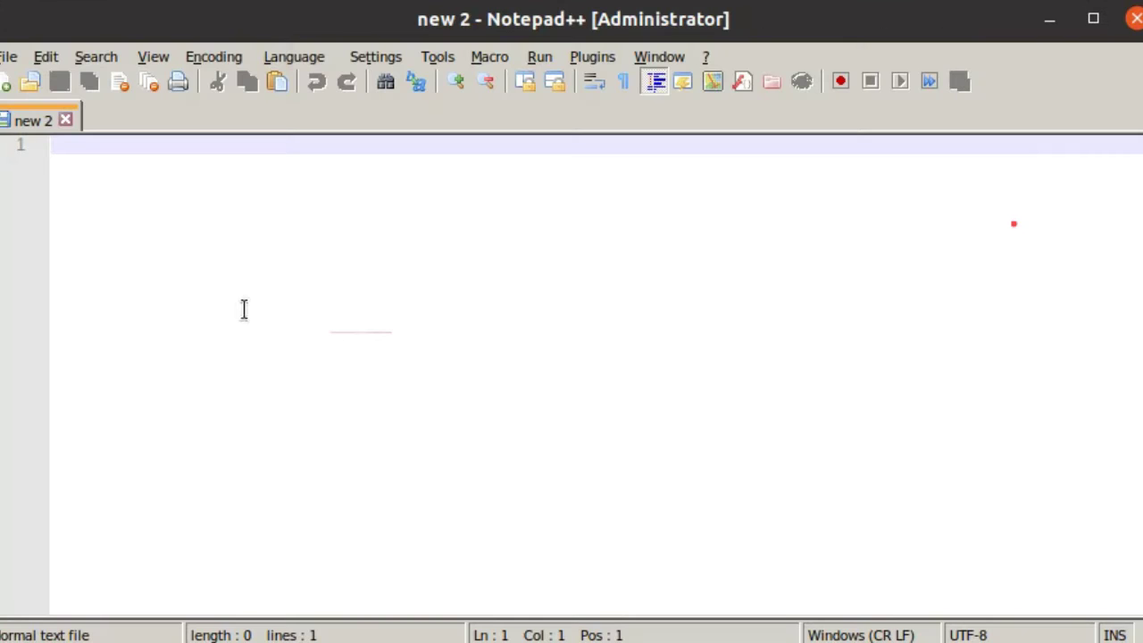
Step: Open Find in Files and set the directory to wordpress\wp-content\themes\newtheme
click(96, 56)
click(122, 100)
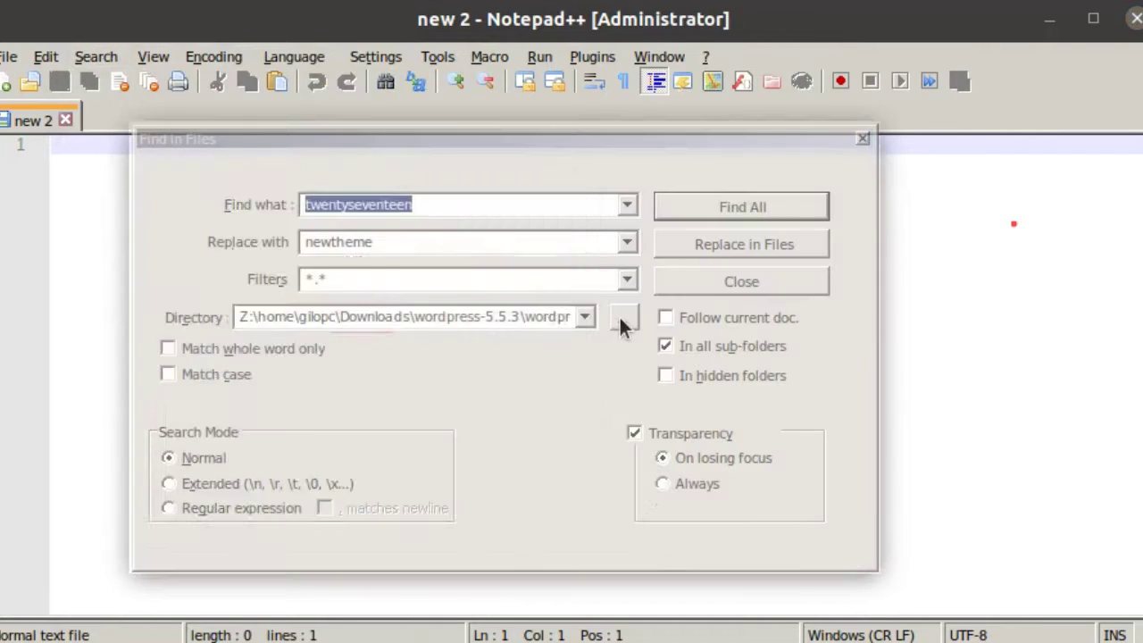
click(623, 319)
drag(562, 391, 562, 406)
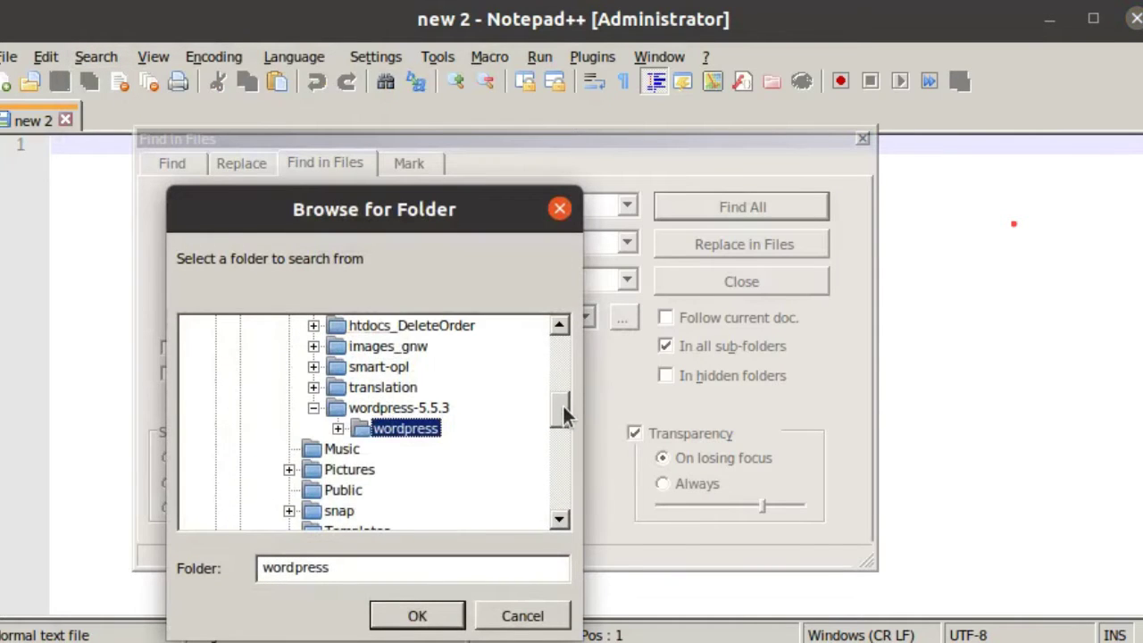
click(338, 428)
click(360, 468)
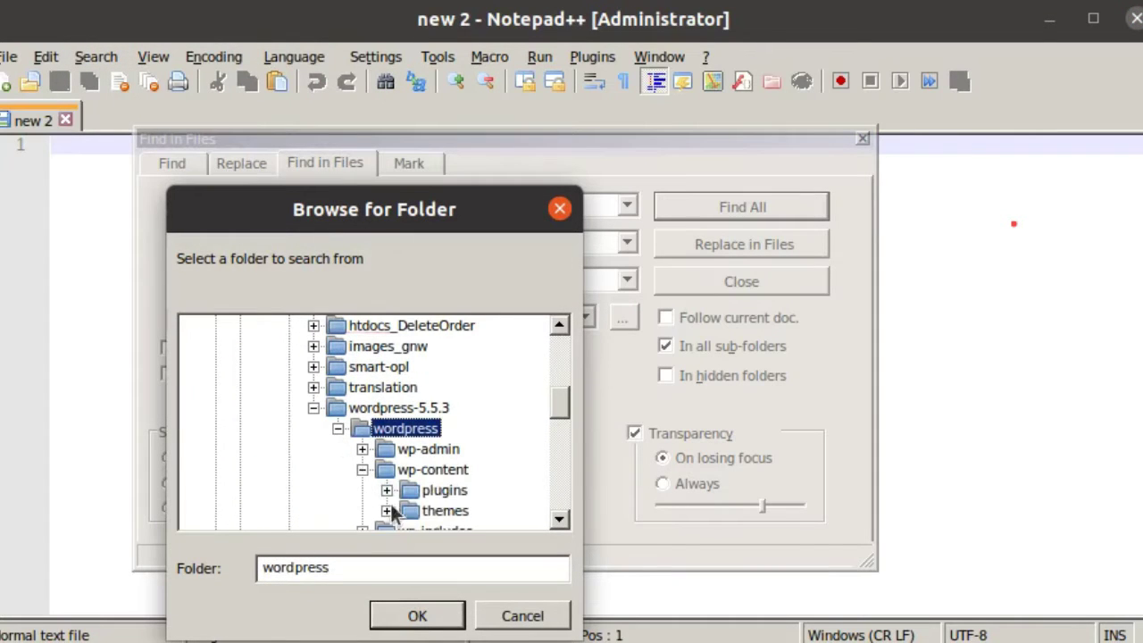
click(386, 510)
drag(565, 411, 568, 416)
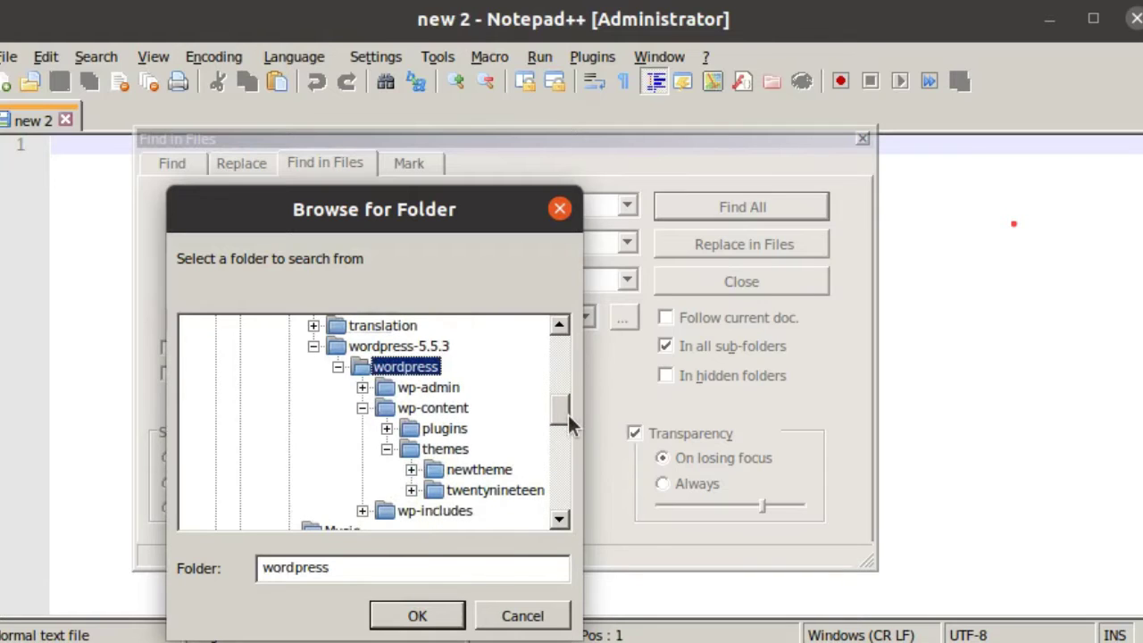
click(462, 474)
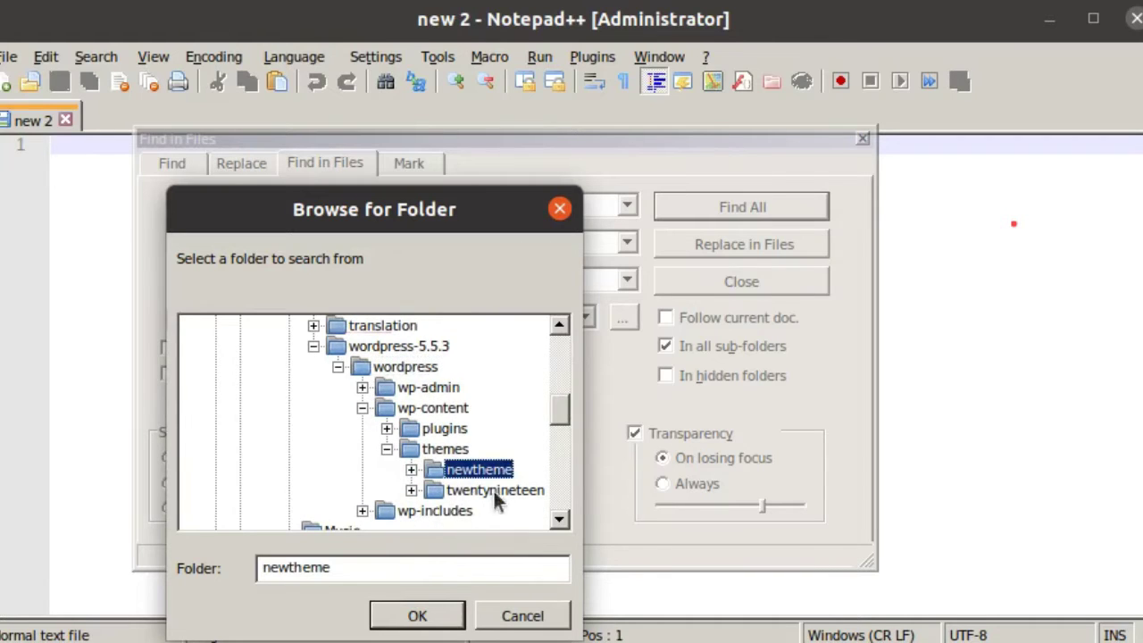
click(427, 616)
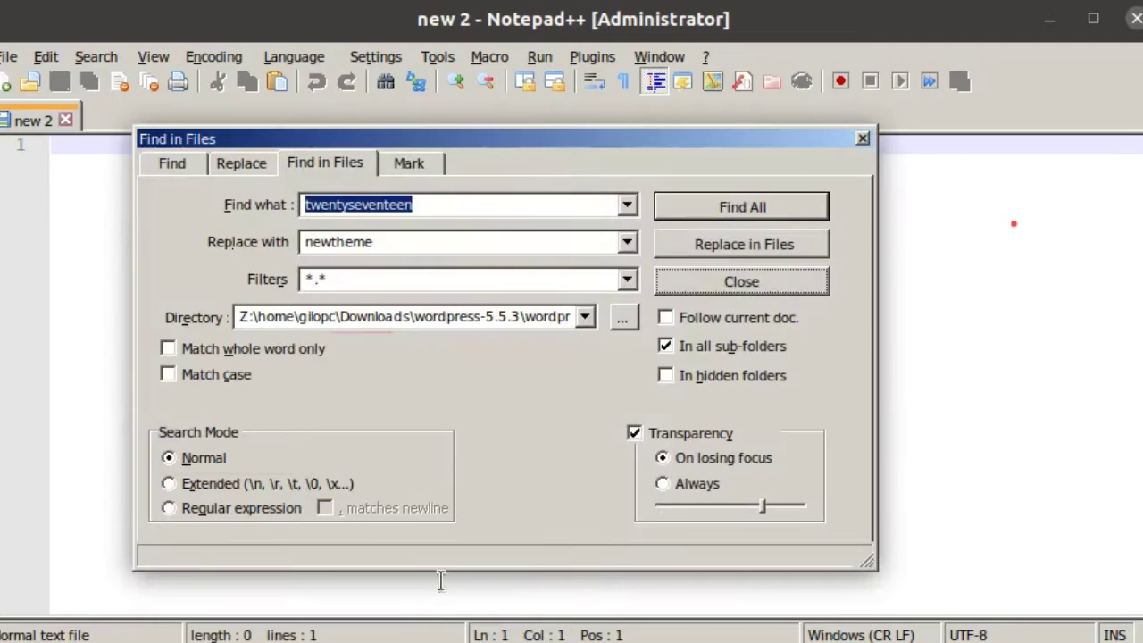
Step: Replace 'twentytwenty' with 'newtheme' in all files there, changing 475 occurrences
right_click(466, 205)
click(510, 295)
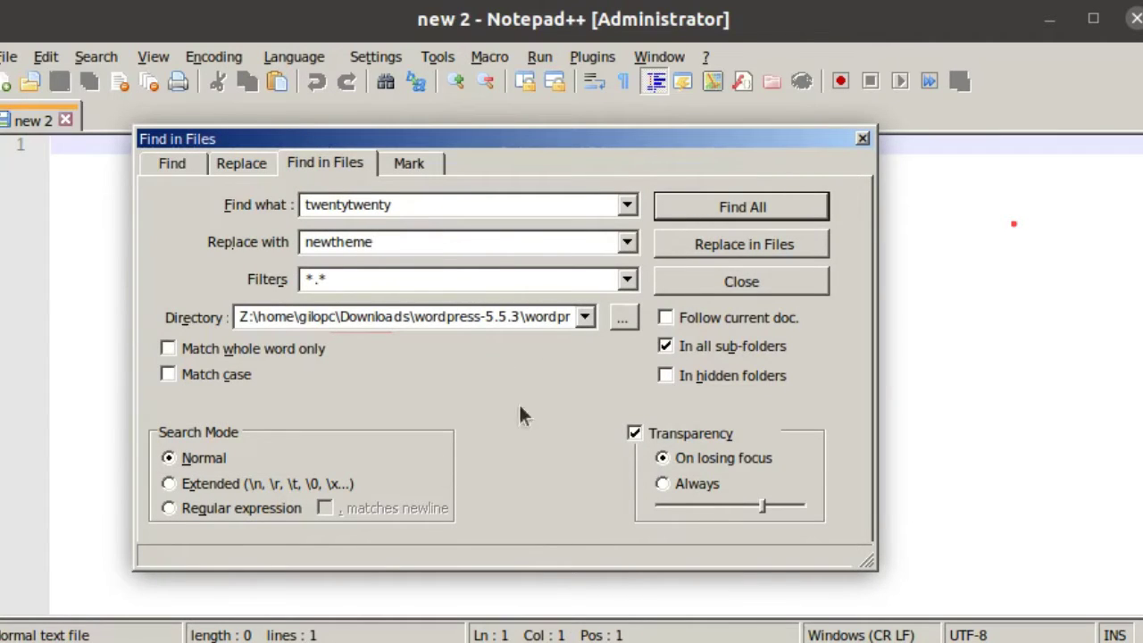
drag(407, 208, 458, 197)
drag(426, 235, 465, 230)
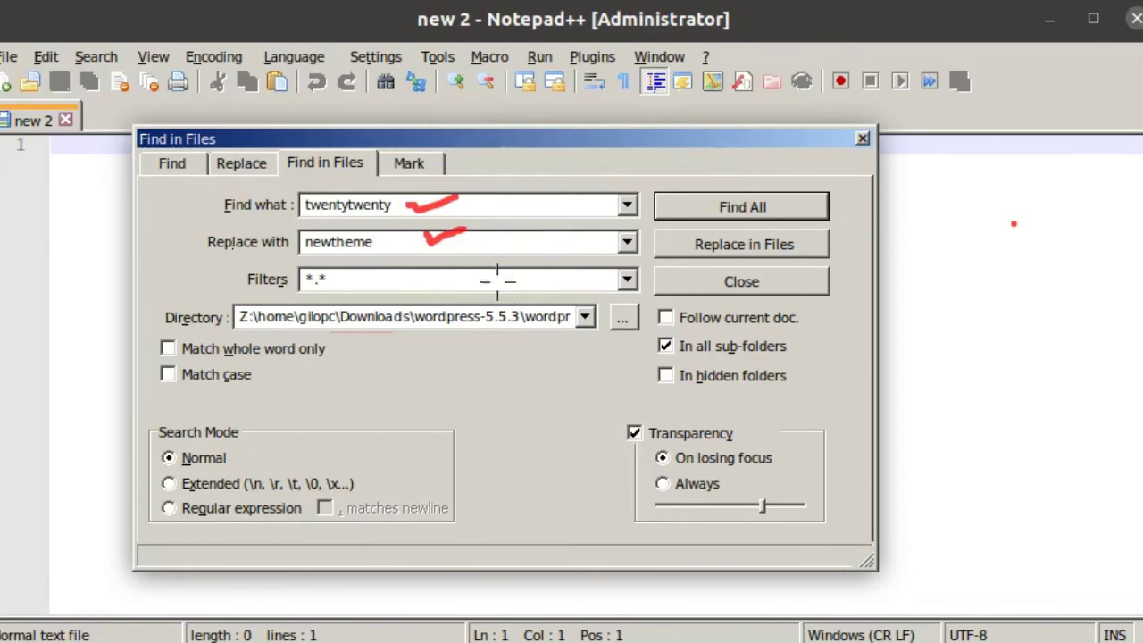
drag(524, 321, 541, 301)
mouse_move(416, 268)
mouse_down()
mouse_move(427, 281)
mouse_move(457, 253)
mouse_up()
key(shift+F9)
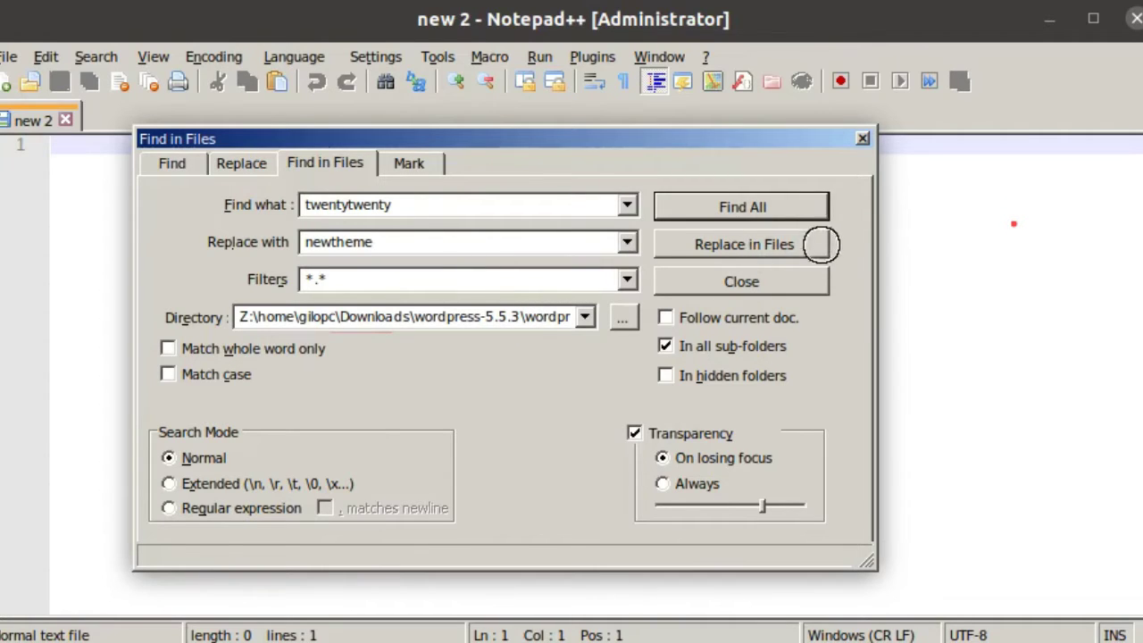
mouse_move(831, 237)
mouse_down()
mouse_move(843, 252)
mouse_move(863, 231)
mouse_up()
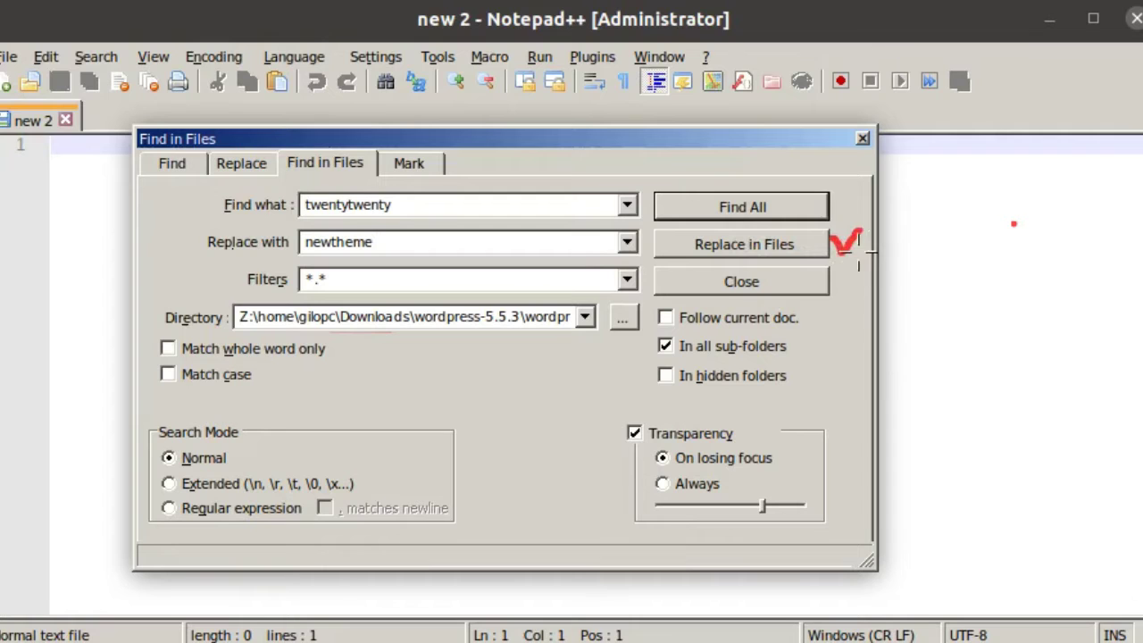
key(shift+F9)
click(751, 249)
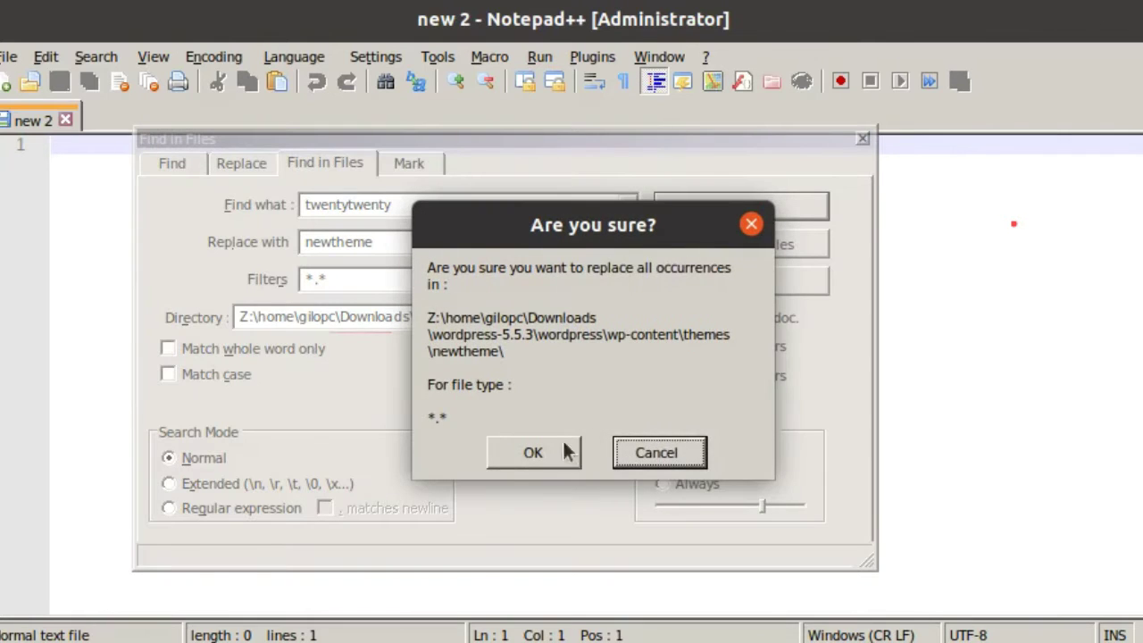
click(560, 450)
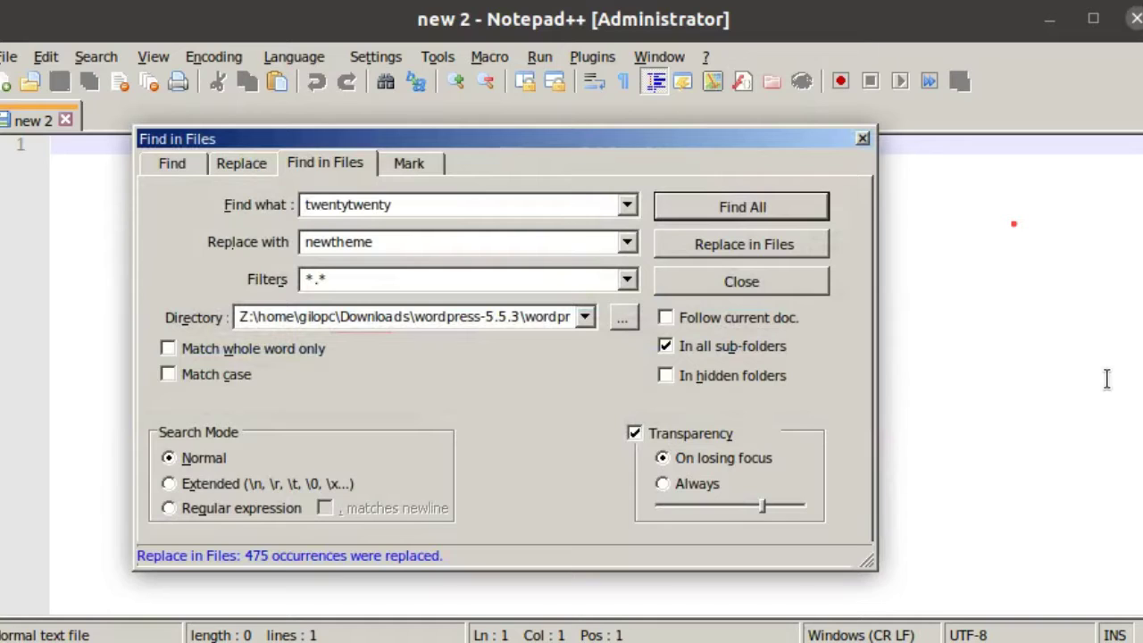
mouse_move(491, 539)
mouse_down()
mouse_move(109, 555)
mouse_move(490, 560)
mouse_up()
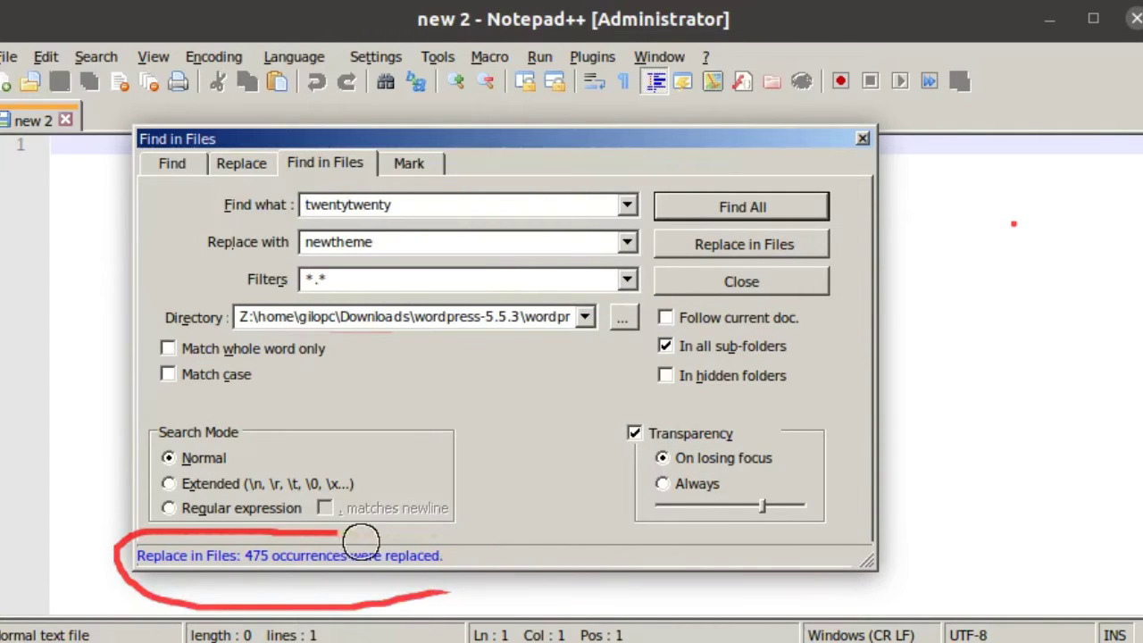
click(699, 284)
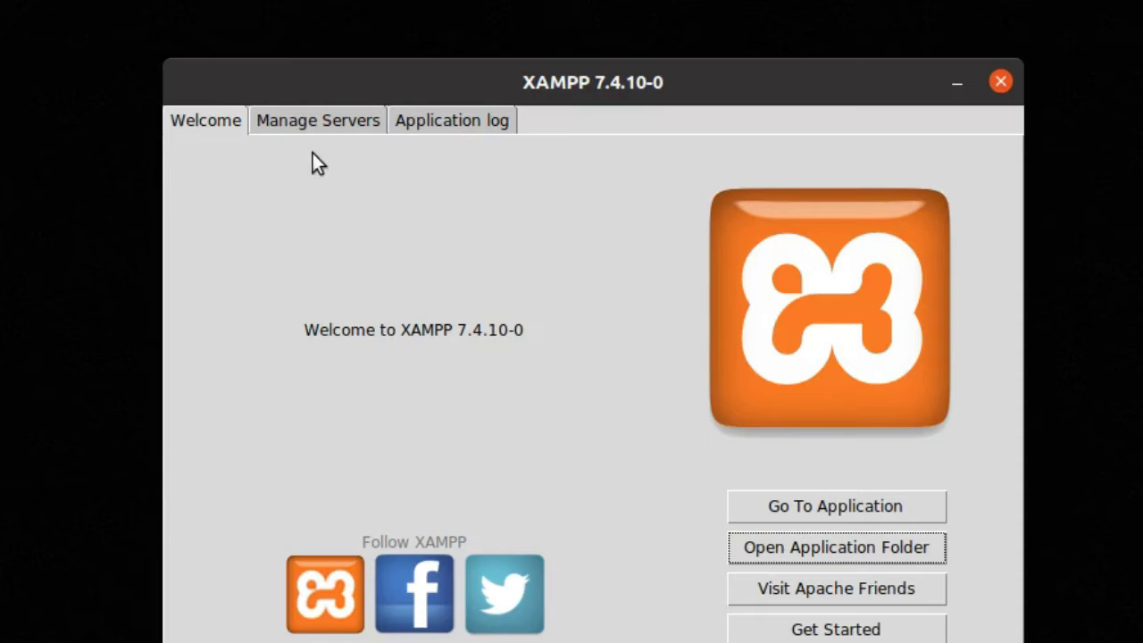
Step: Confirm MySQL, ProFTPD and Apache are running in Manage Servers, then minimize XAMPP
click(318, 121)
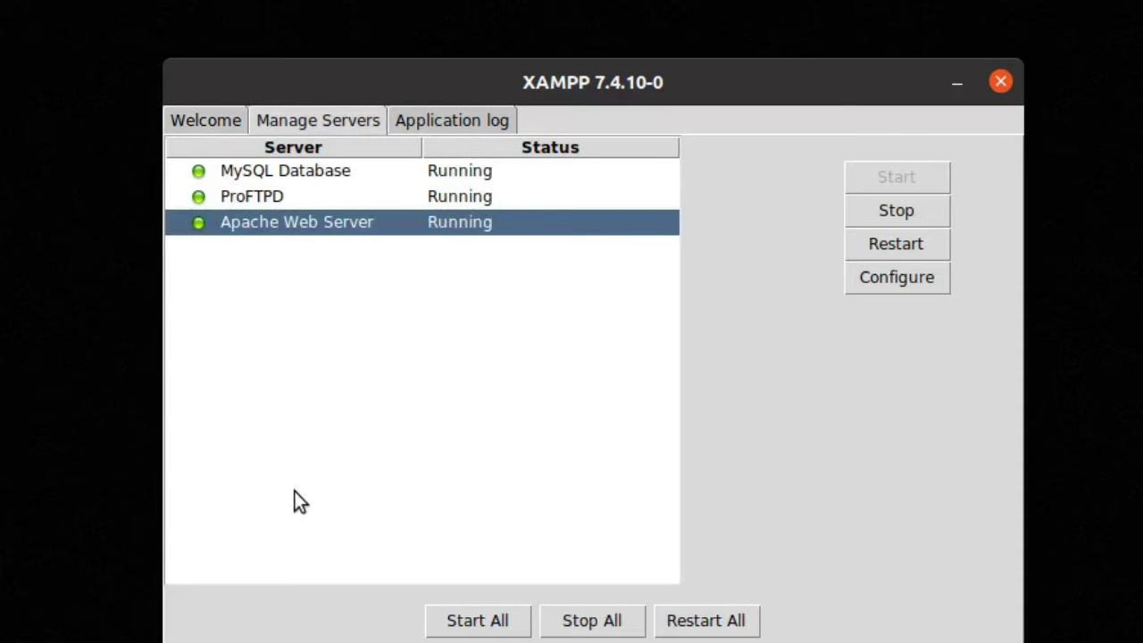
mouse_move(522, 237)
mouse_down()
mouse_move(506, 174)
mouse_move(183, 153)
mouse_move(439, 281)
mouse_up()
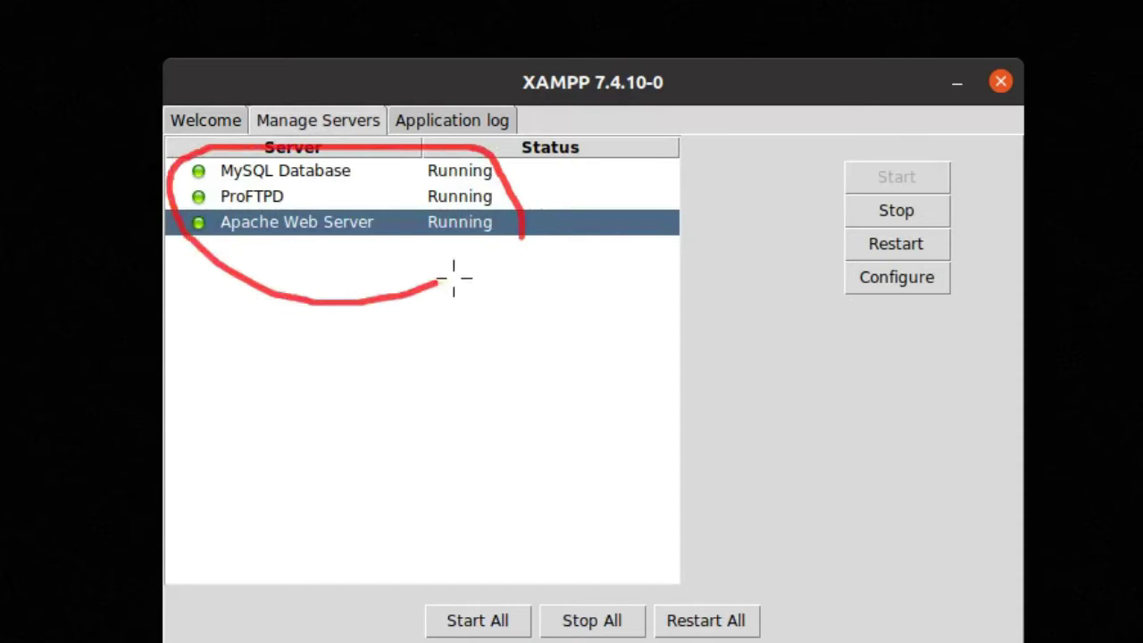
mouse_move(544, 237)
mouse_down()
mouse_move(298, 170)
mouse_move(456, 161)
mouse_up()
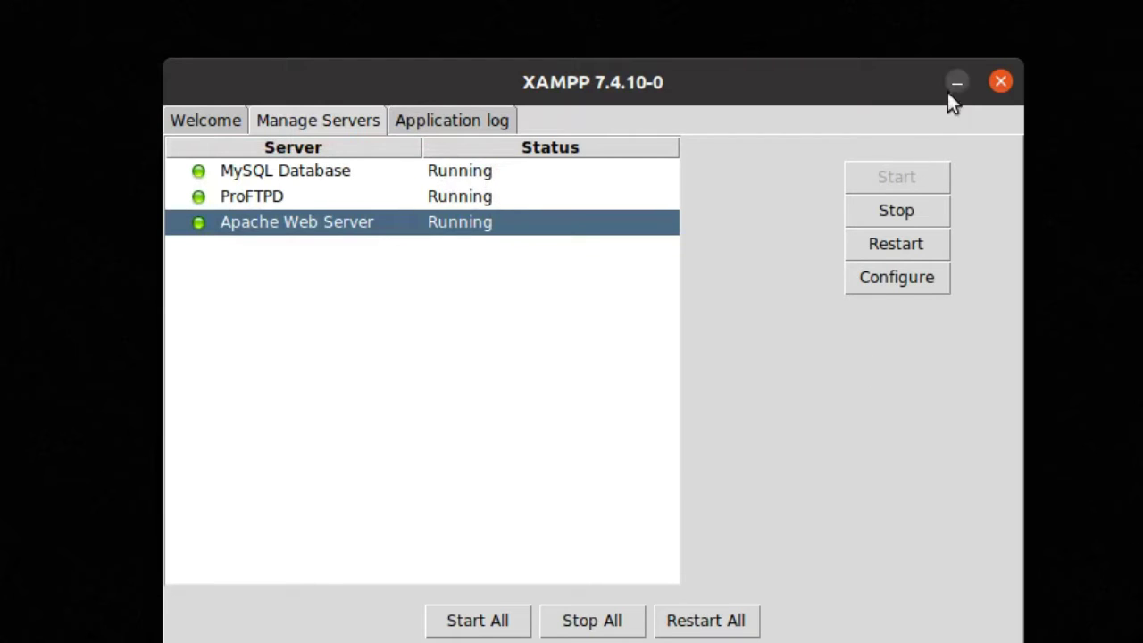
click(953, 86)
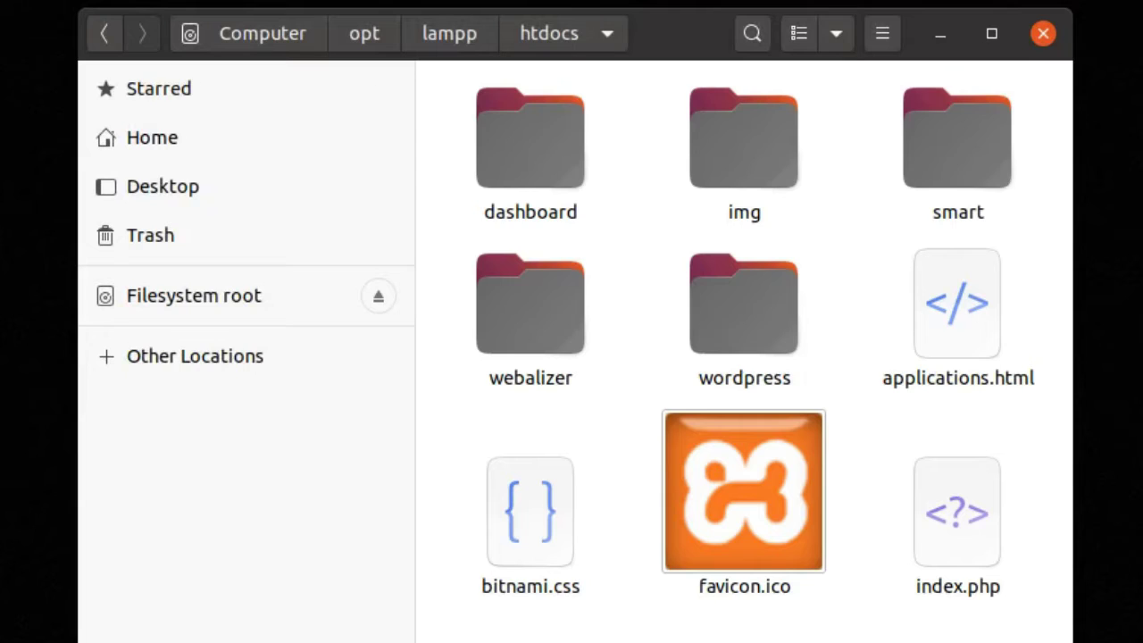
Step: Load localhost in a private tab, correcting the mistyped 'loclhost' address
click(940, 40)
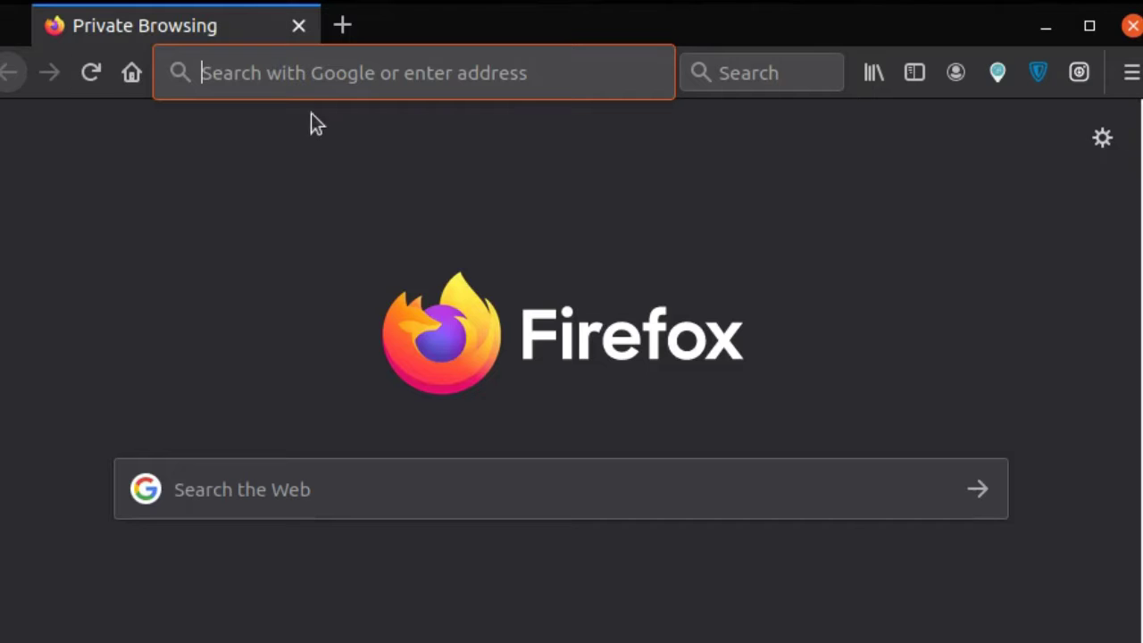
click(329, 79)
text(lo)
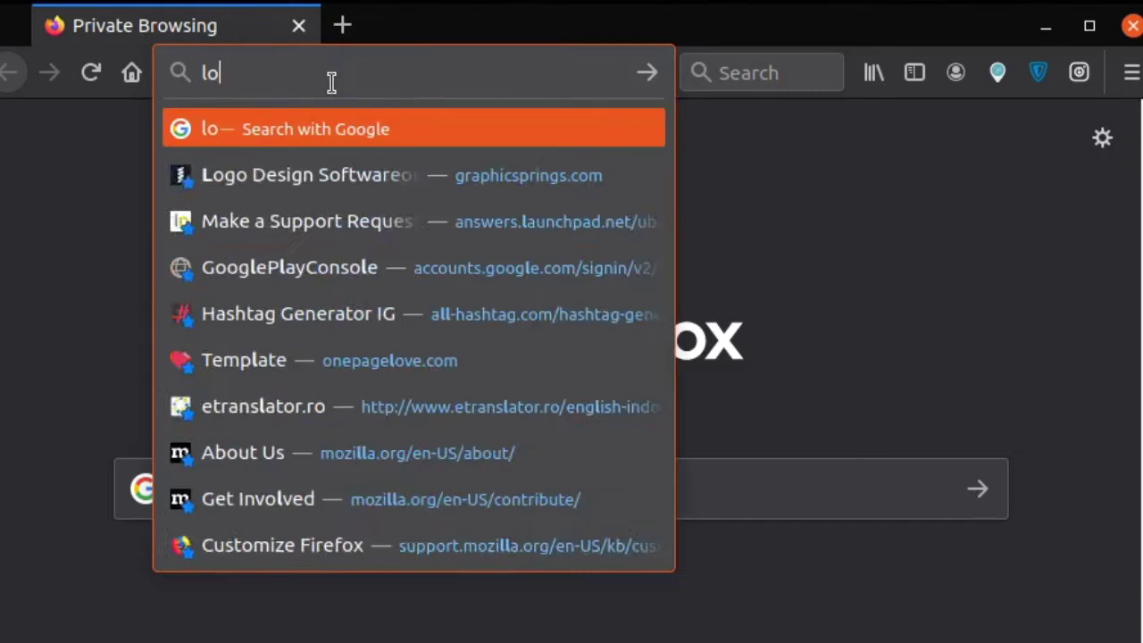
text(clhost)
key(Return)
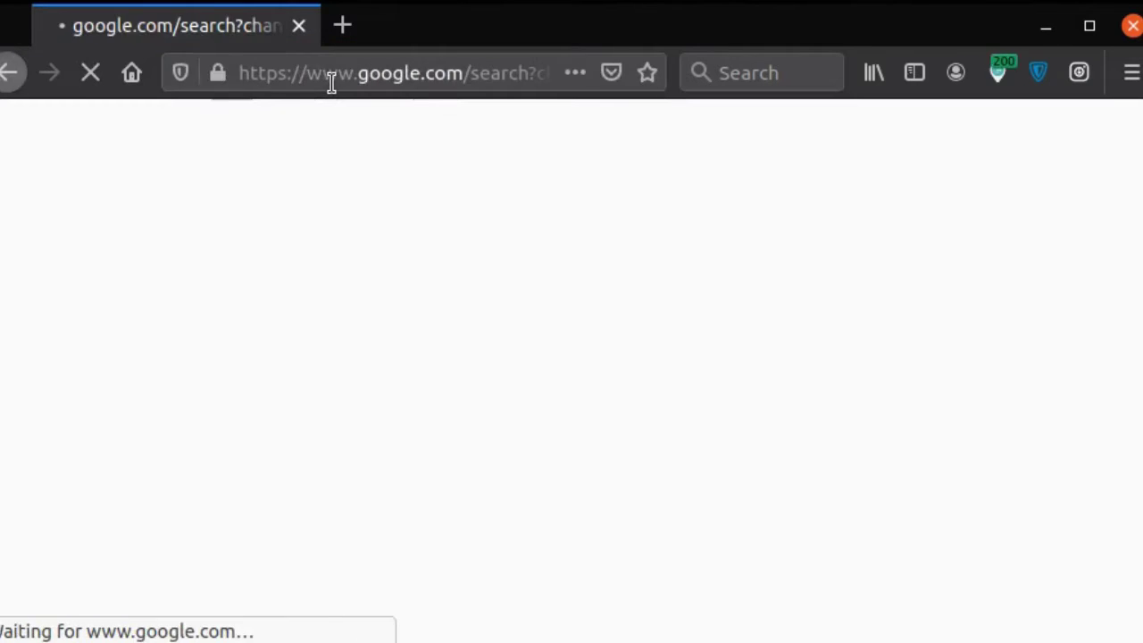
click(341, 25)
click(298, 26)
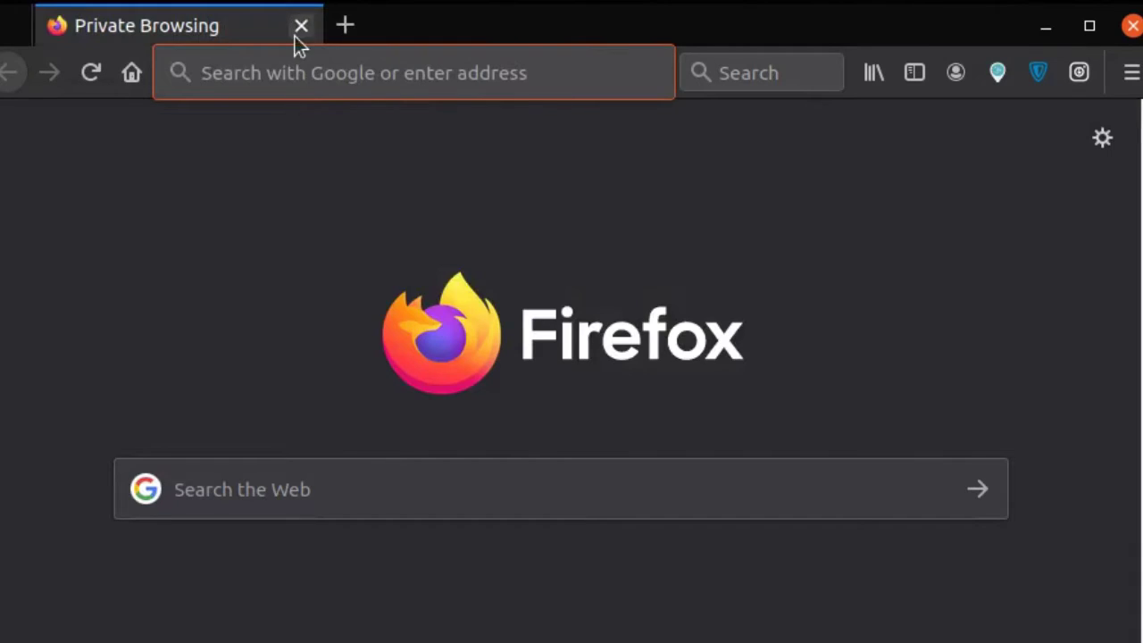
click(292, 77)
text(localhost)
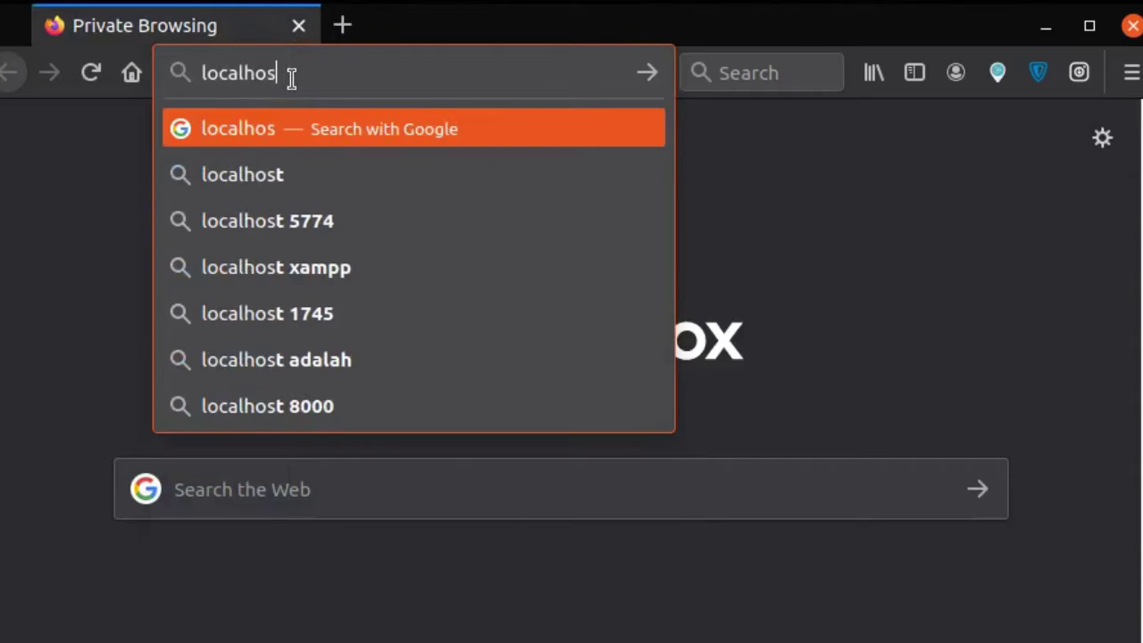
key(Return)
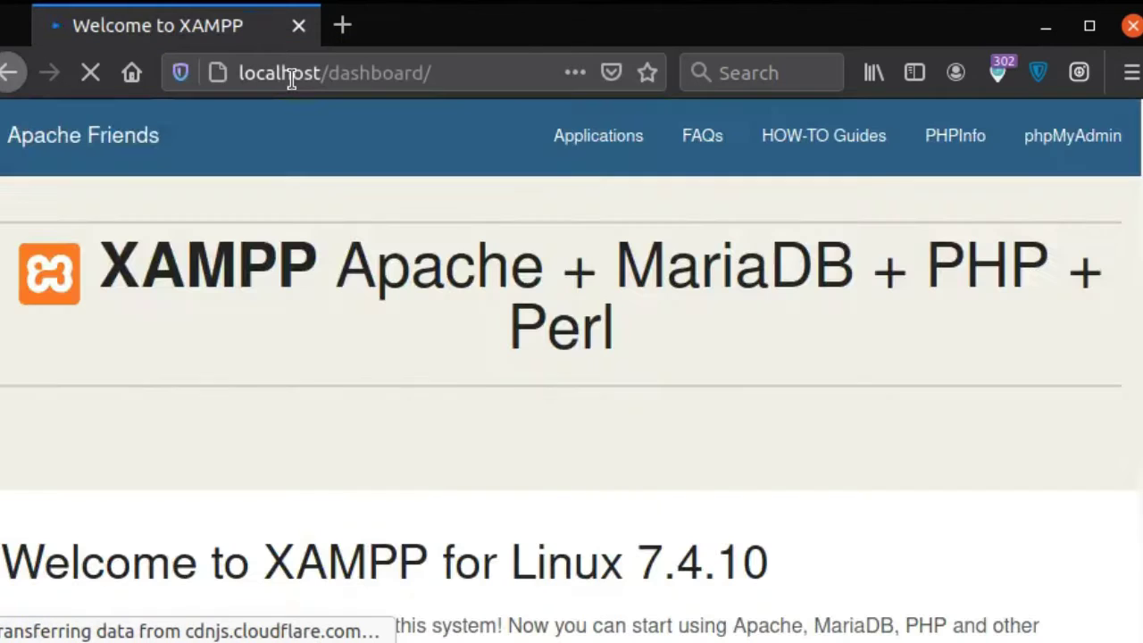
scroll(566, 203, down, 5)
scroll(568, 205, up, 5)
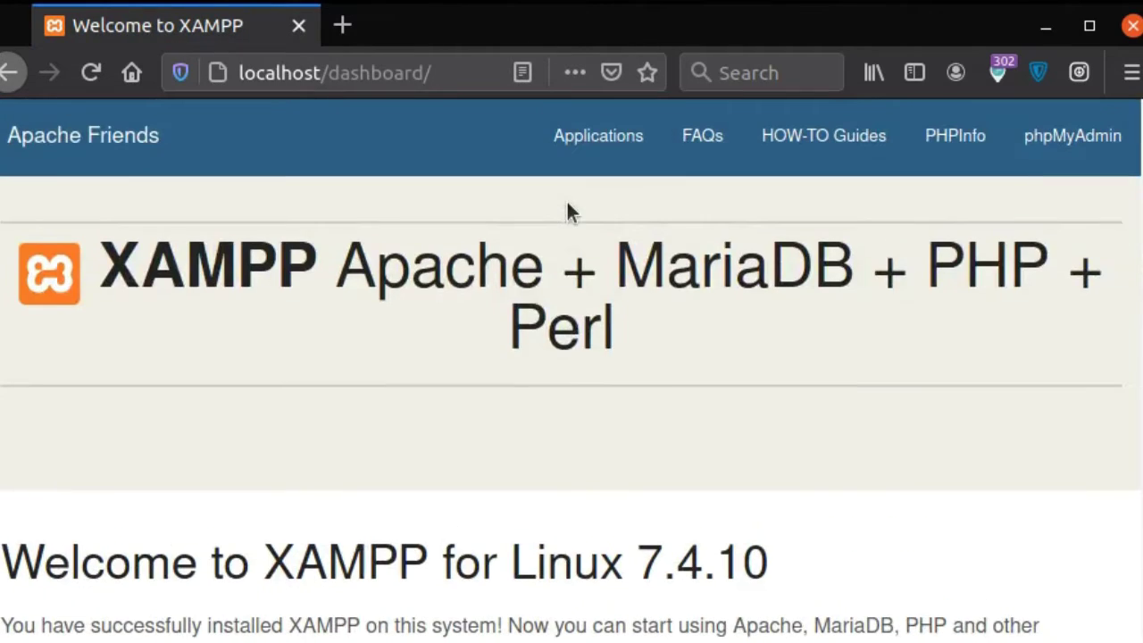
Step: Load localhost/wordpress and choose "Let's go!" on the WordPress welcome page
click(342, 27)
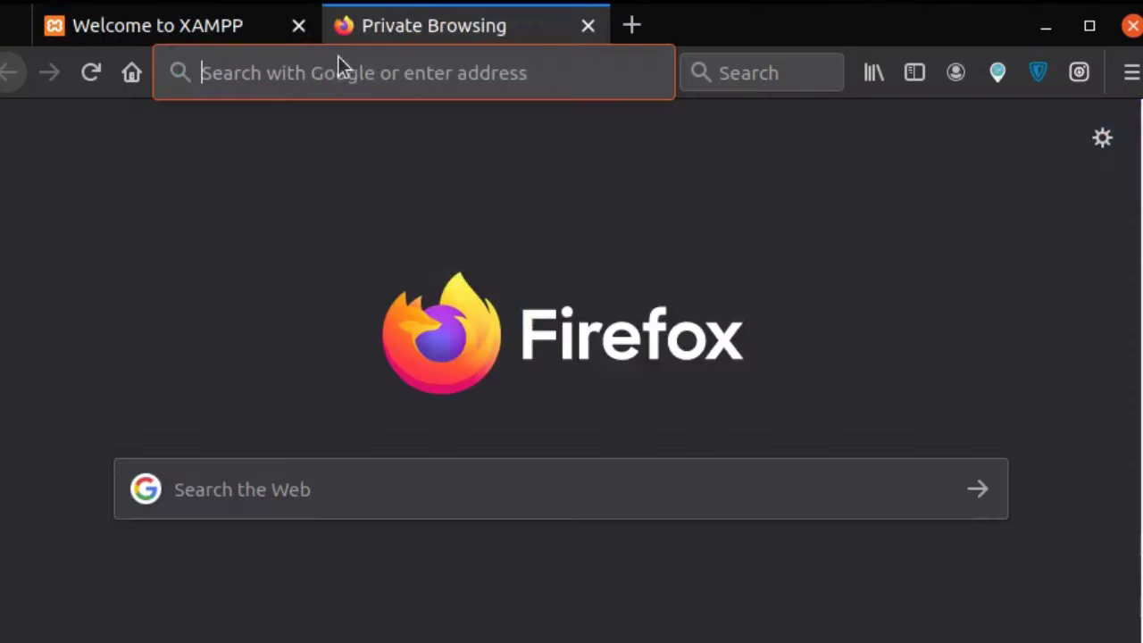
click(324, 69)
text(localhost)
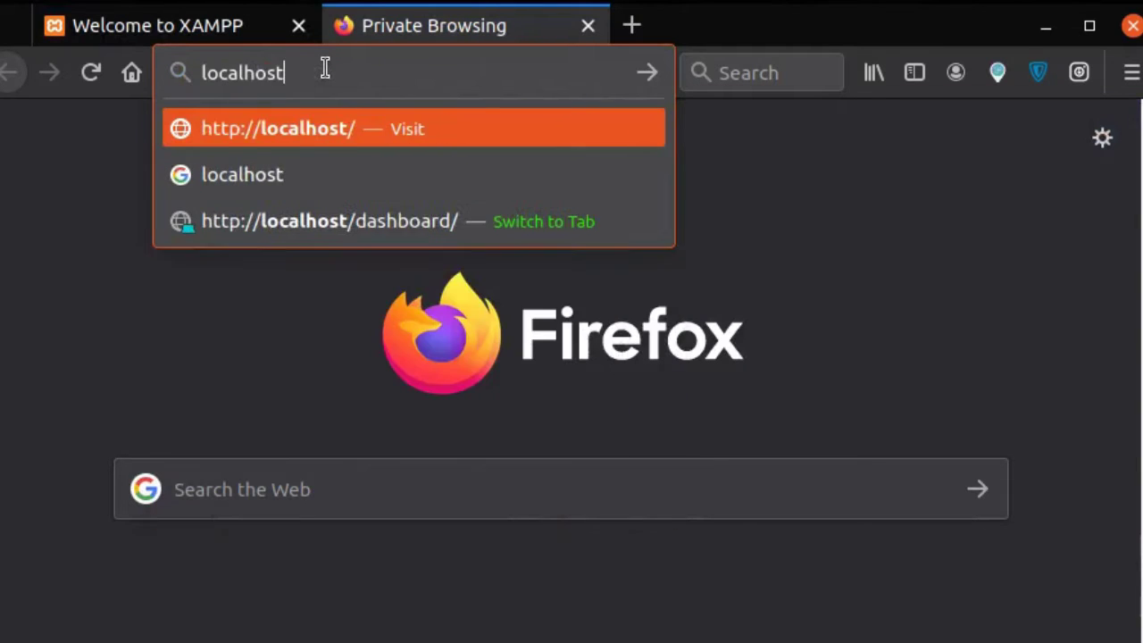
text(/wordpress)
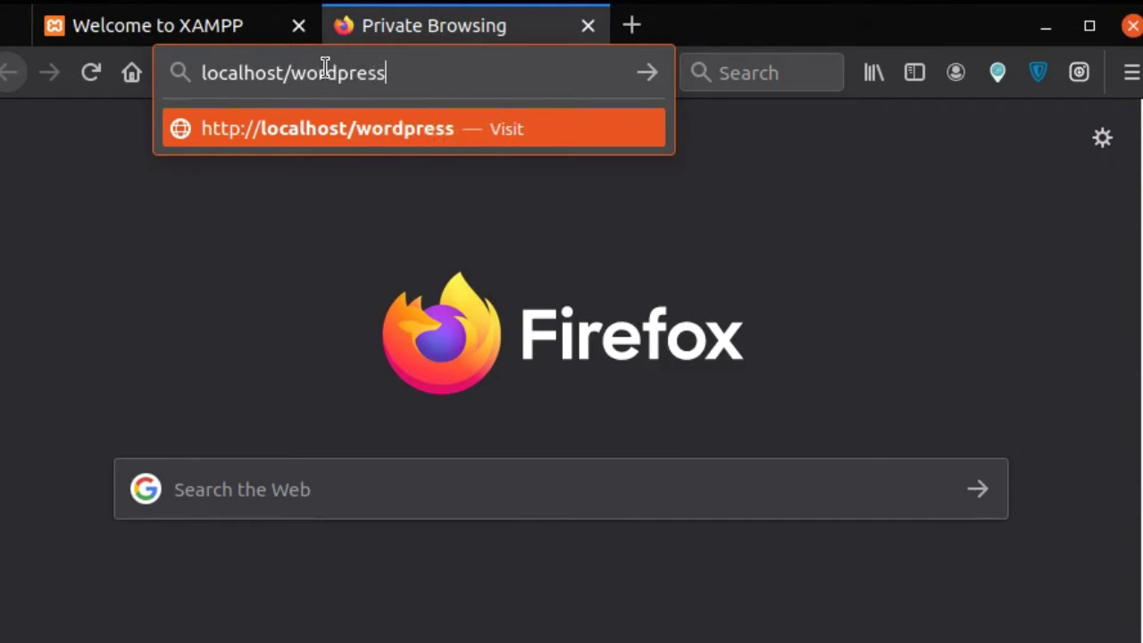
click(290, 308)
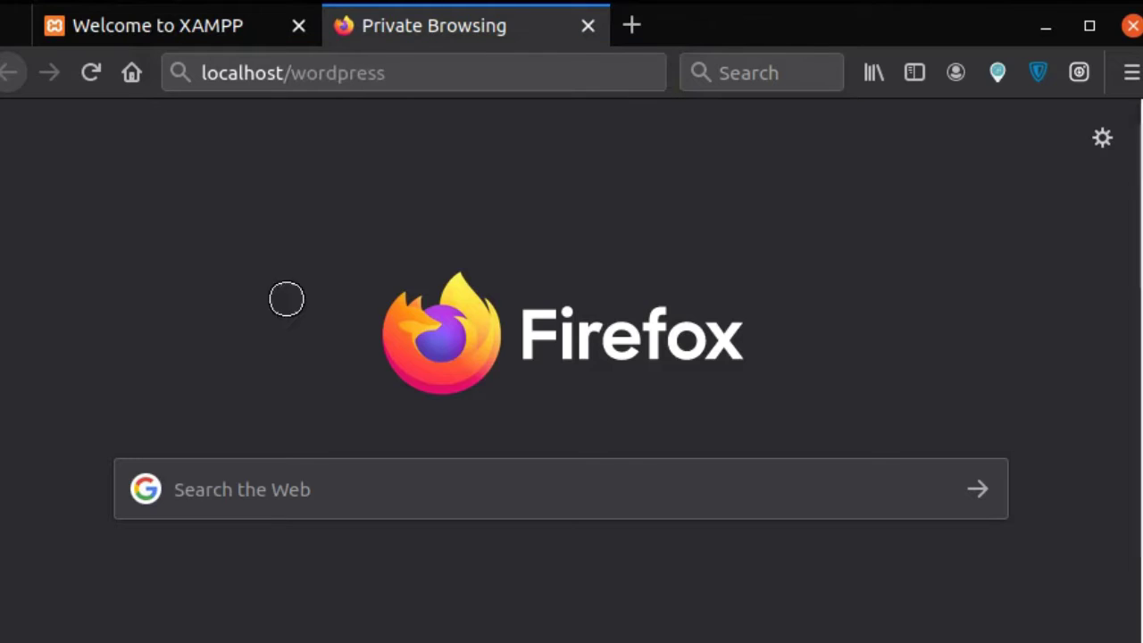
mouse_move(418, 69)
mouse_down()
mouse_move(192, 49)
mouse_move(380, 98)
mouse_up()
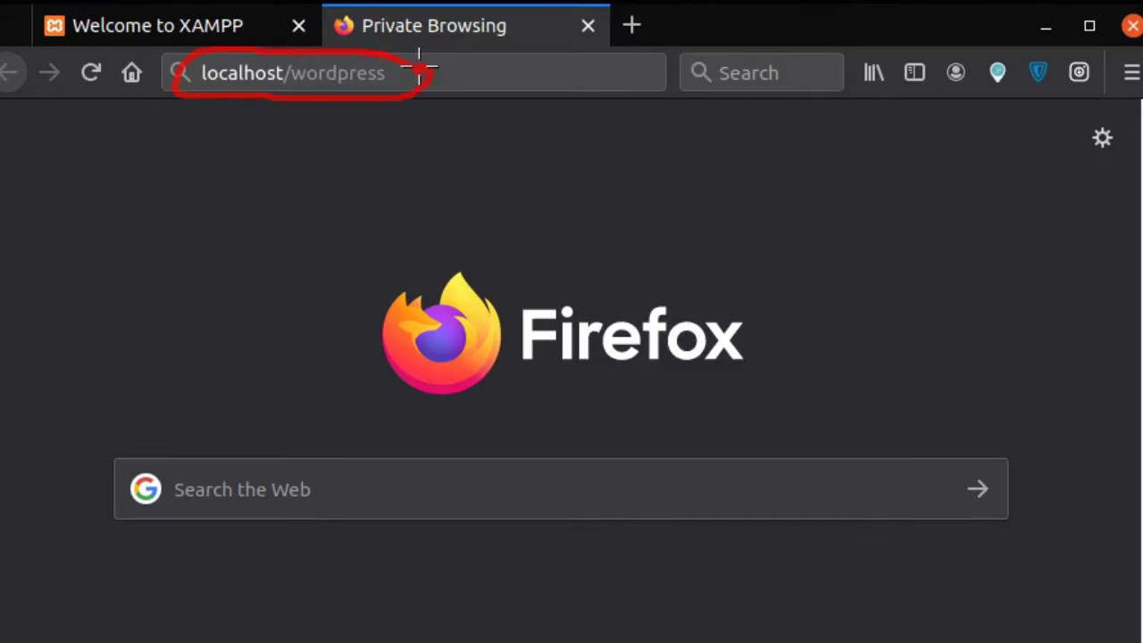
click(472, 74)
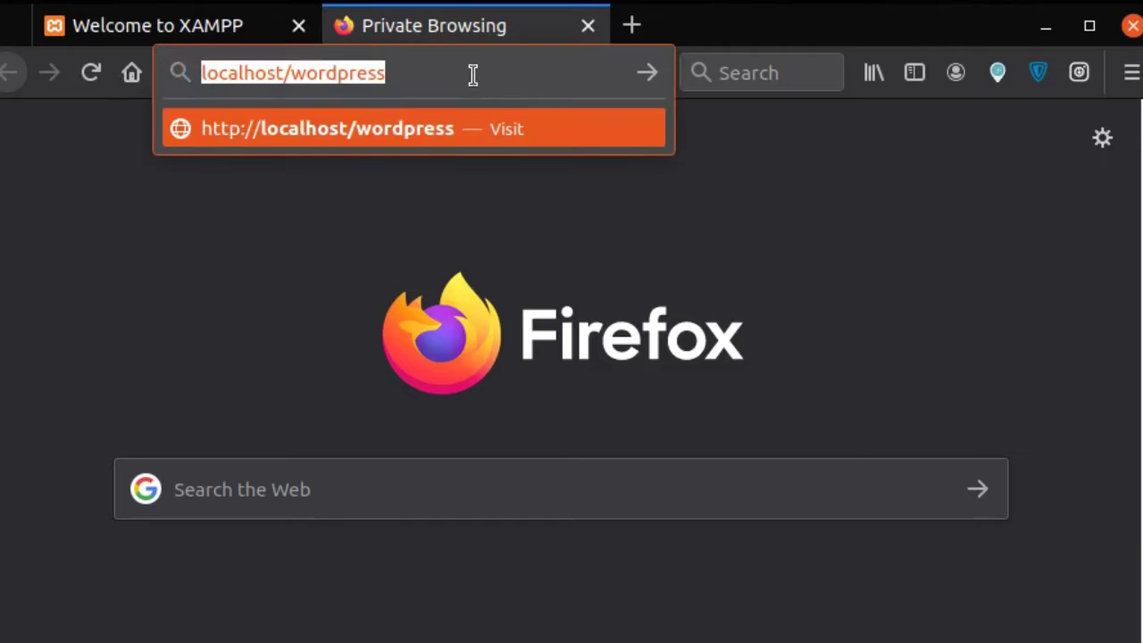
click(474, 74)
key(Return)
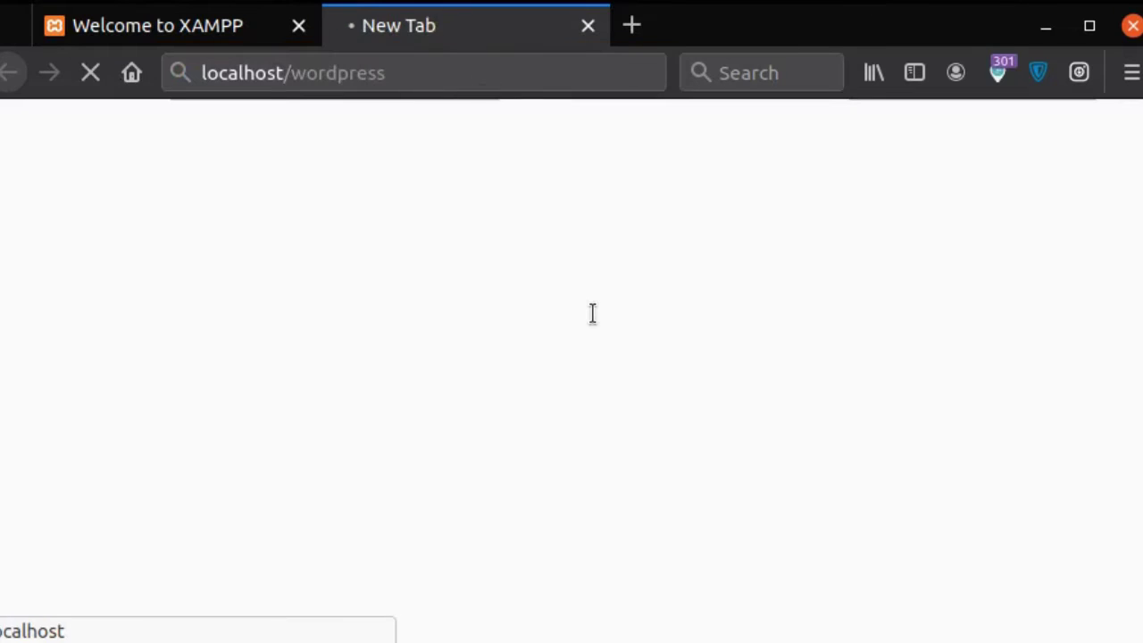
scroll(636, 353, down, 4)
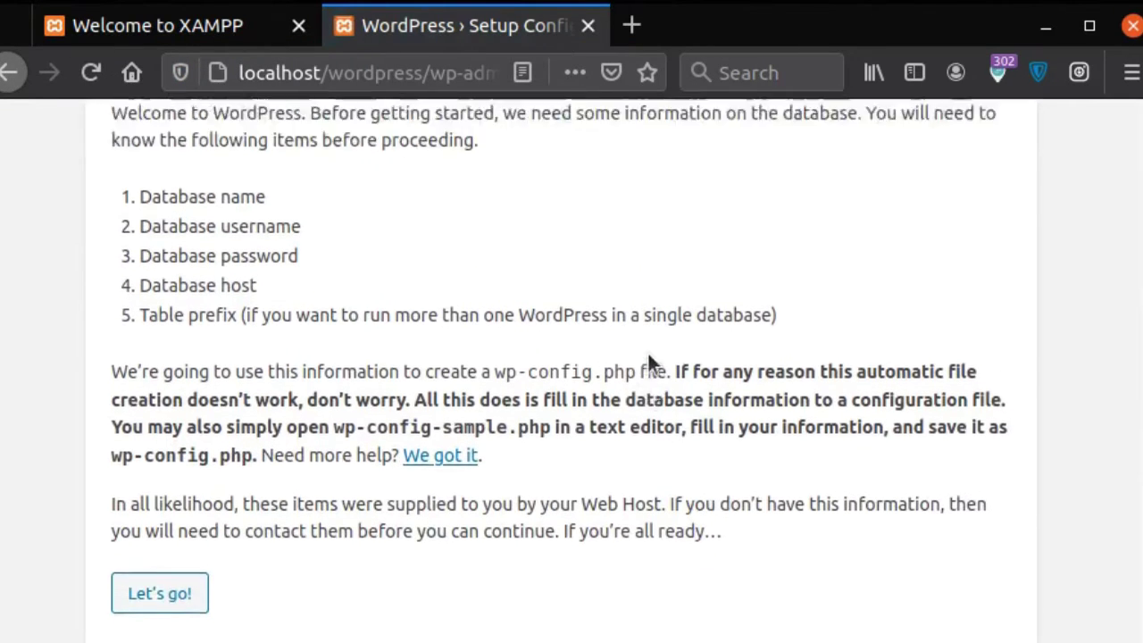
scroll(650, 353, down, 1)
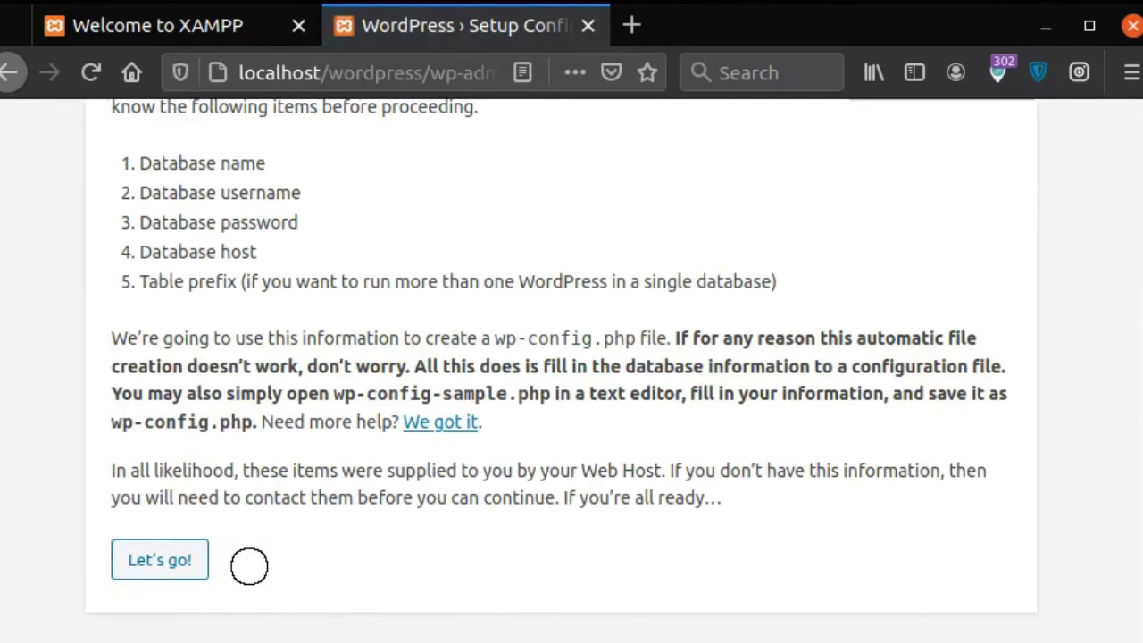
drag(224, 548, 279, 535)
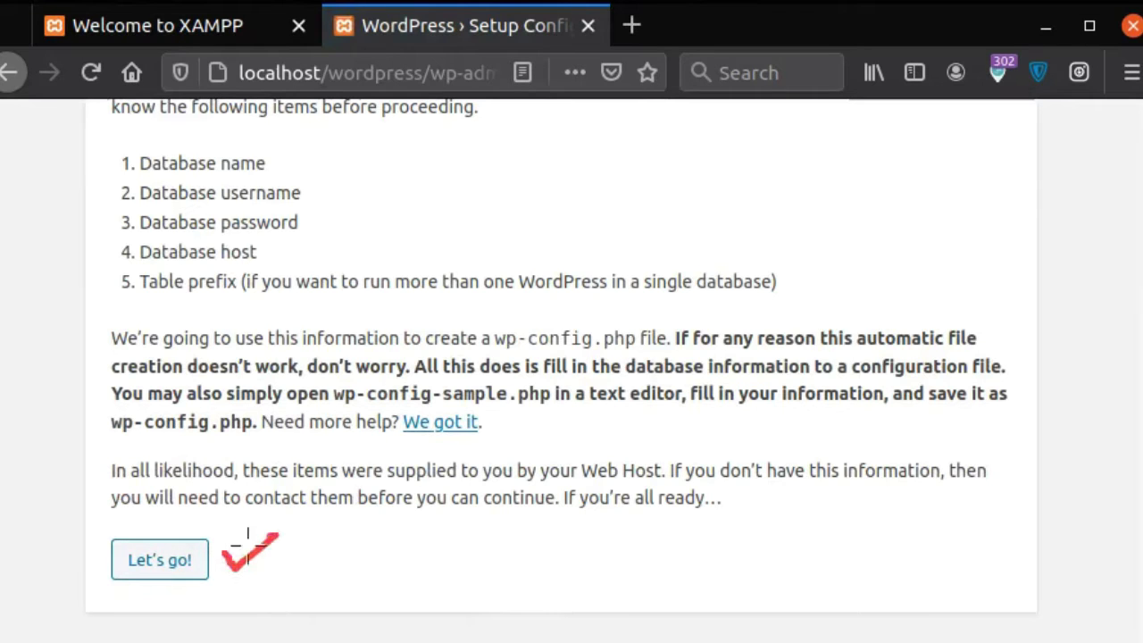
click(185, 565)
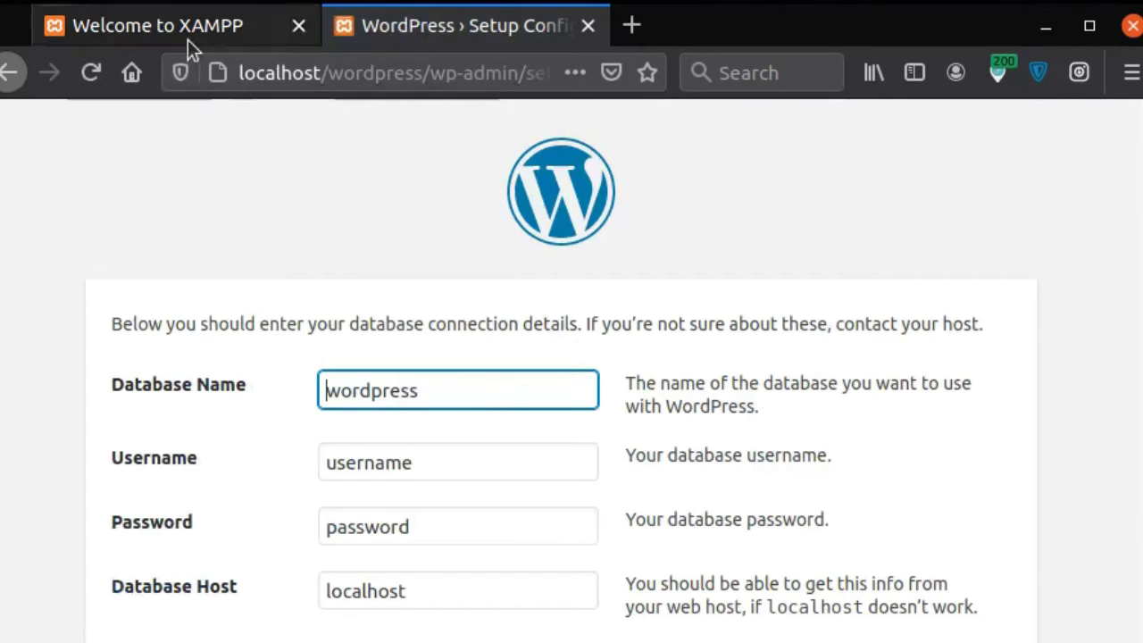
click(188, 40)
Step: In phpMyAdmin, create a new database named 'wordpress'
click(1089, 152)
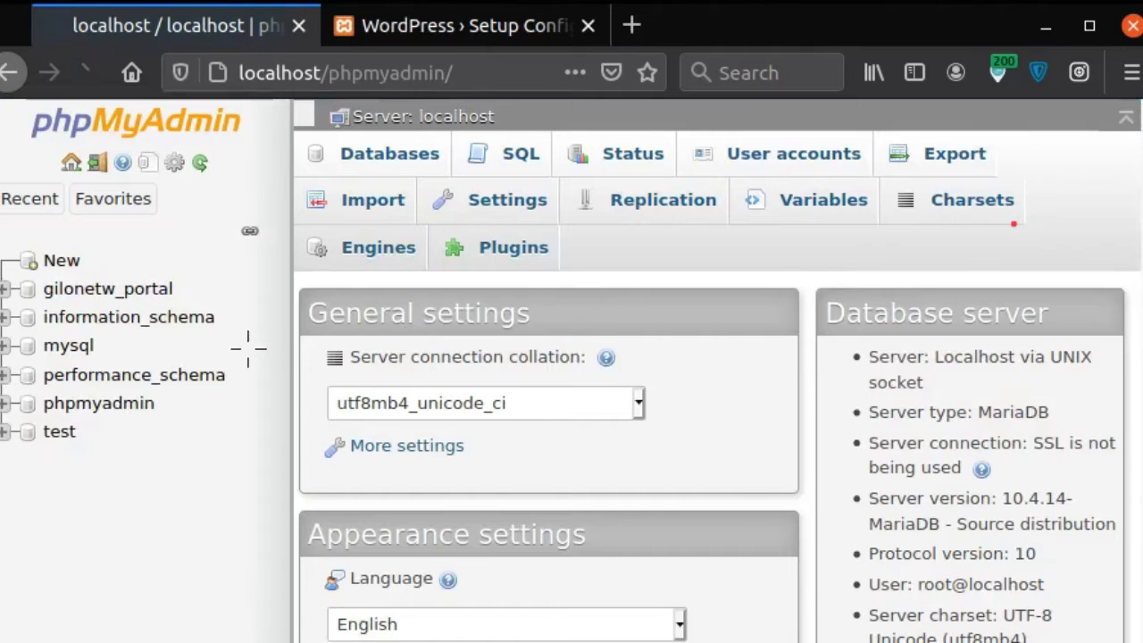
scroll(382, 227, down, 3)
scroll(472, 329, up, 2)
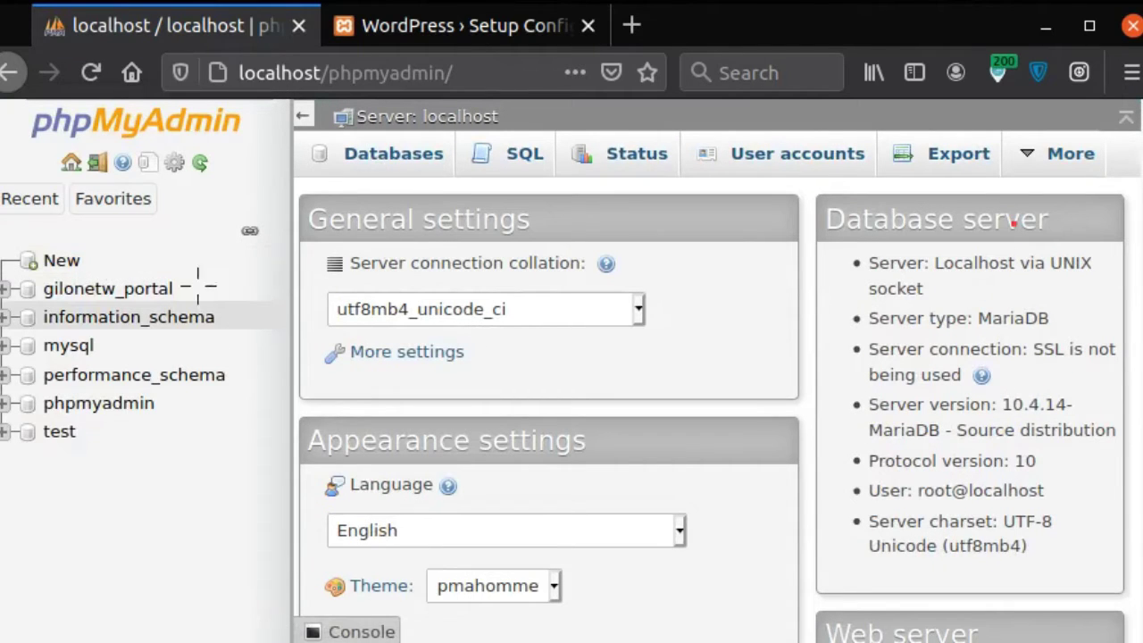
mouse_move(90, 258)
mouse_down()
mouse_move(112, 269)
mouse_move(134, 253)
mouse_up()
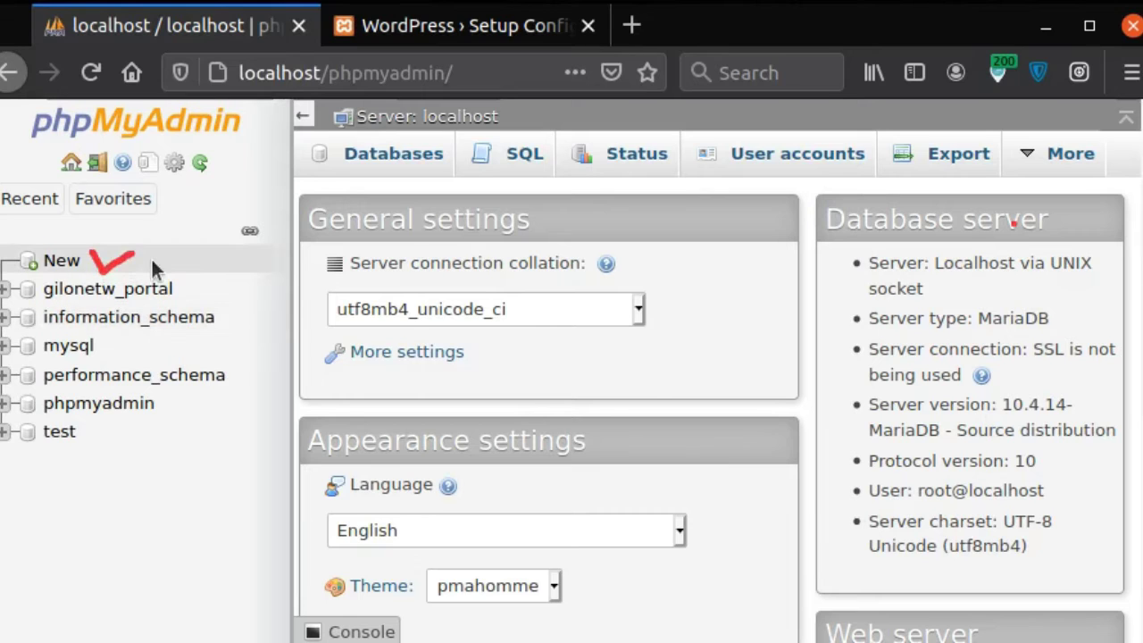
click(74, 261)
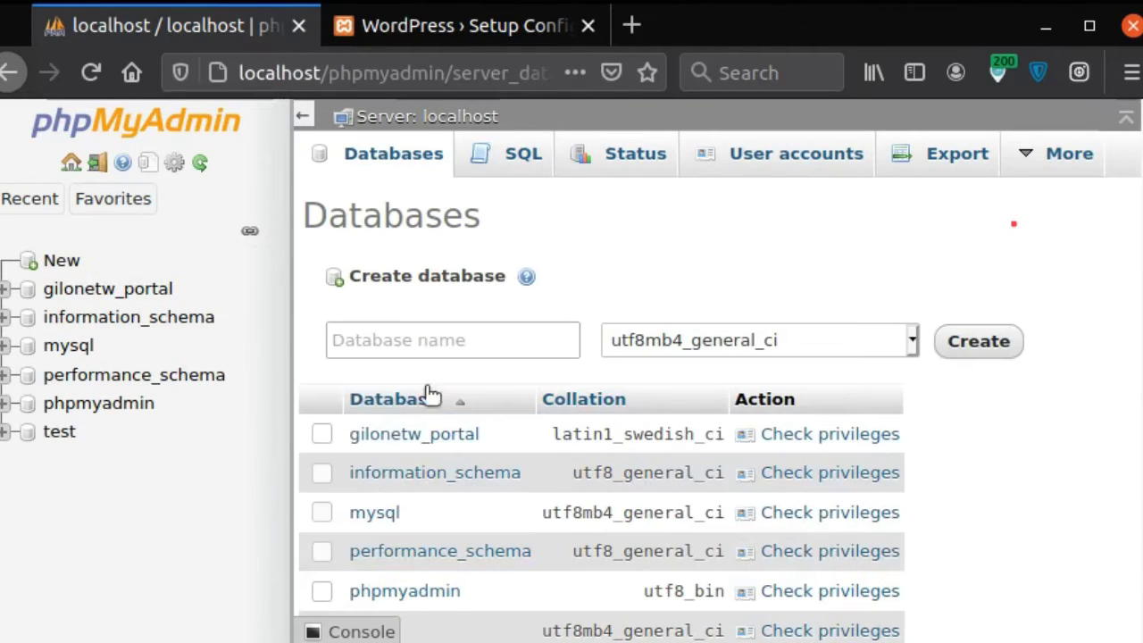
click(408, 344)
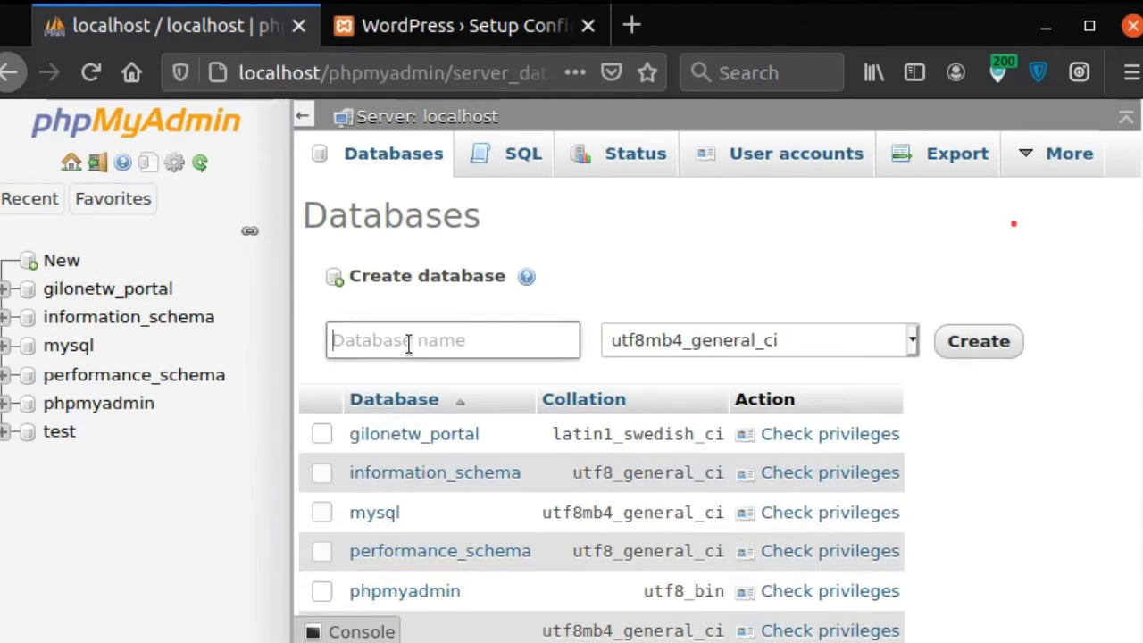
text(wordpress)
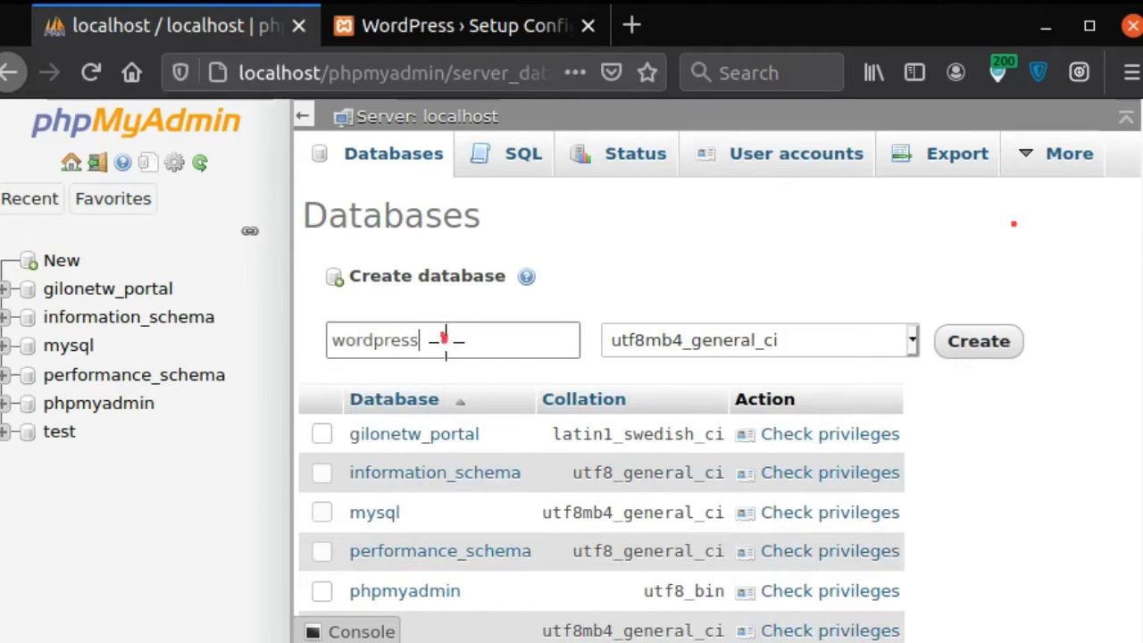
drag(444, 337, 483, 313)
drag(1036, 334, 1068, 336)
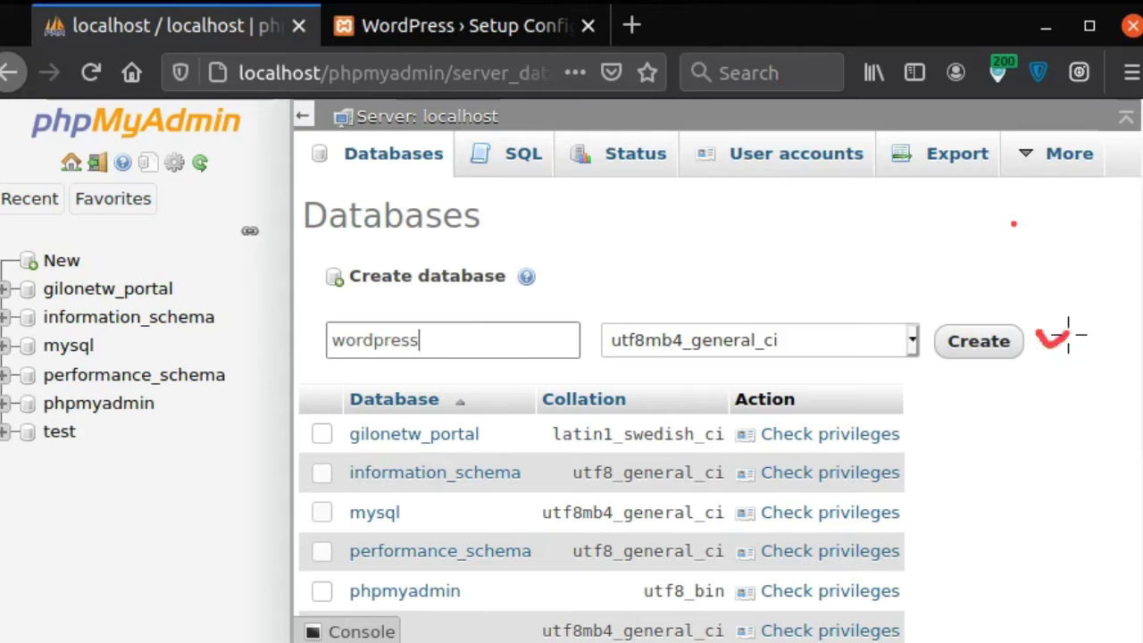
click(976, 355)
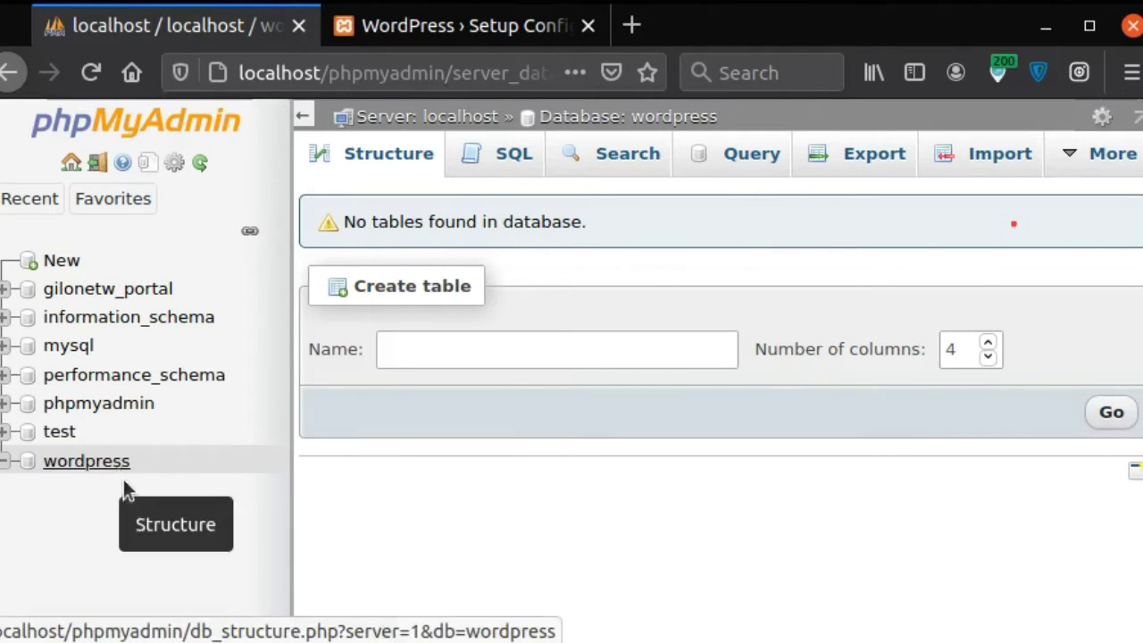
mouse_move(139, 462)
mouse_down()
mouse_move(152, 473)
mouse_move(191, 438)
mouse_up()
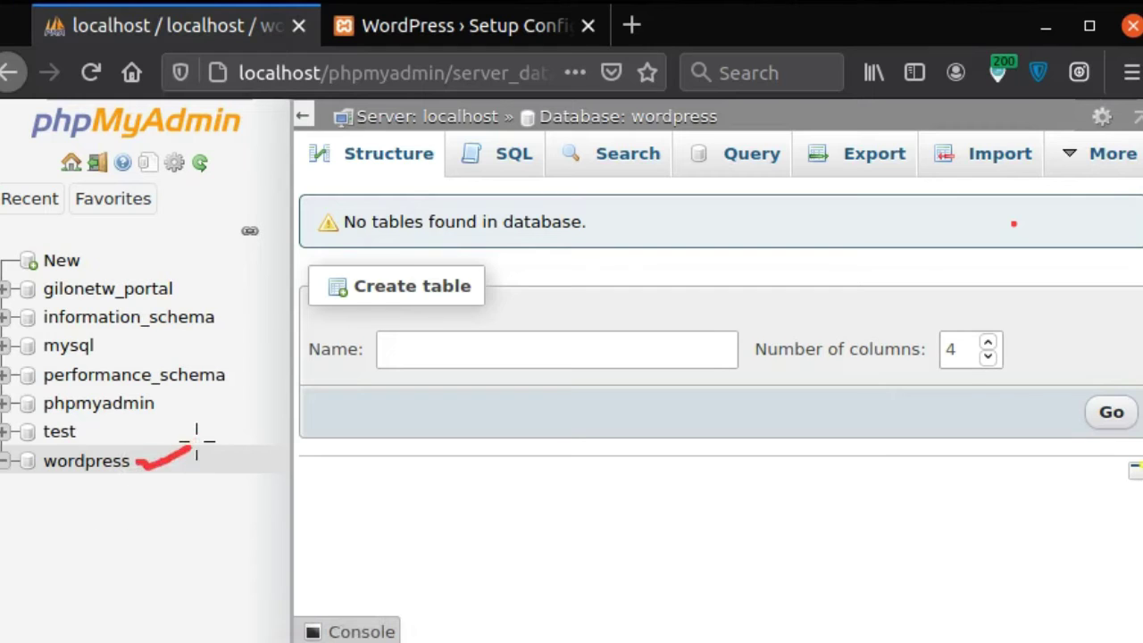
Step: Set the username to root, clear the password, and change the table prefix to xy_
click(465, 34)
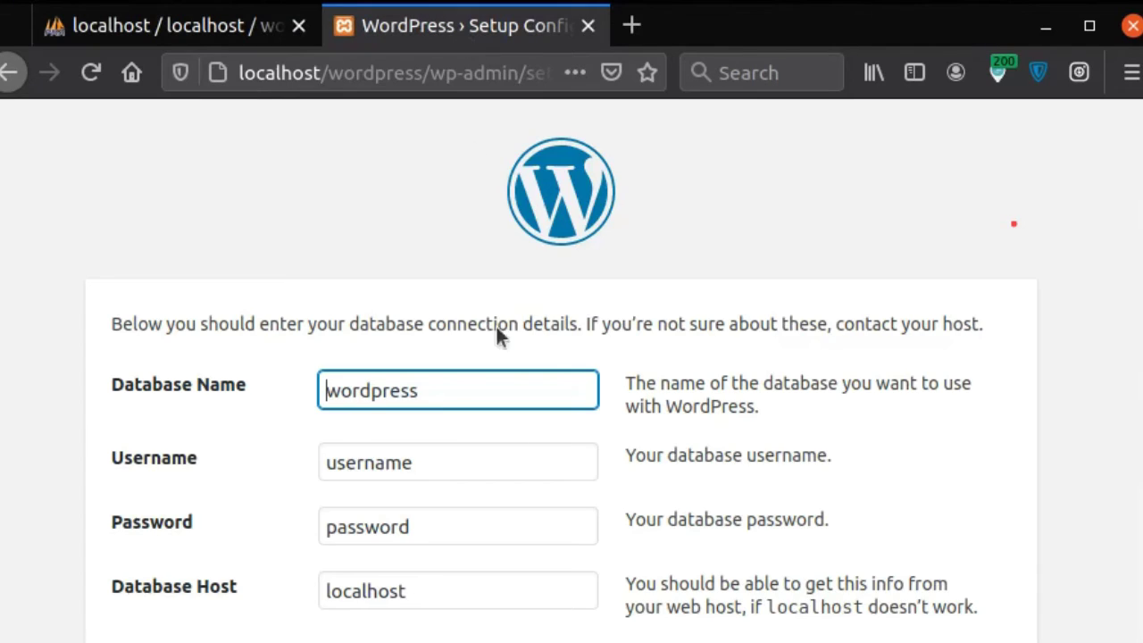
scroll(450, 462, down, 3)
key(Tab)
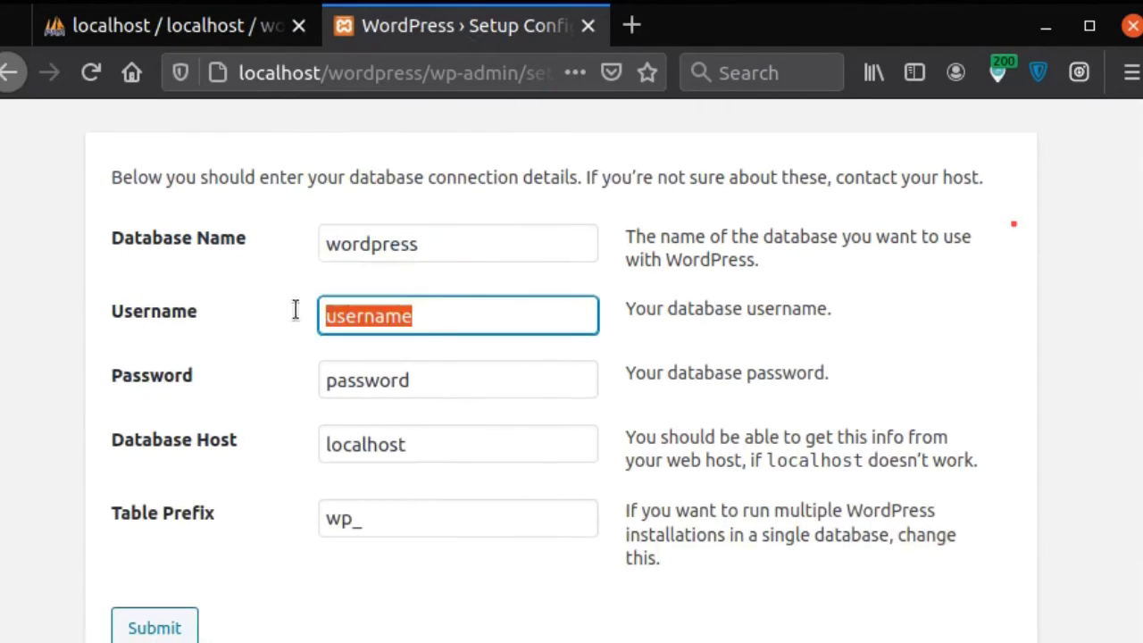
text(r00)
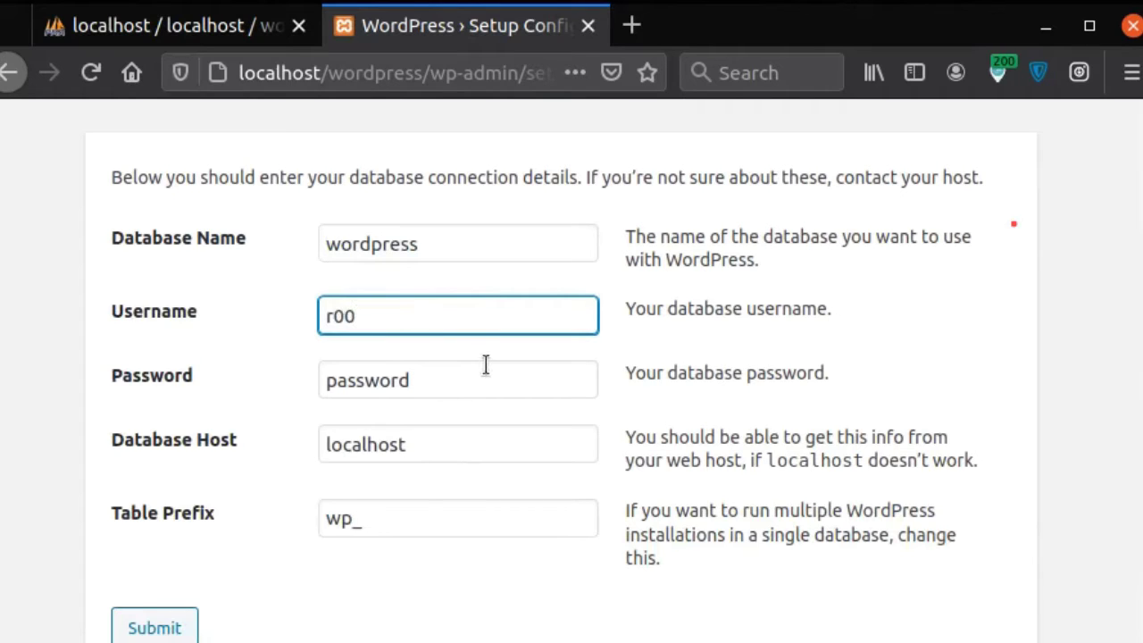
key(BackSpace)
key(Tab)
key(BackSpace)
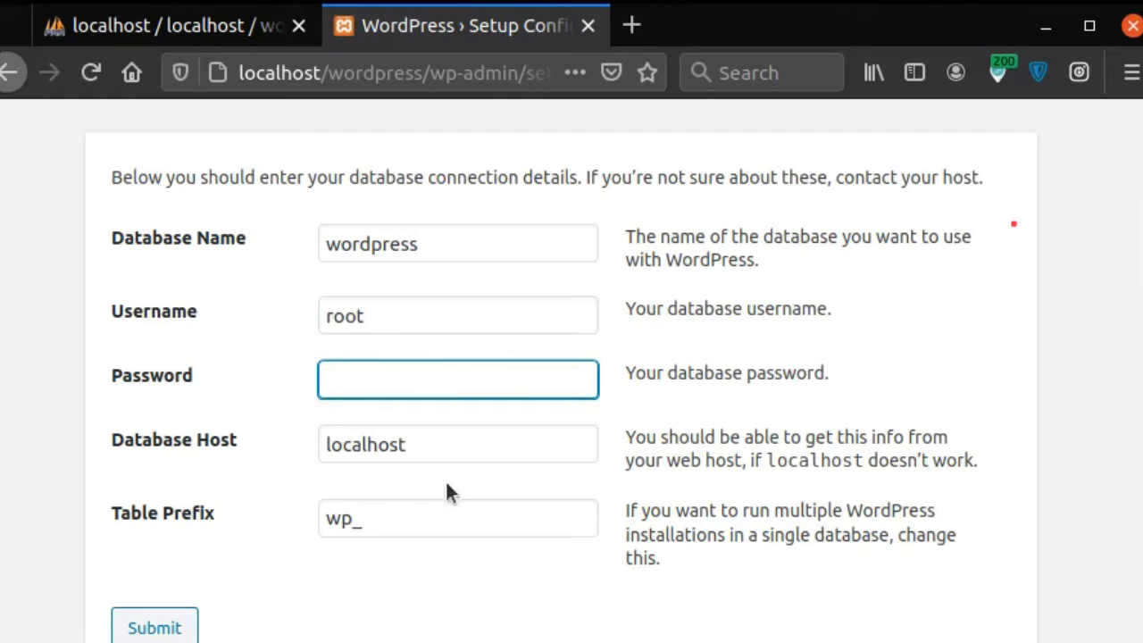
drag(354, 518, 323, 518)
text(x)
text(y)
click(368, 560)
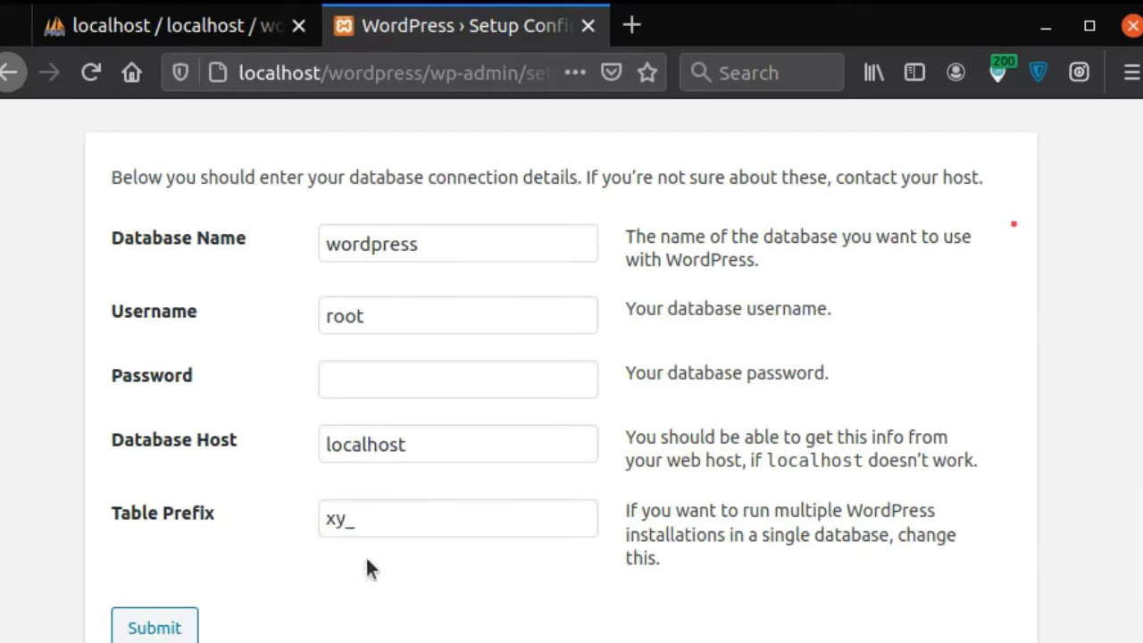
Step: Review the database, username, password, host and prefix fields, then submit the form
mouse_move(438, 230)
mouse_down()
mouse_move(447, 264)
mouse_move(529, 228)
mouse_up()
drag(399, 317, 482, 307)
drag(409, 366, 486, 362)
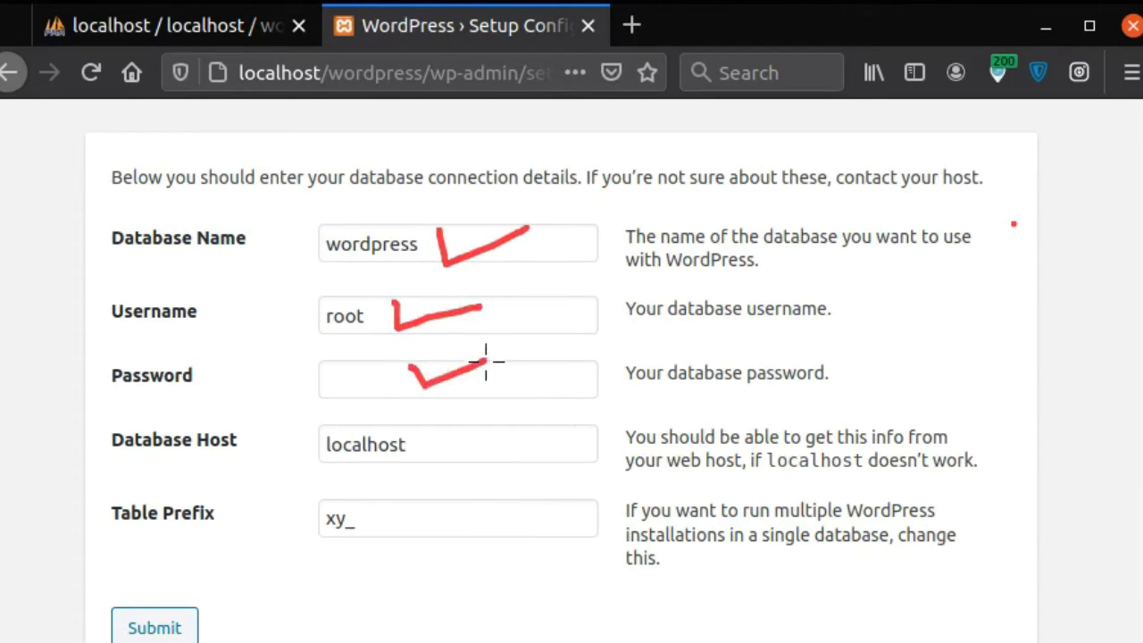
drag(444, 441, 526, 420)
mouse_move(418, 518)
mouse_down()
mouse_move(485, 510)
mouse_move(510, 385)
mouse_move(477, 238)
mouse_move(379, 415)
mouse_up()
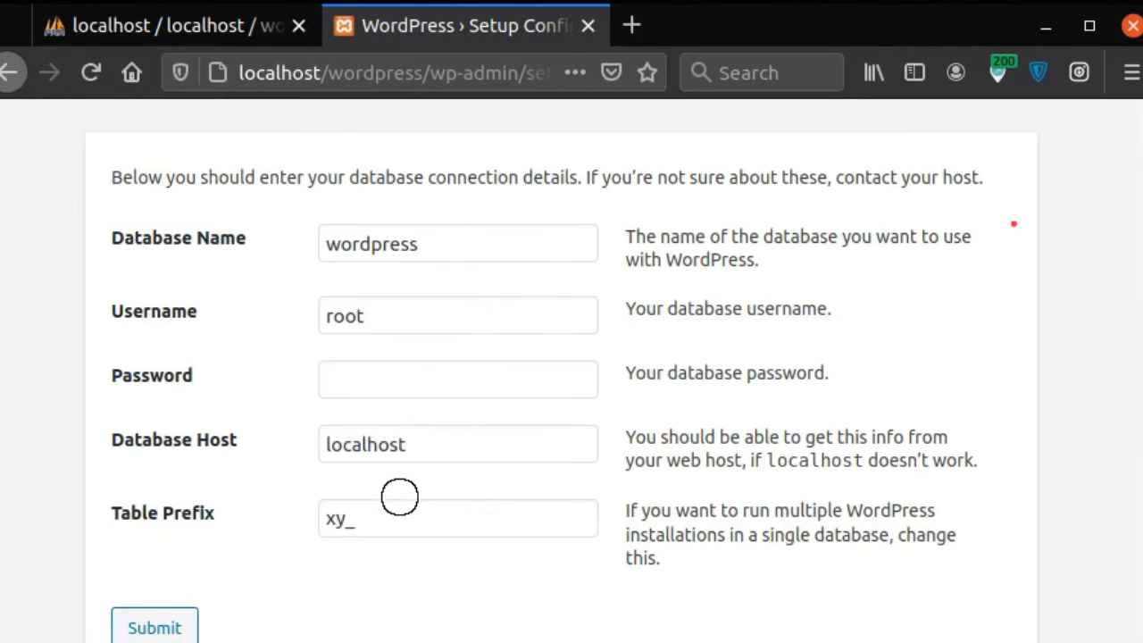
scroll(472, 478, down, 1)
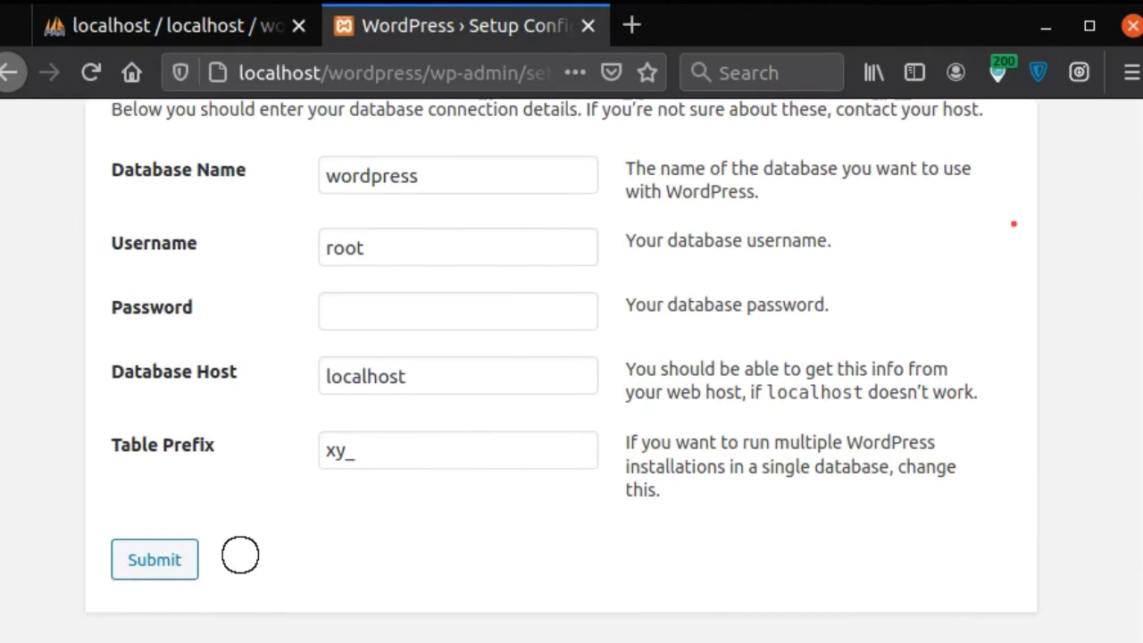
drag(223, 558, 311, 535)
click(170, 564)
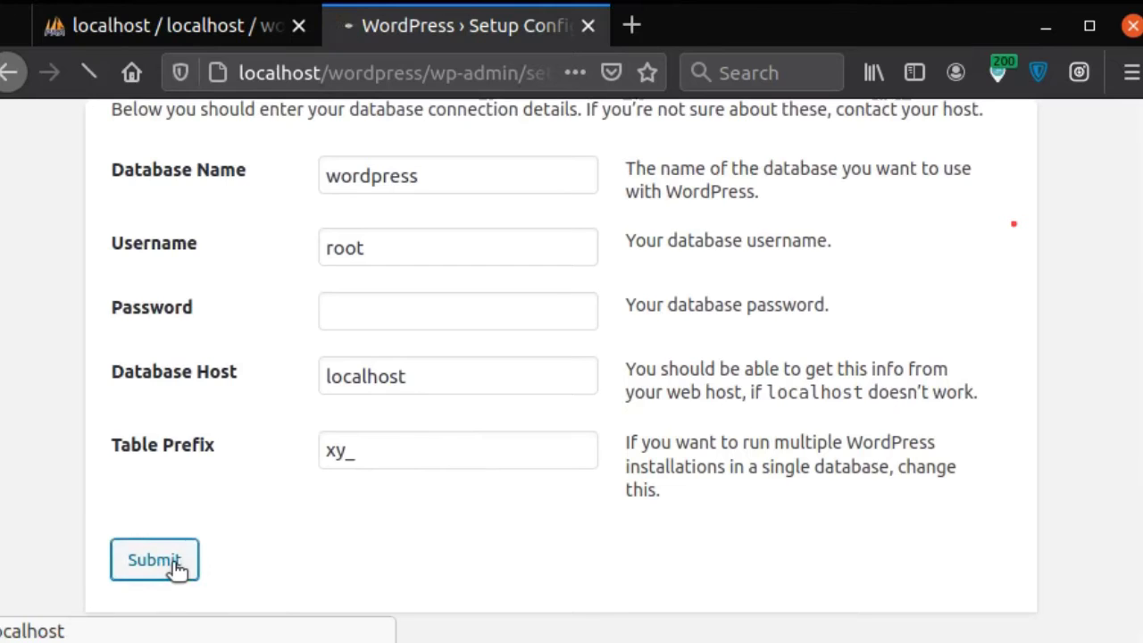
Step: Read the setup page's message that wp-config.php could not be written
scroll(857, 375, down, 3)
click(851, 372)
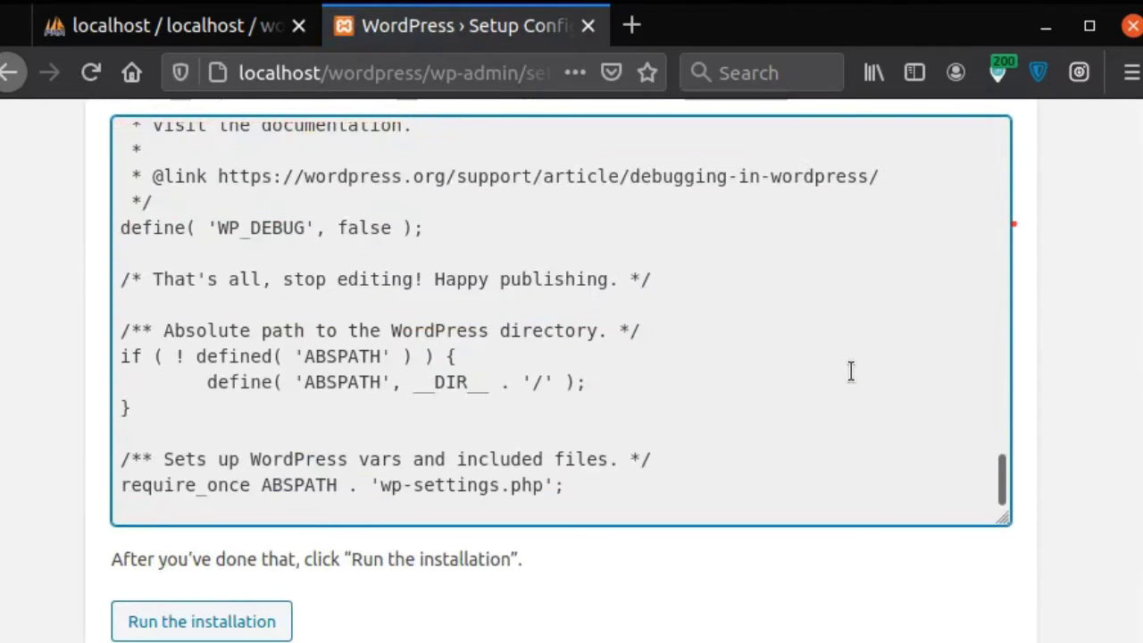
scroll(851, 371, up, 5)
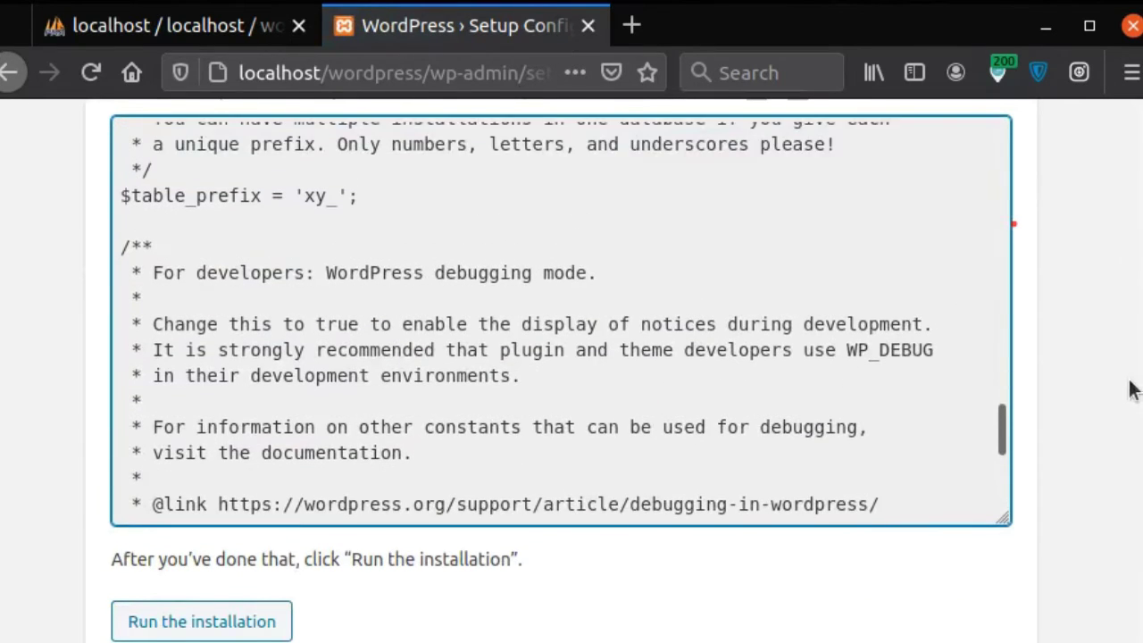
scroll(1131, 388, up, 3)
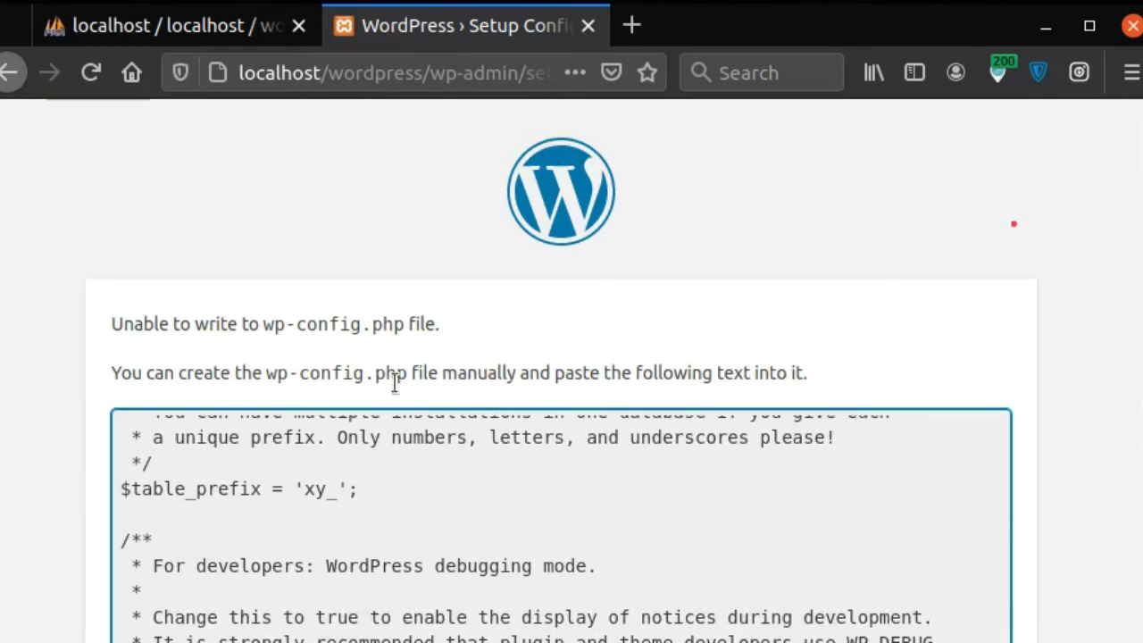
drag(688, 375, 752, 375)
click(892, 320)
scroll(892, 320, down, 1)
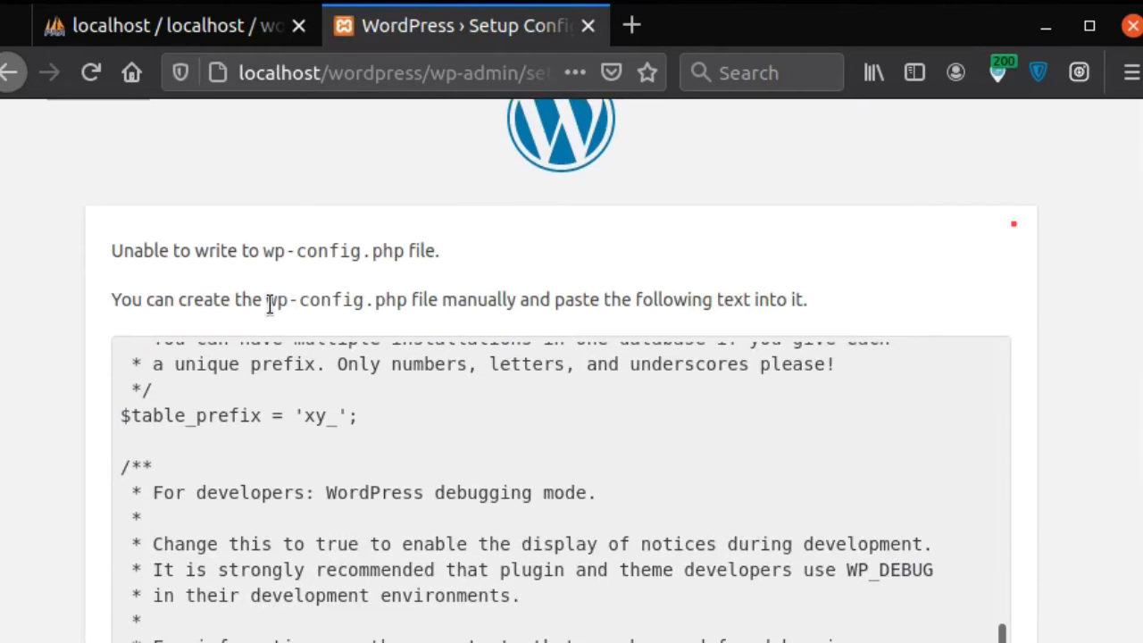
drag(268, 302, 353, 300)
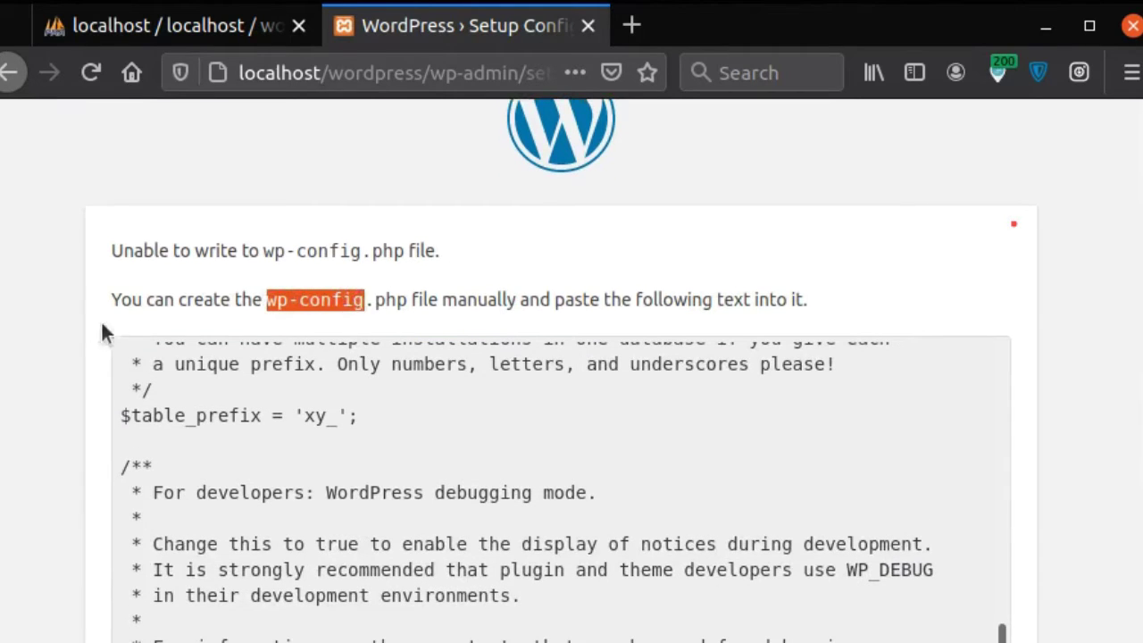
Step: Select all the generated wp-config.php text and copy it
click(434, 459)
scroll(434, 459, up, 15)
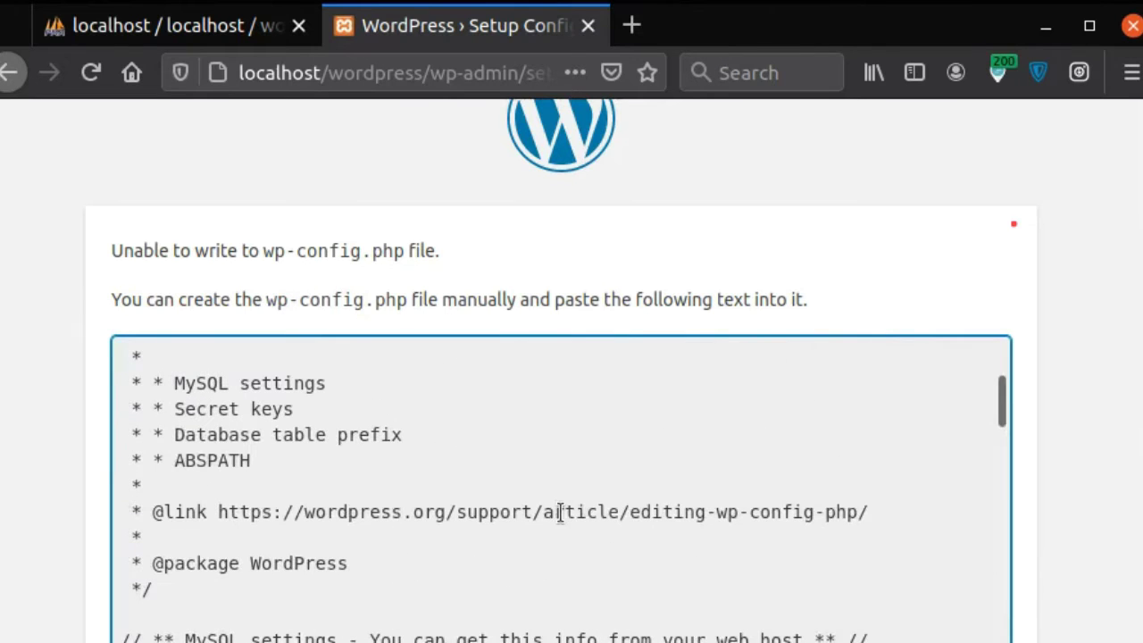
mouse_move(417, 278)
mouse_down()
mouse_move(265, 284)
mouse_move(348, 329)
mouse_move(425, 275)
mouse_up()
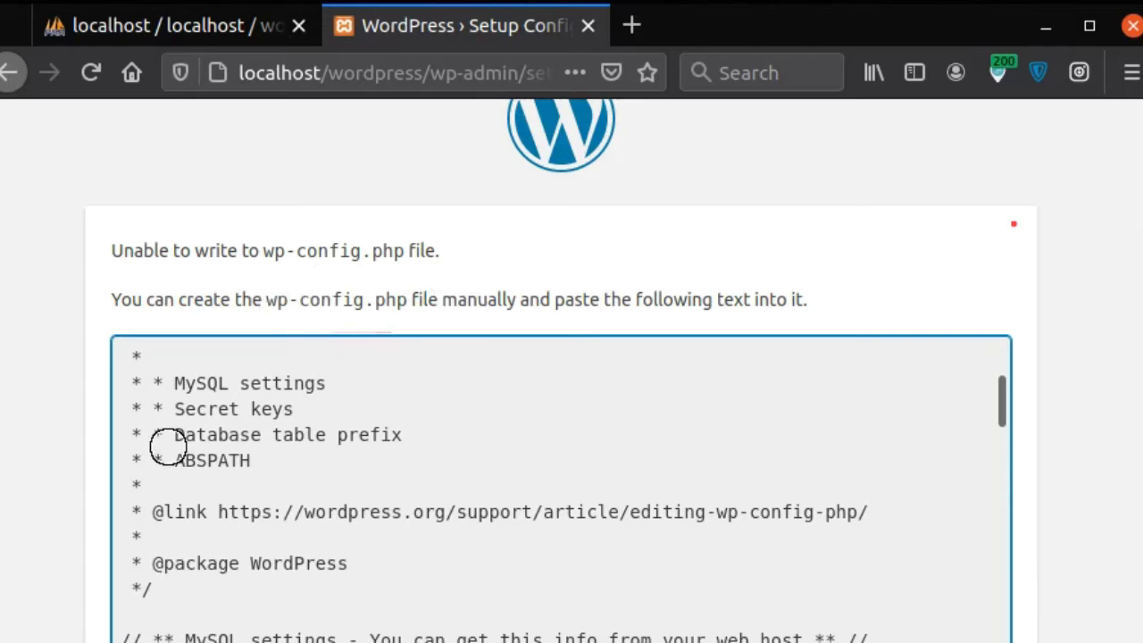
key(ctrl+a)
right_click(272, 416)
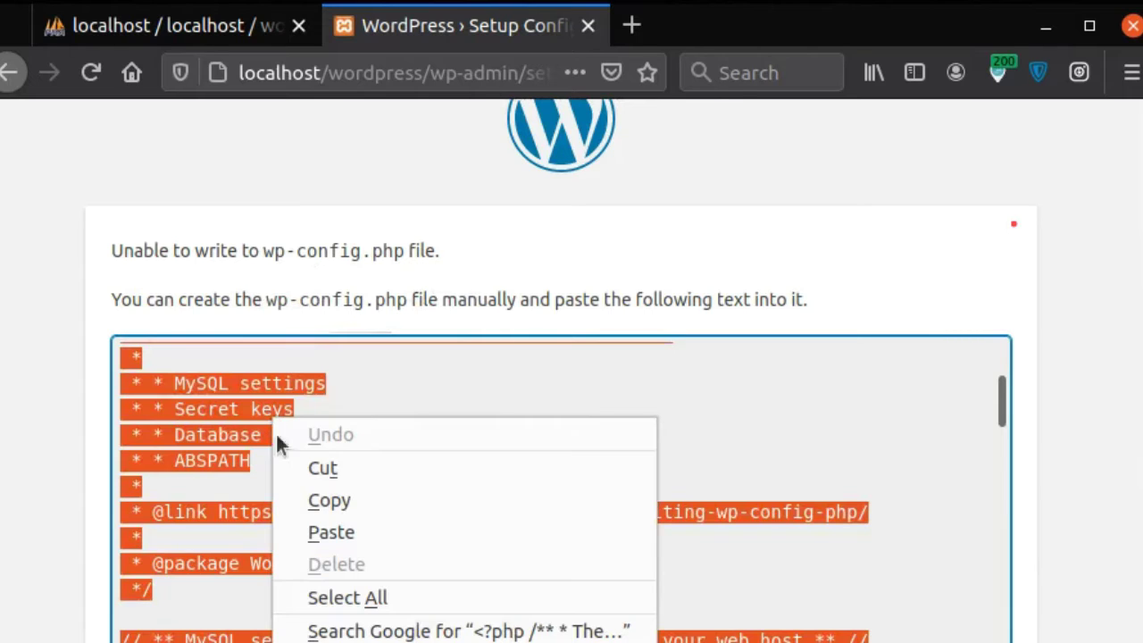
click(310, 500)
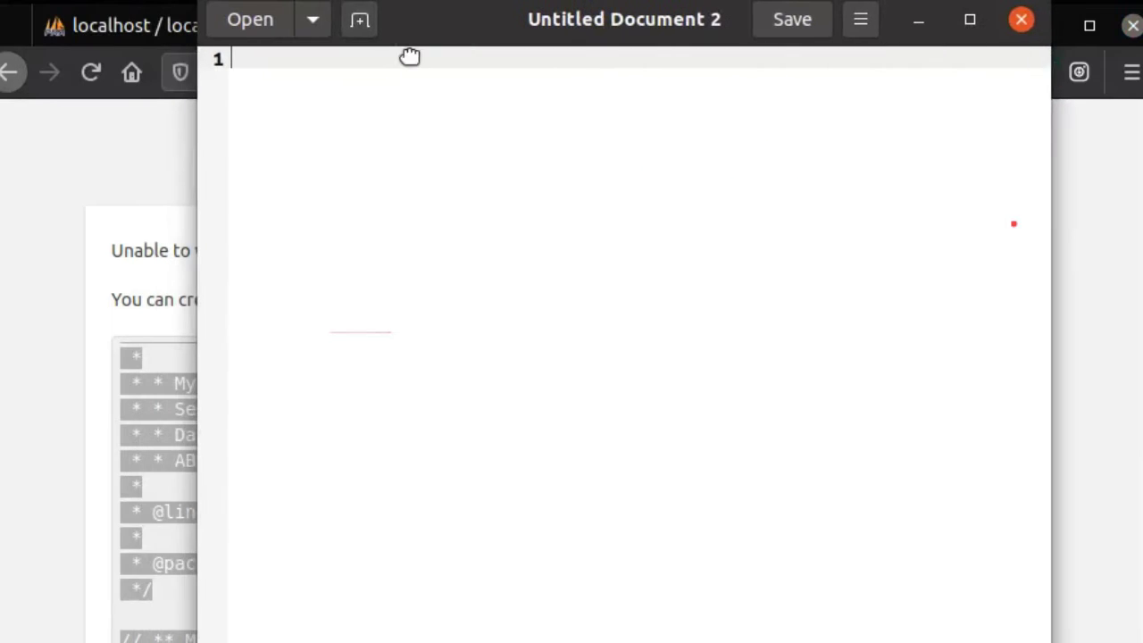
right_click(372, 92)
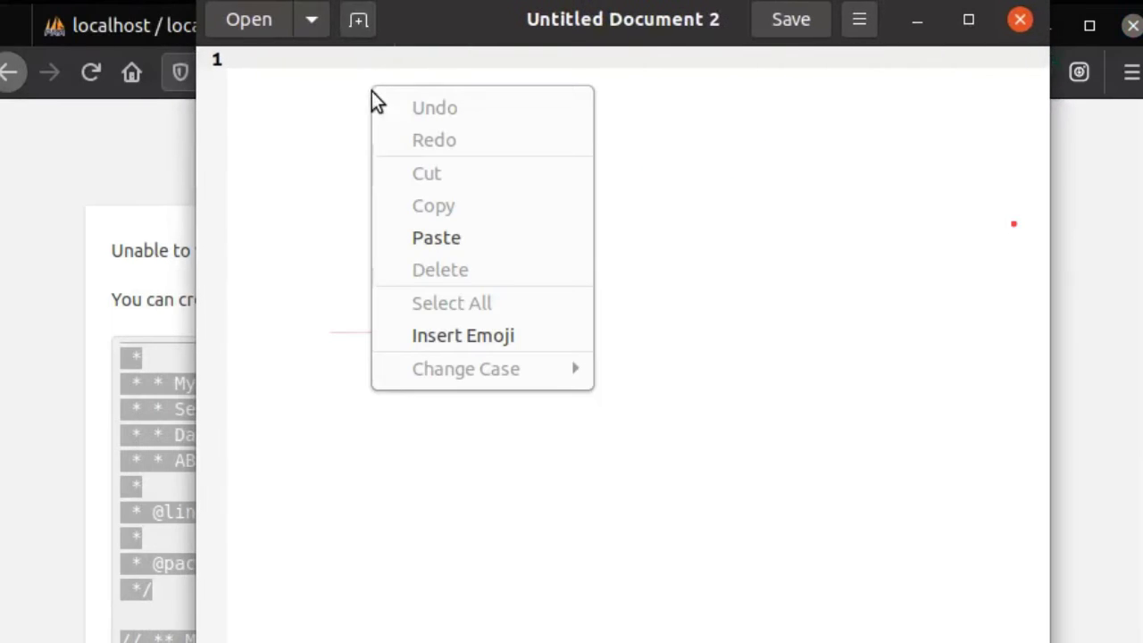
Step: Paste the configuration into gedit and copy the name 'wp-config.php' from the setup page
click(437, 237)
scroll(665, 357, down, 10)
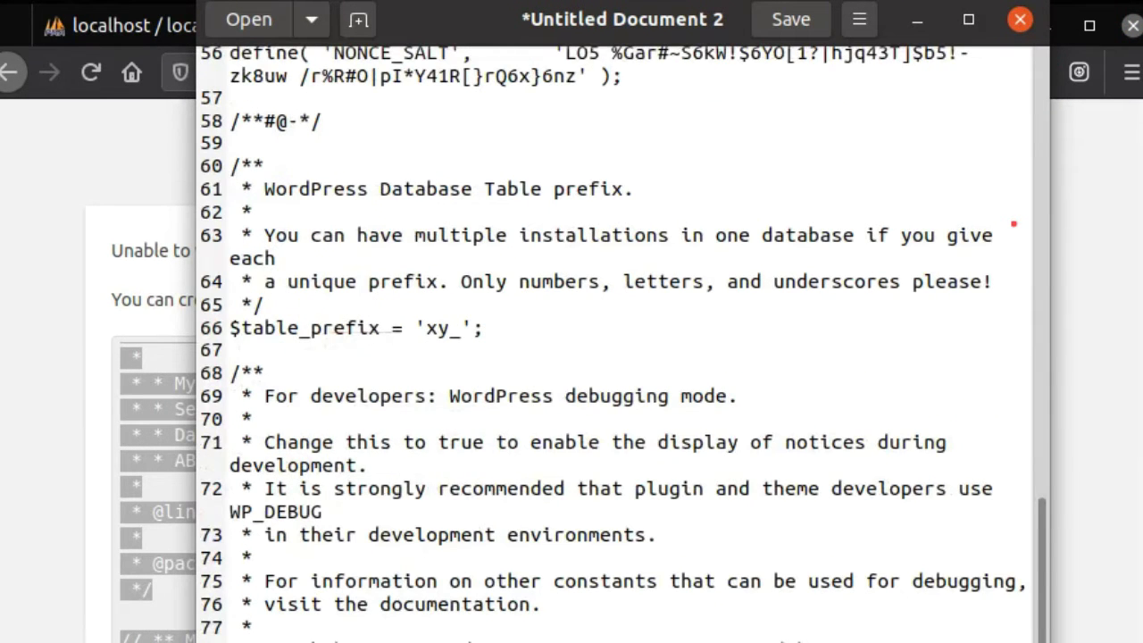
scroll(767, 51, up, 2)
click(84, 241)
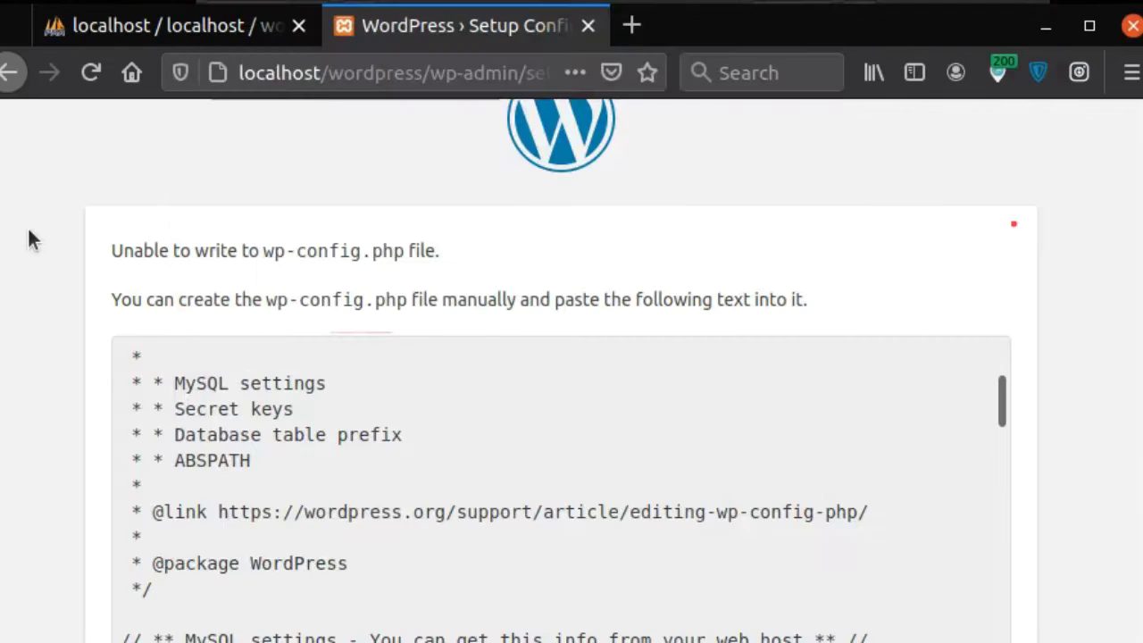
drag(261, 300, 400, 304)
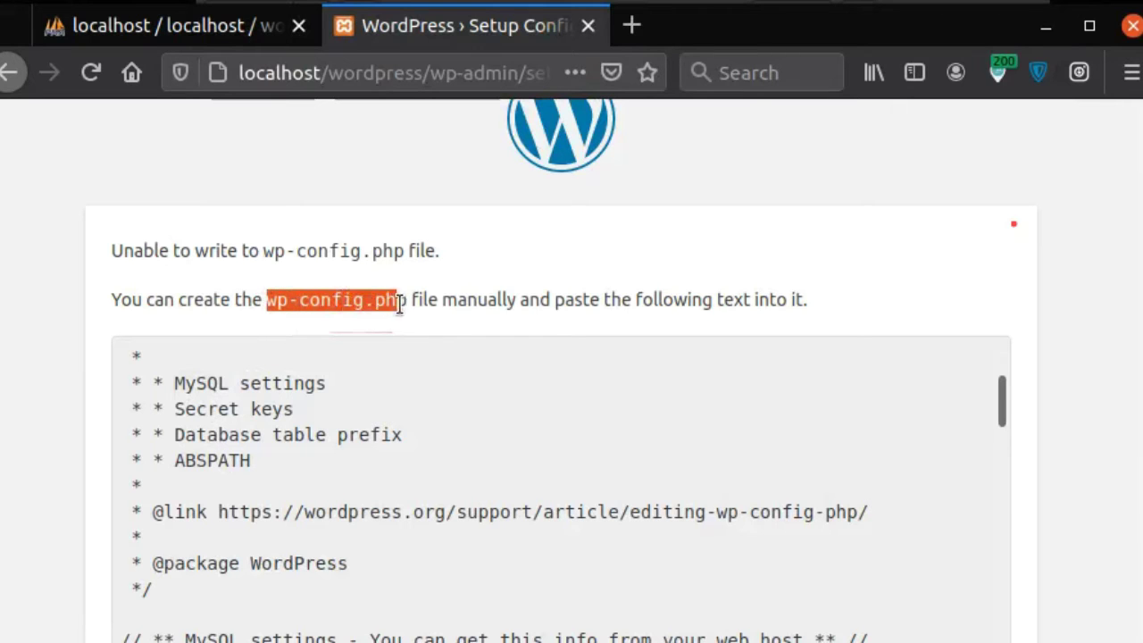
right_click(384, 304)
click(419, 483)
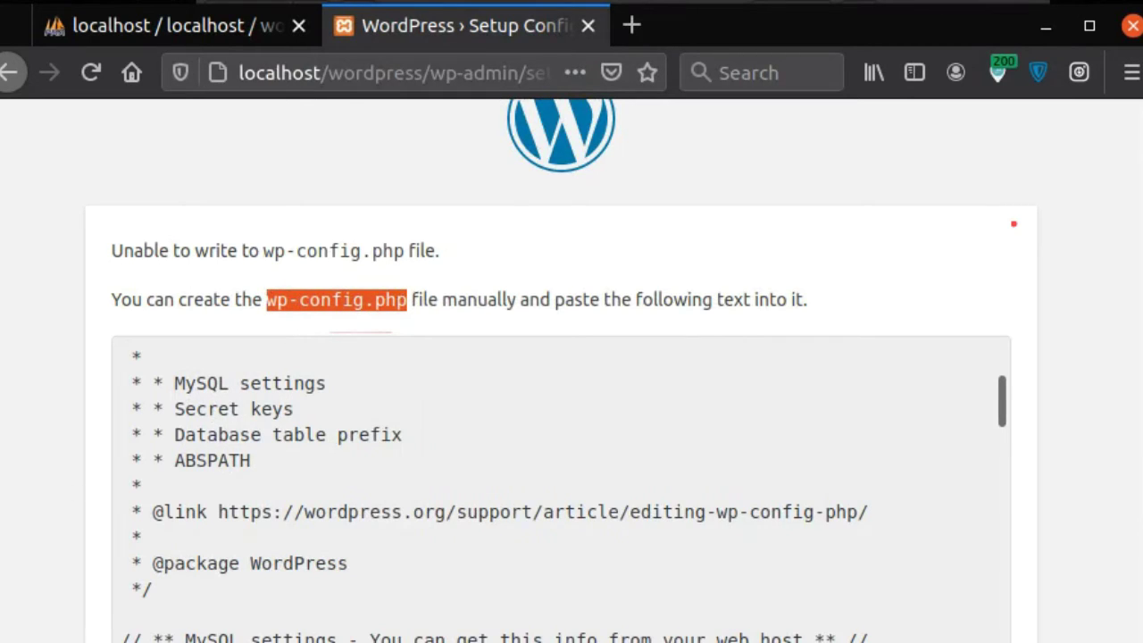
key(alt+Tab)
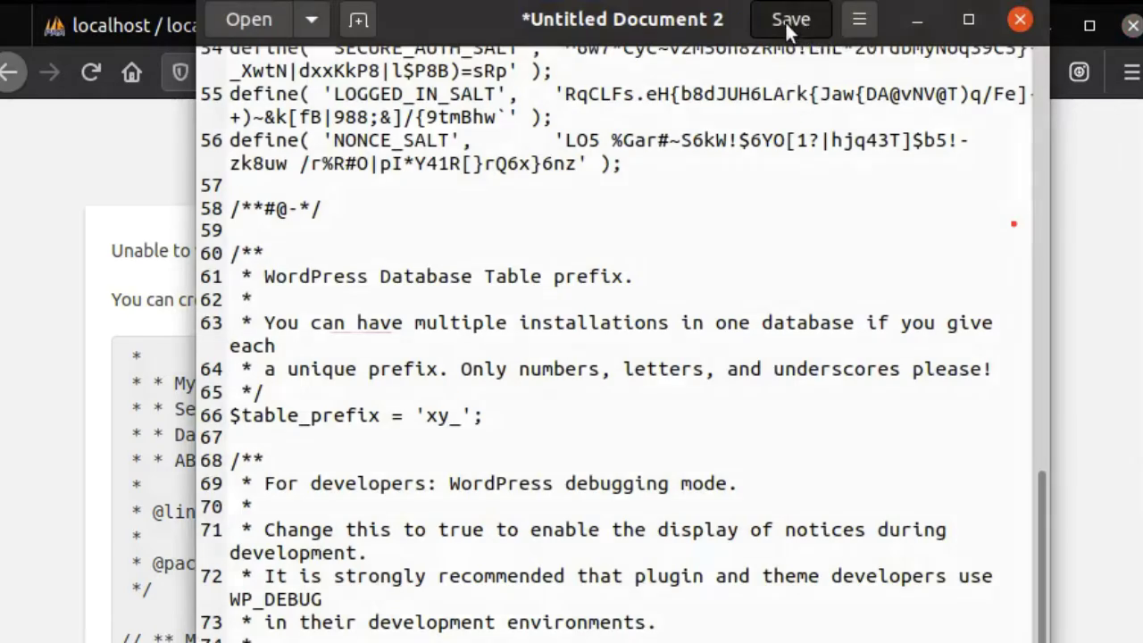
Step: Save the document as wp-config.php in Documents and close gedit
click(786, 24)
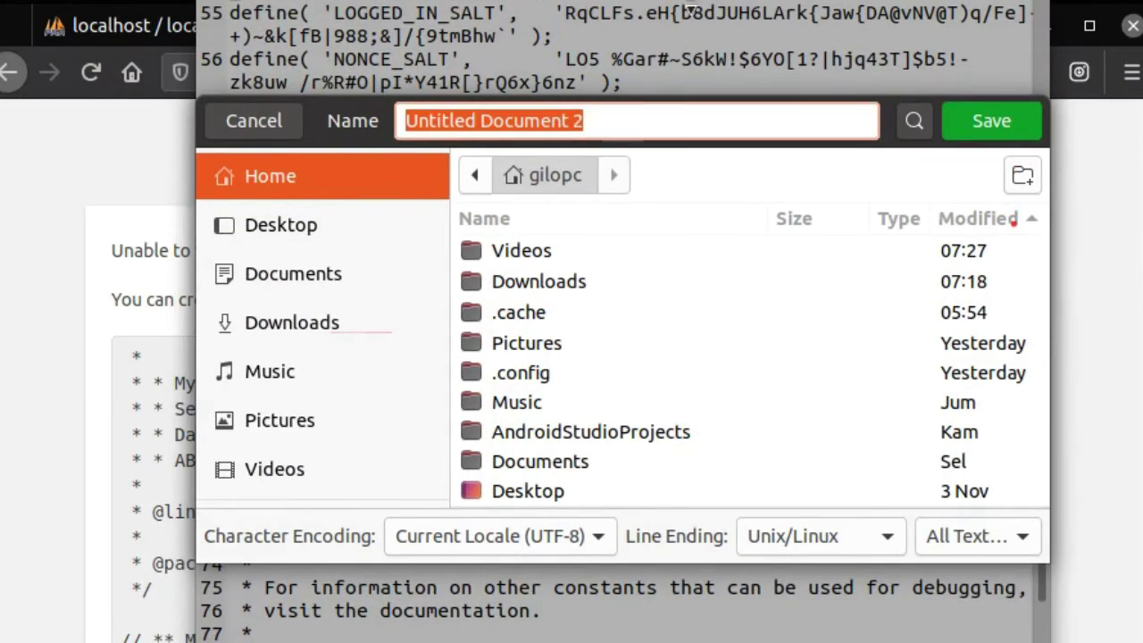
click(321, 273)
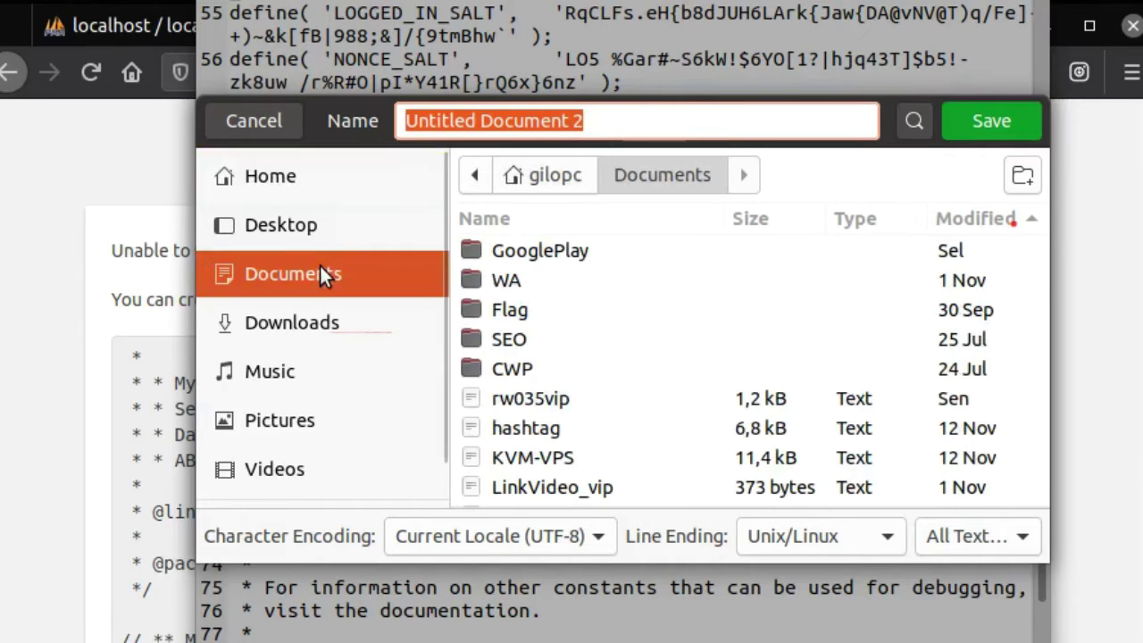
right_click(638, 126)
click(694, 215)
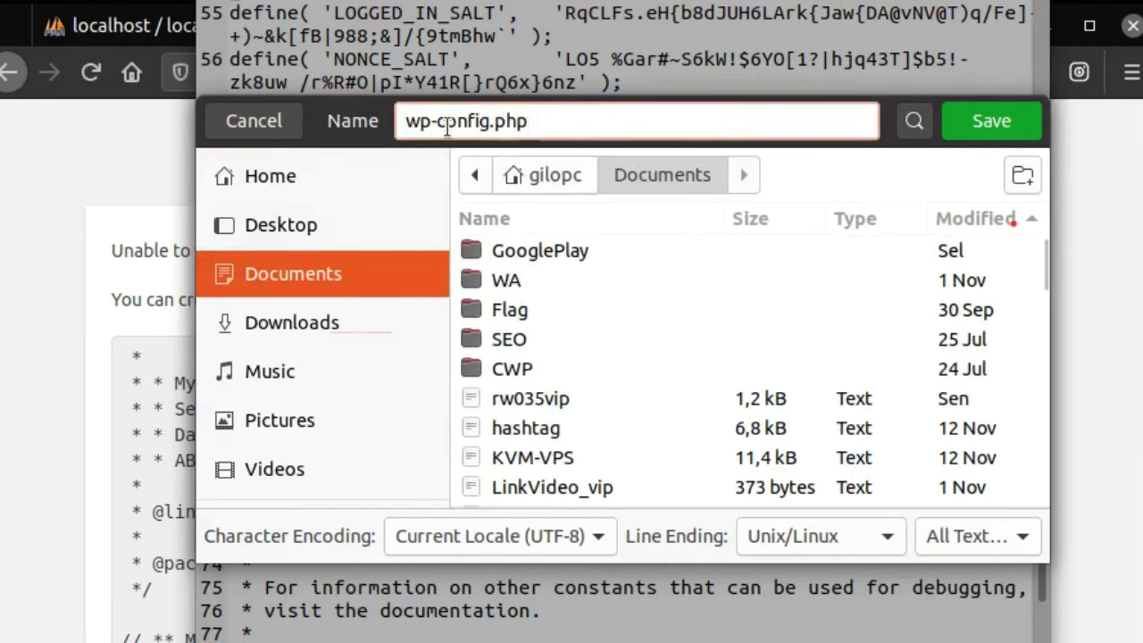
click(985, 127)
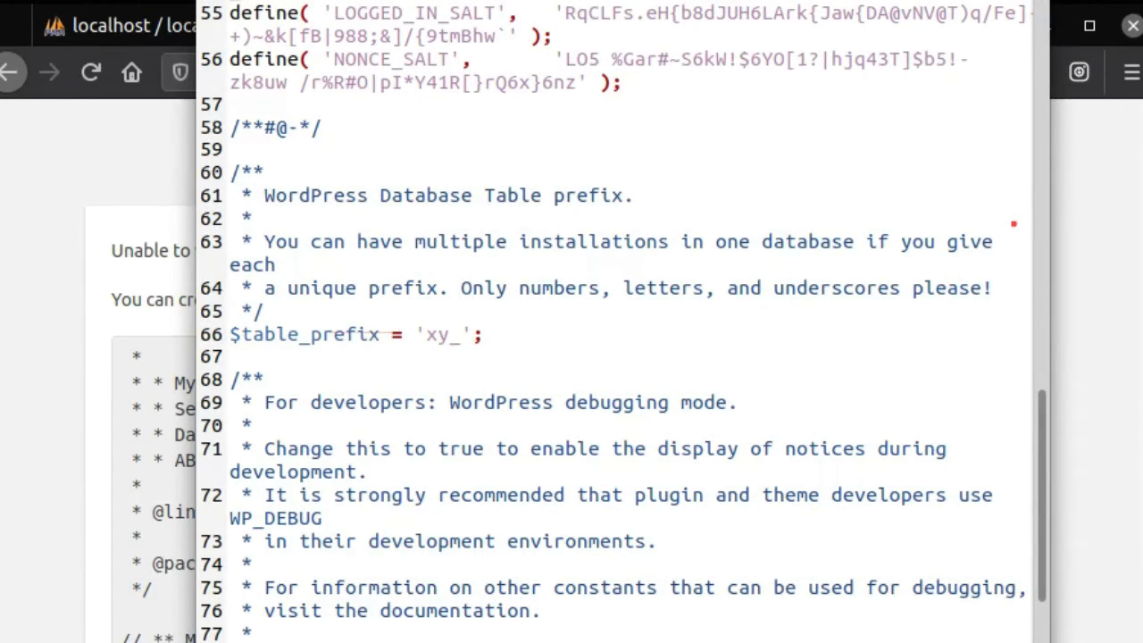
key(alt+Tab)
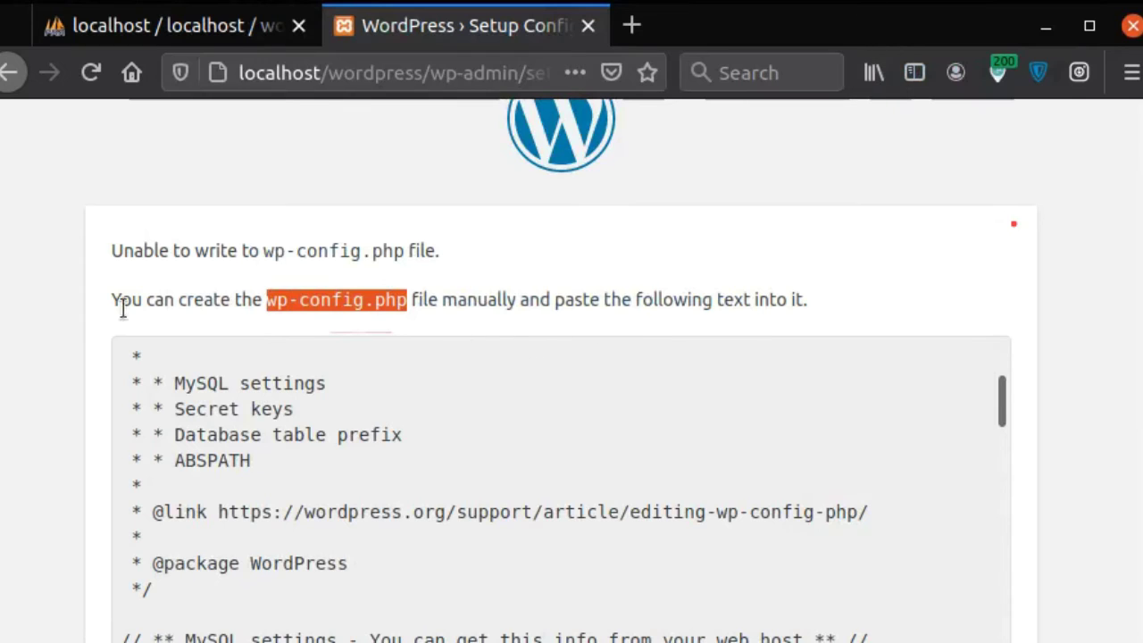
Step: Copy wp-config.php from the Documents folder
key(alt+Tab)
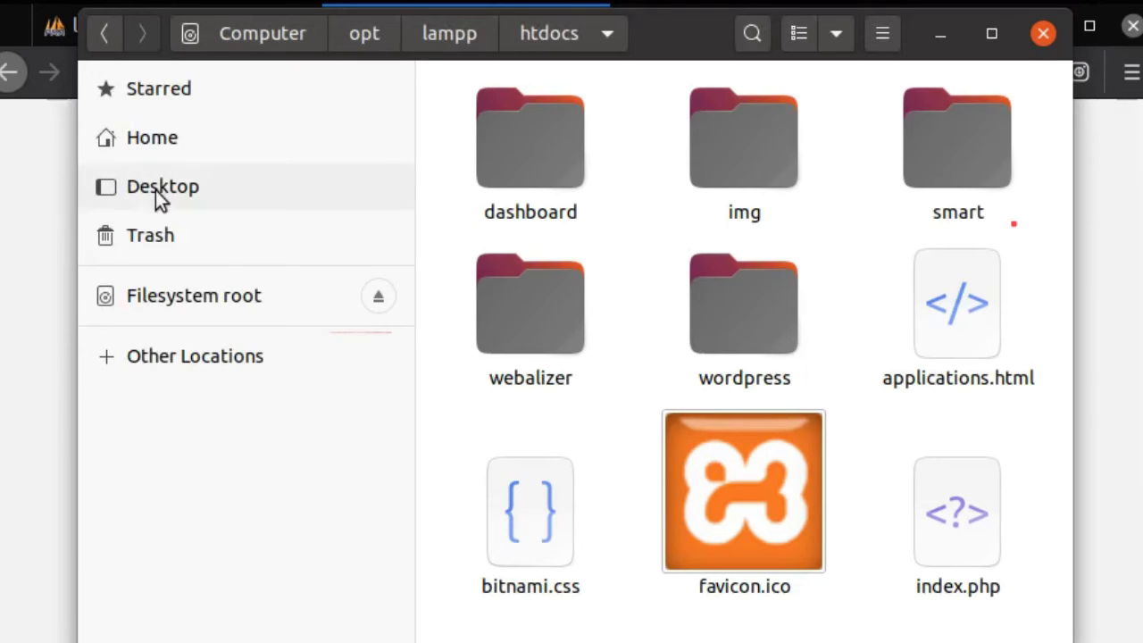
click(2, 196)
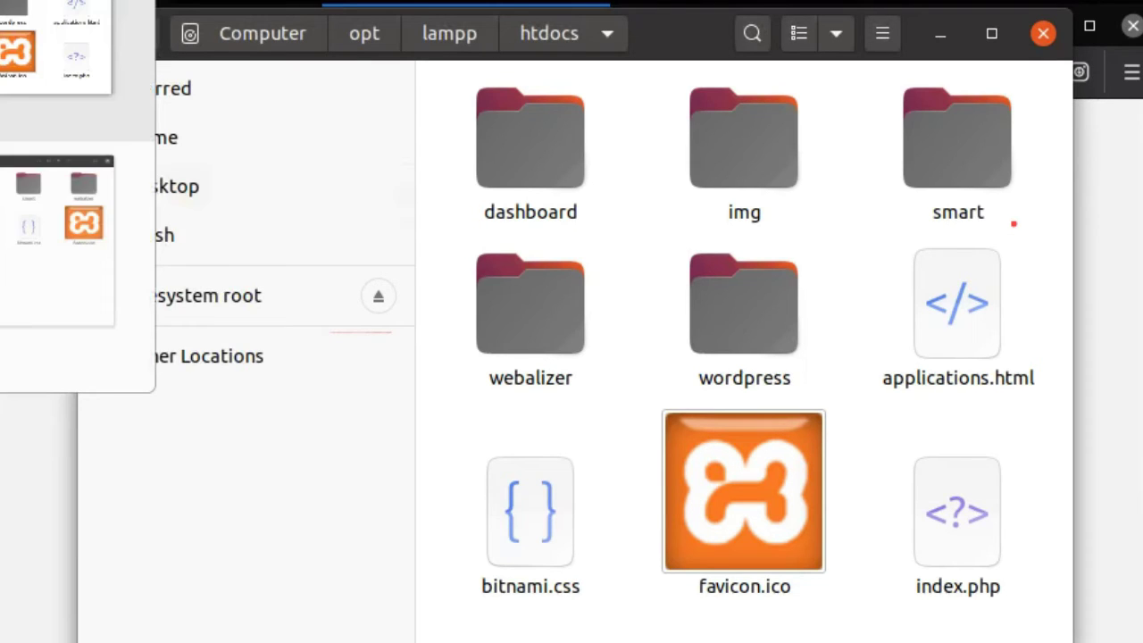
key(alt+Tab)
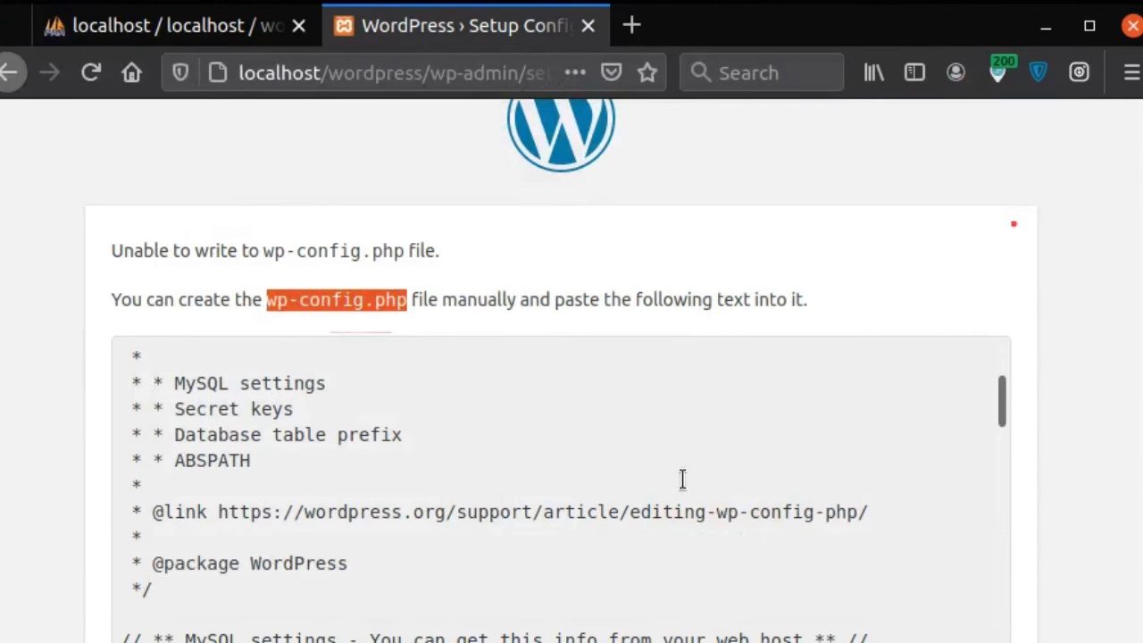
key(alt+Tab)
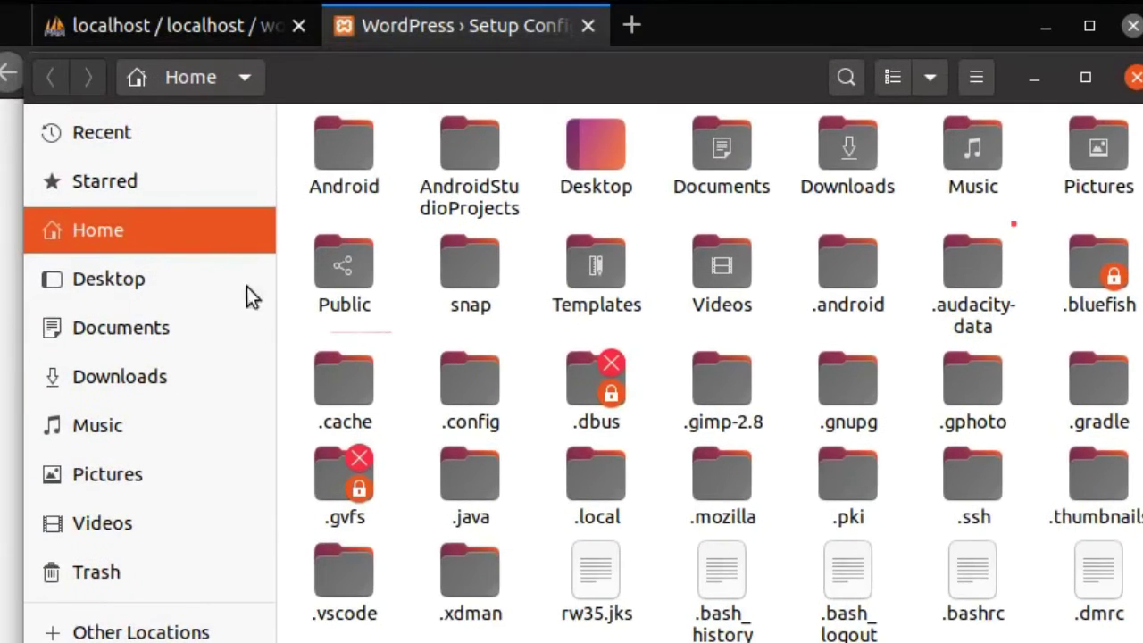
click(154, 332)
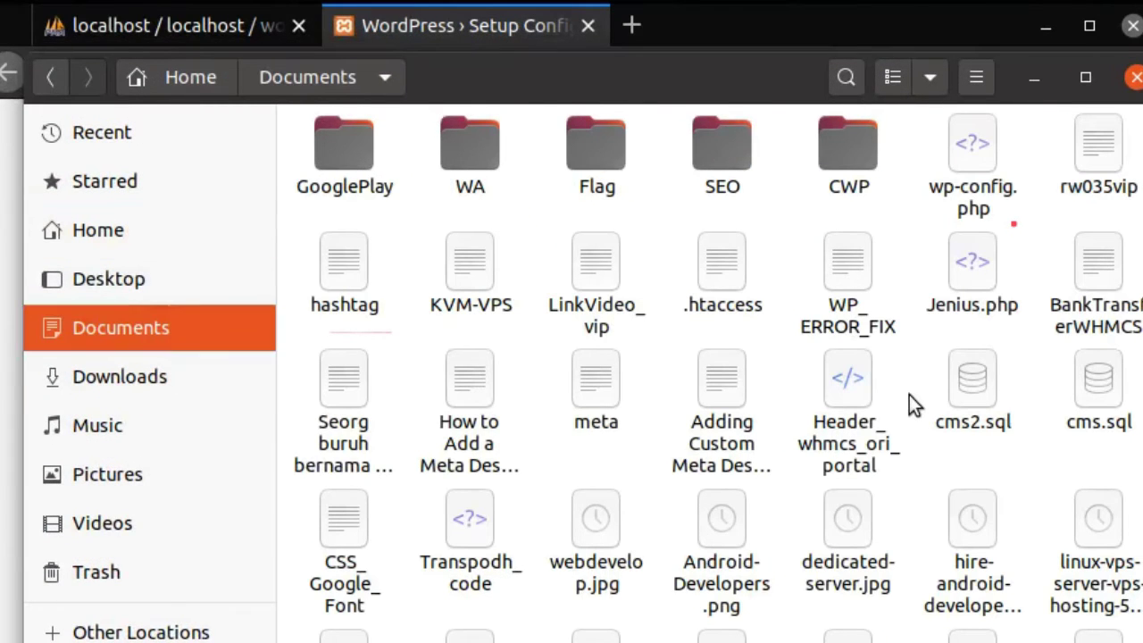
scroll(911, 396, down, 2)
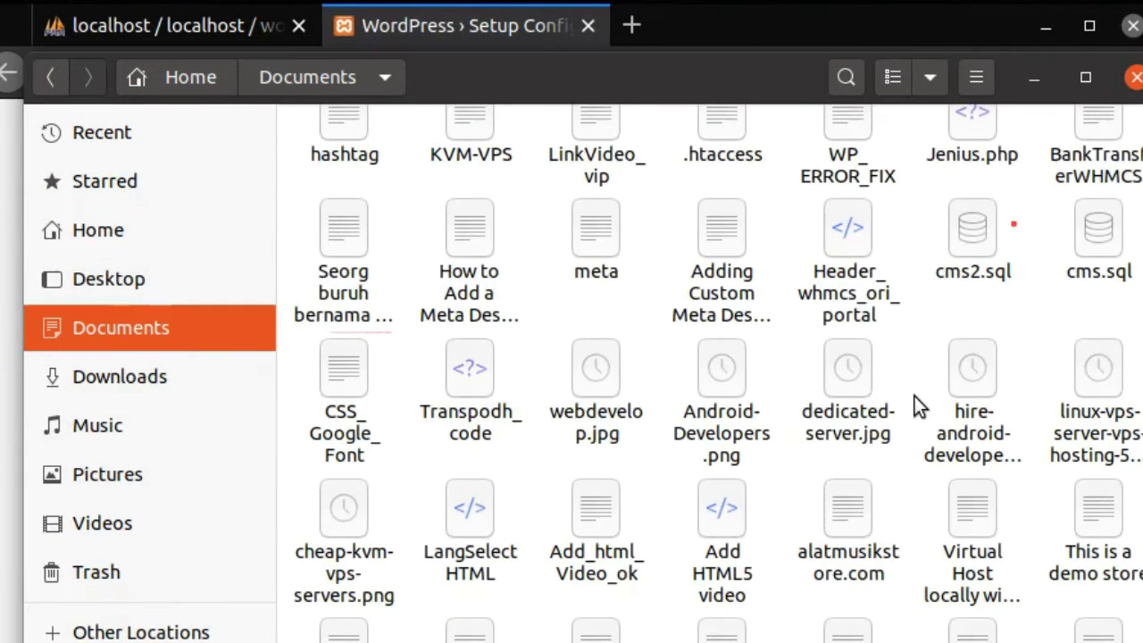
scroll(915, 395, up, 2)
click(972, 161)
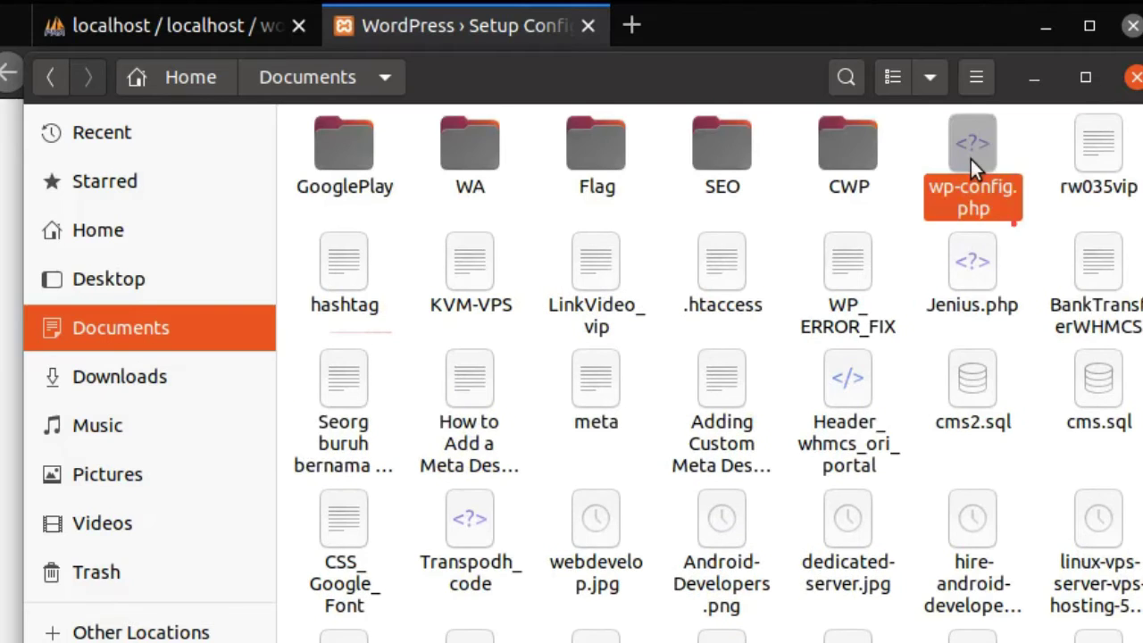
right_click(972, 161)
click(1006, 274)
Step: Paste wp-config.php into /opt/lampp/htdocs/wordpress and hide the file windows
click(9, 54)
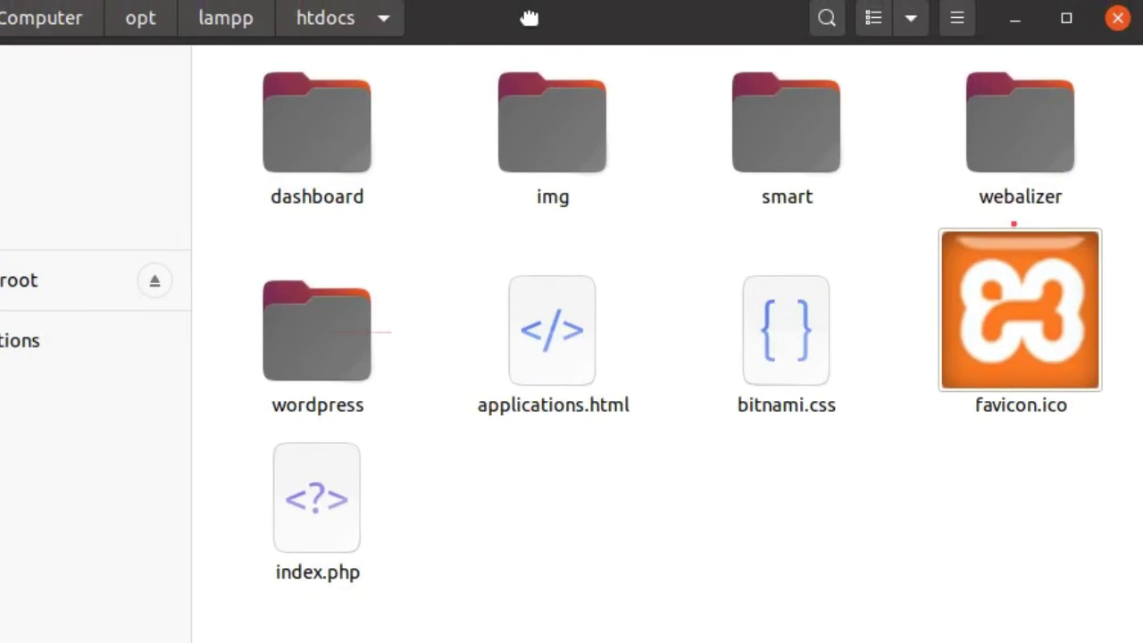
click(206, 197)
double_click(342, 316)
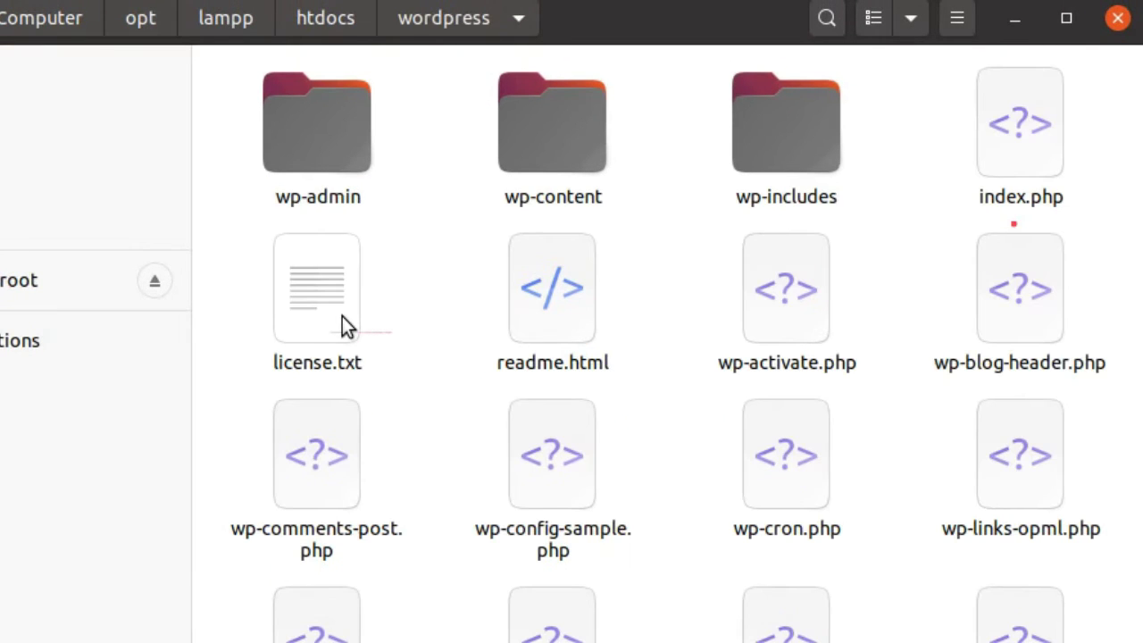
drag(1142, 625, 1028, 575)
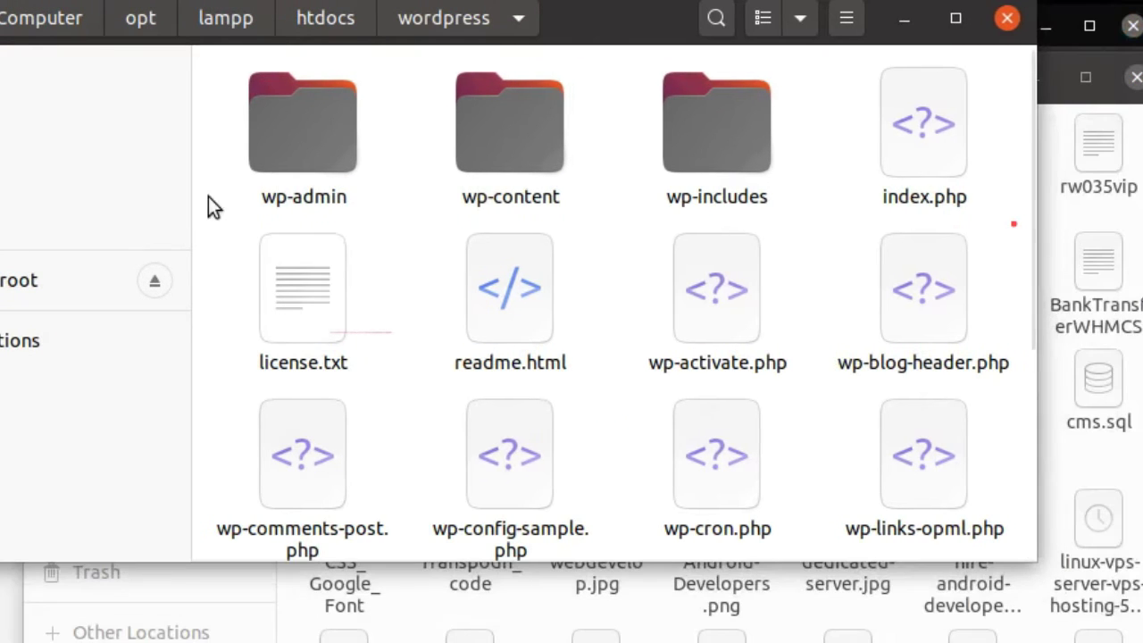
drag(618, 29, 738, 108)
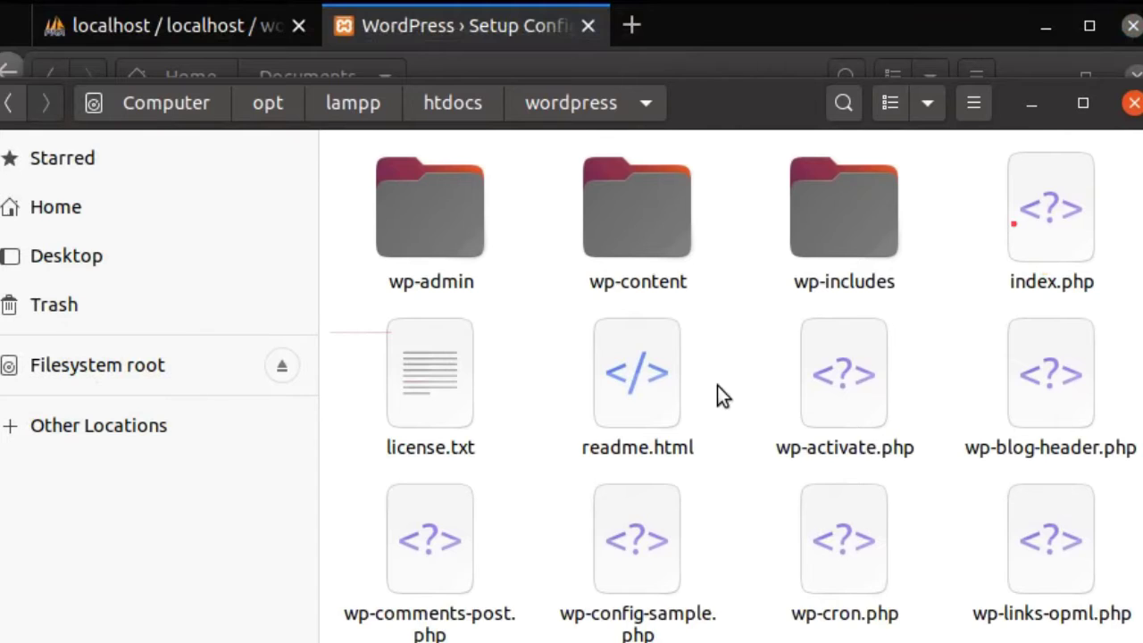
scroll(717, 385, down, 5)
right_click(994, 565)
click(1028, 620)
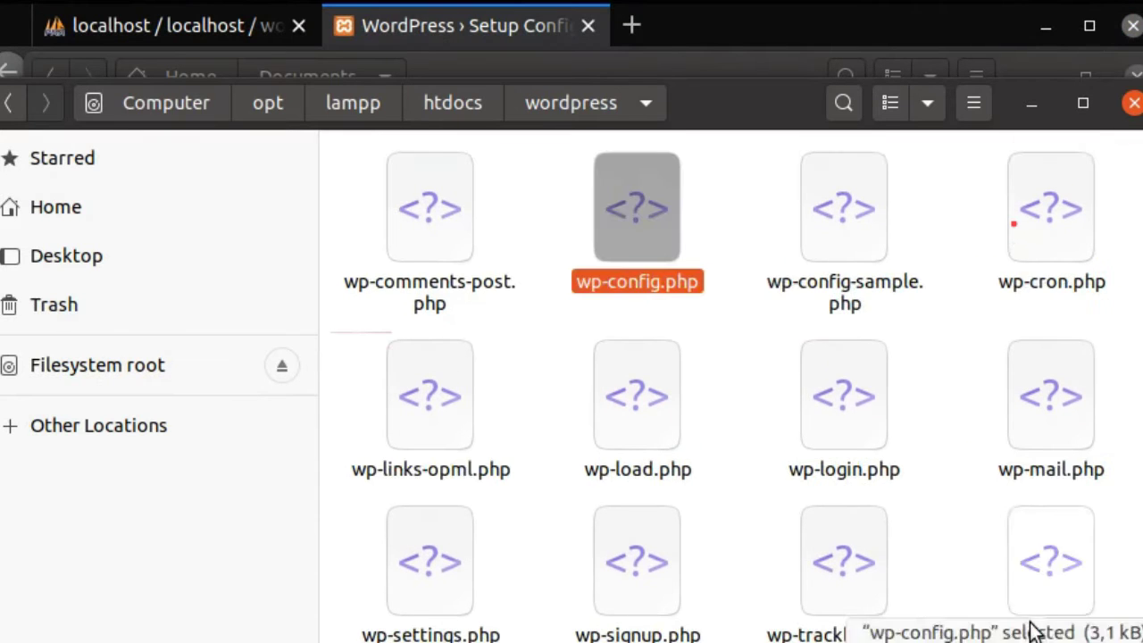
click(711, 367)
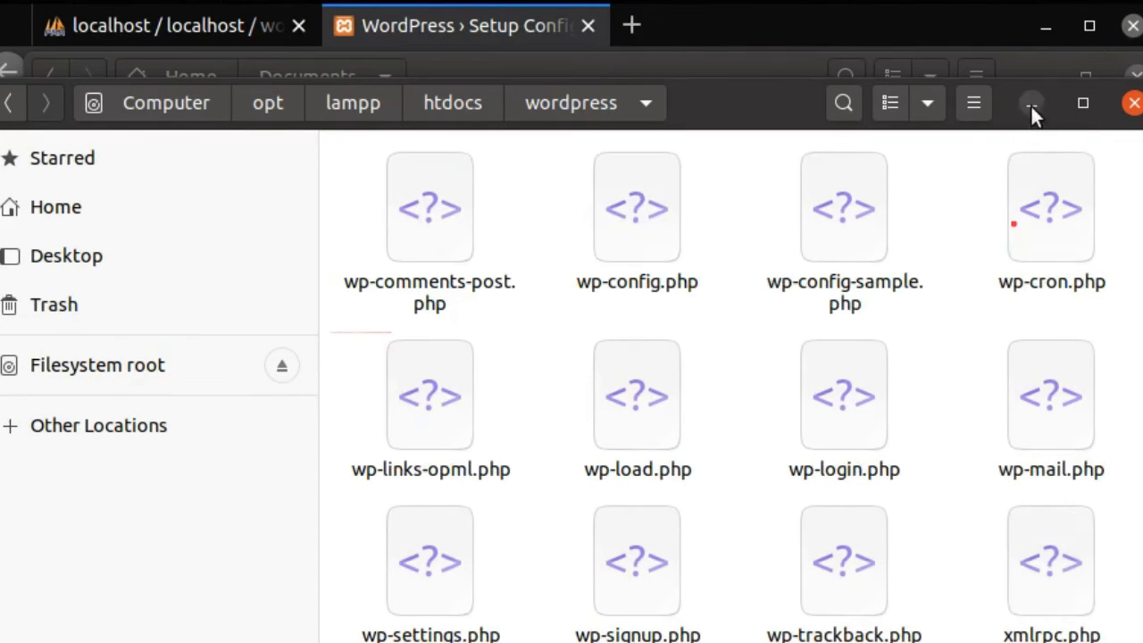
click(1031, 104)
click(1038, 84)
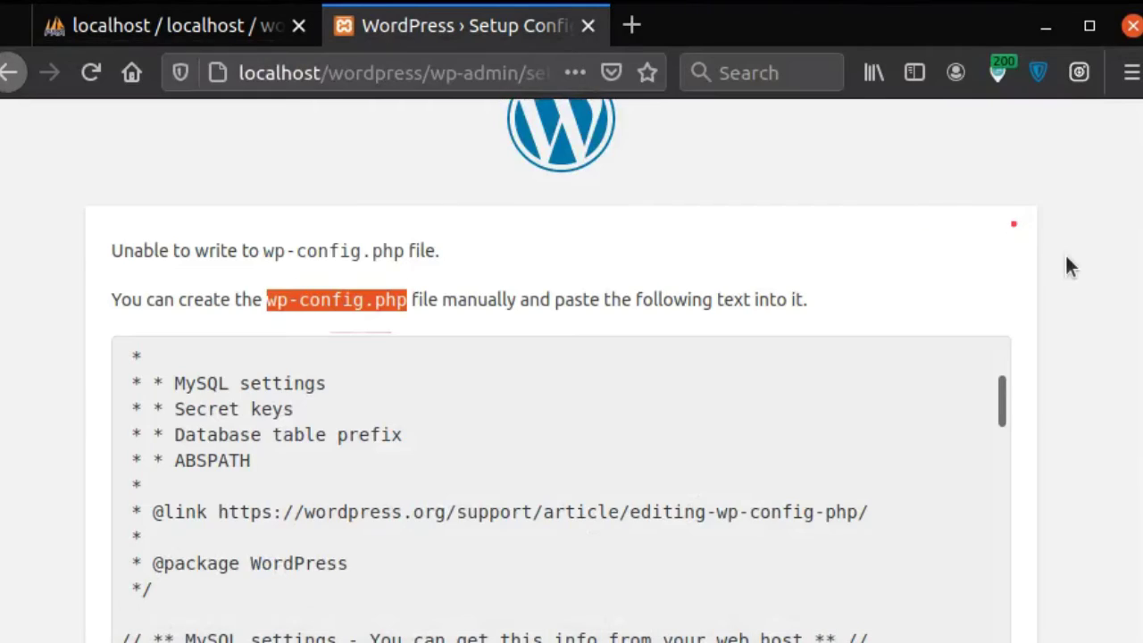
Step: Start the installation and fill in site title 'WordPress' and the admin username
scroll(1068, 268, down, 5)
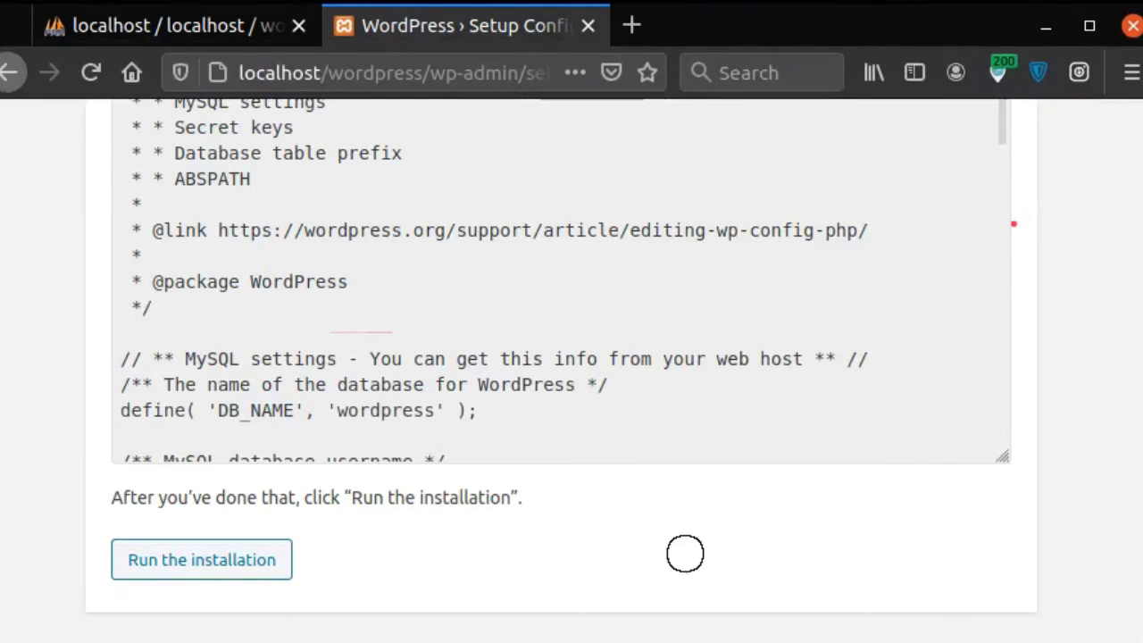
drag(307, 562, 384, 557)
click(234, 560)
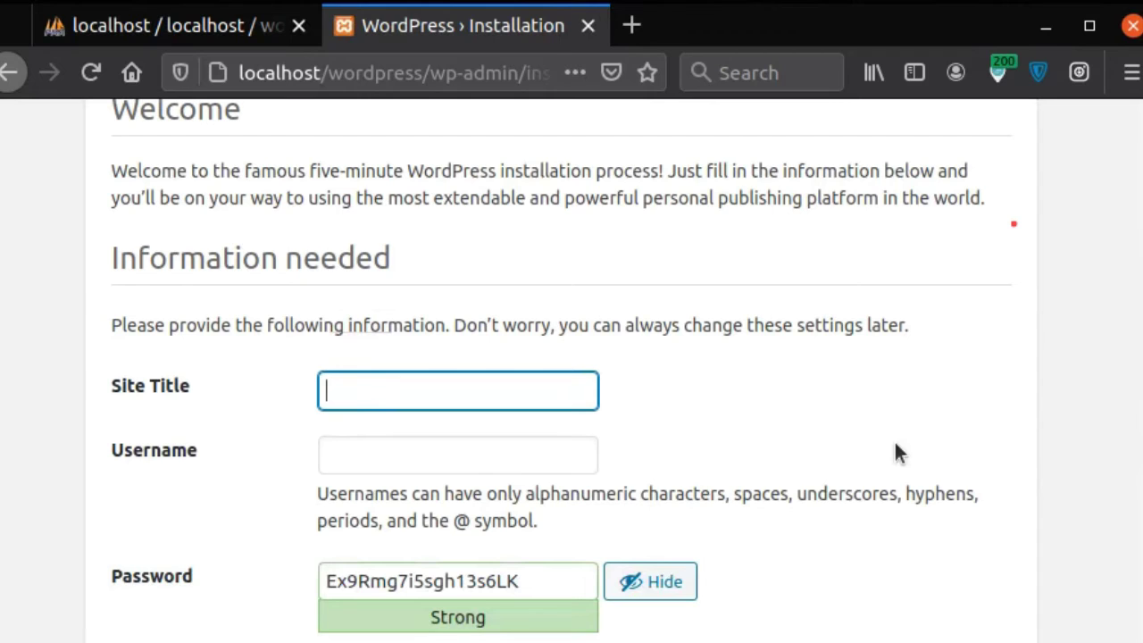
text(WordPress)
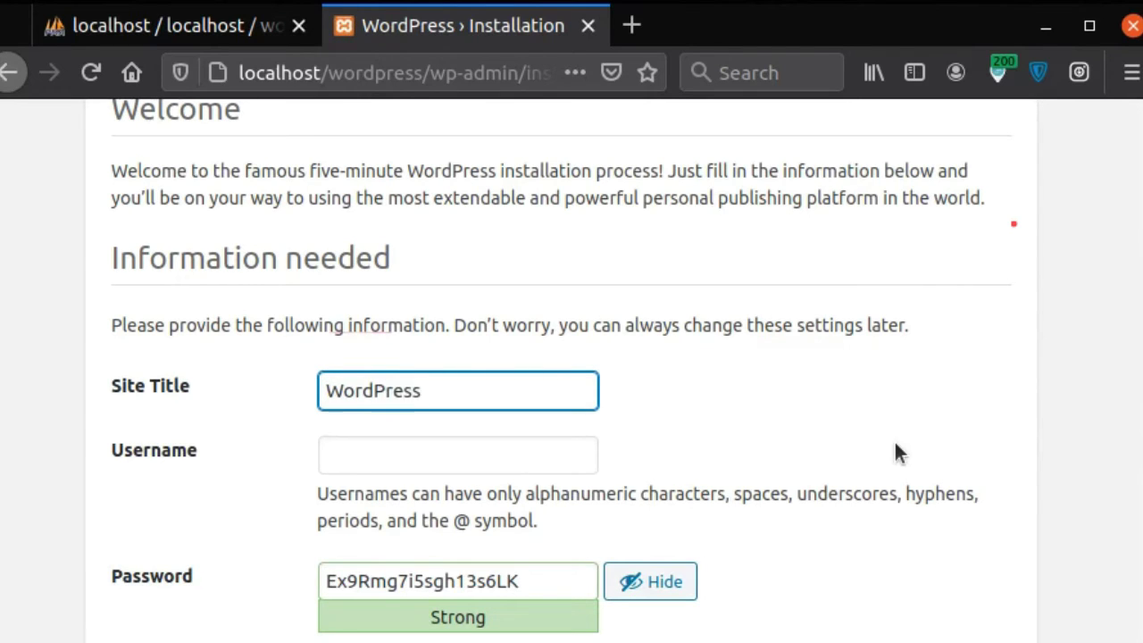
scroll(896, 451, down, 5)
click(420, 232)
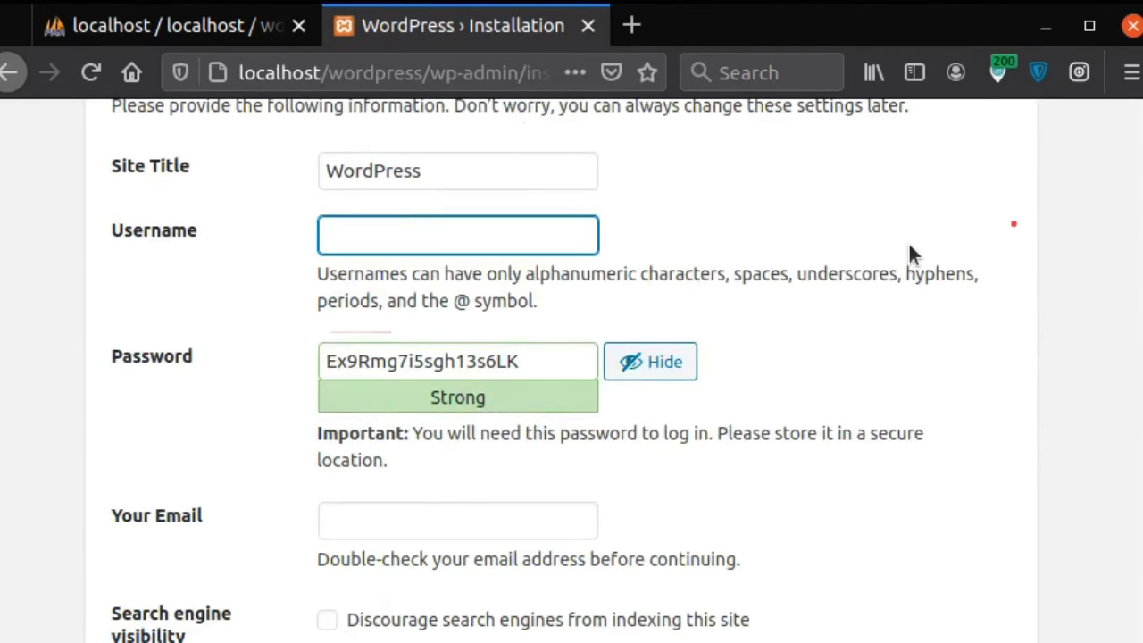
text(user)
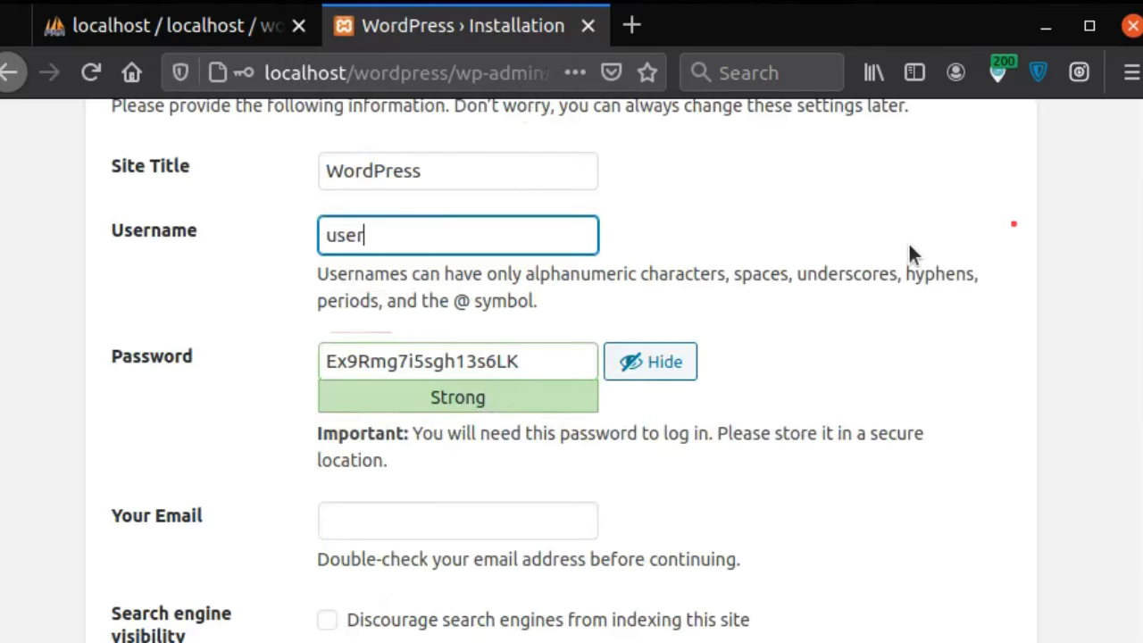
text(gue)
Step: Copy the generated password into the untitled gedit notes document
drag(527, 361, 323, 361)
right_click(370, 349)
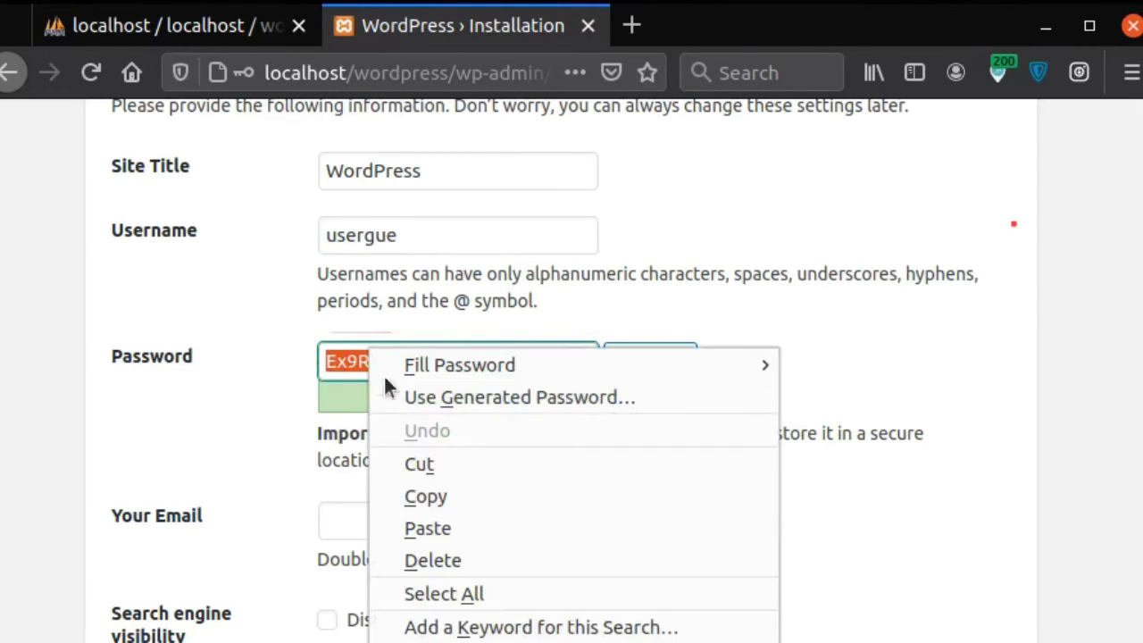
click(413, 497)
click(27, 295)
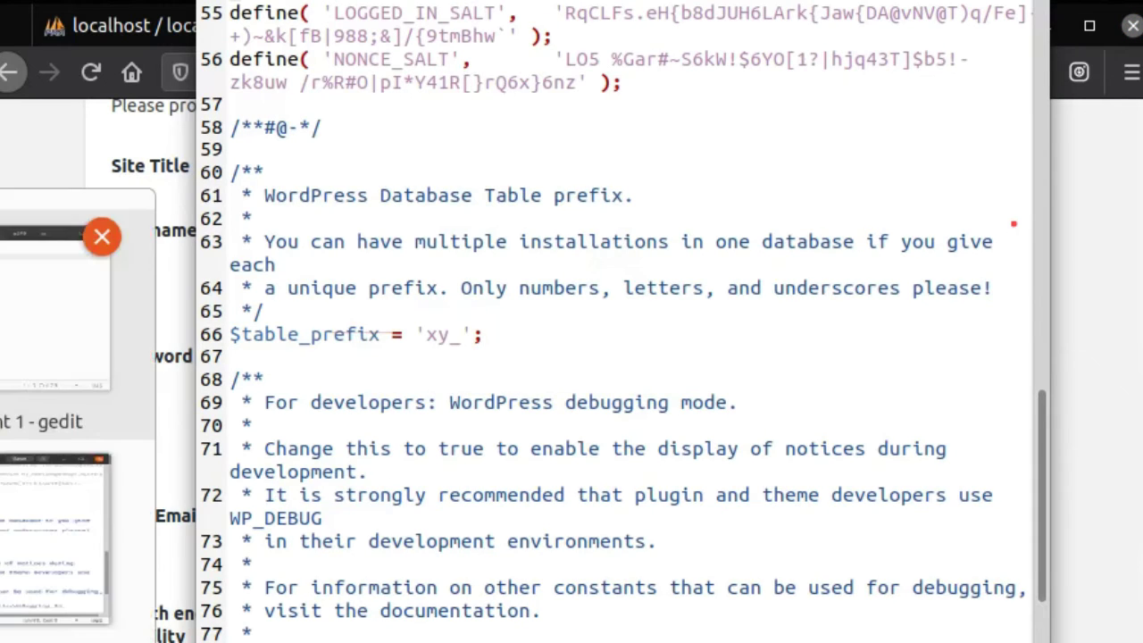
click(54, 294)
key(Return)
key(Return)
right_click(484, 298)
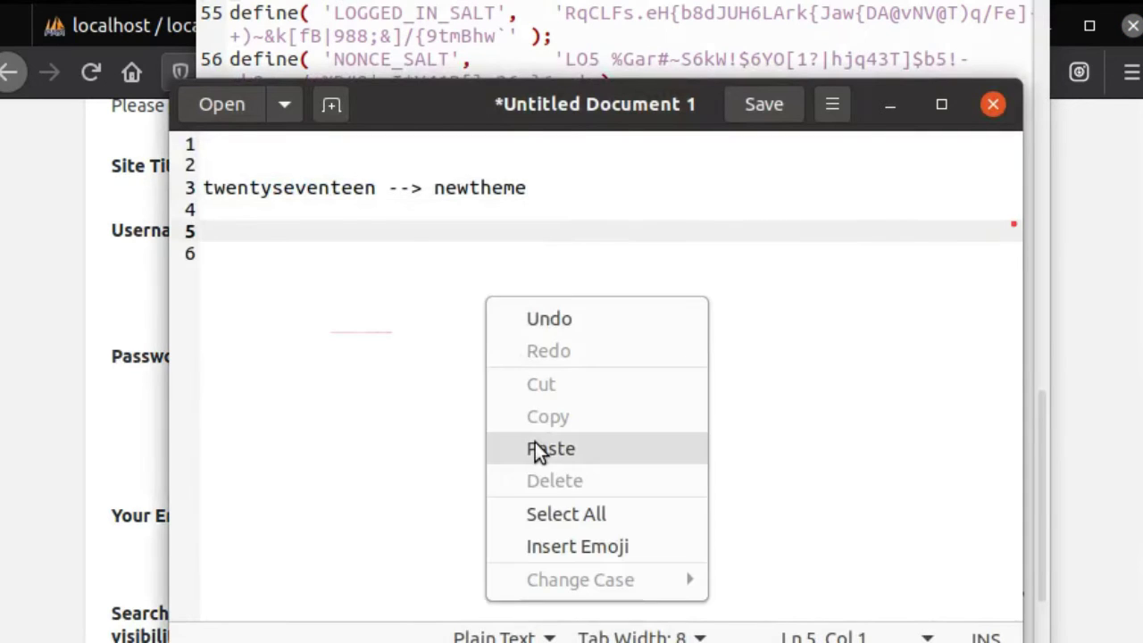
click(533, 449)
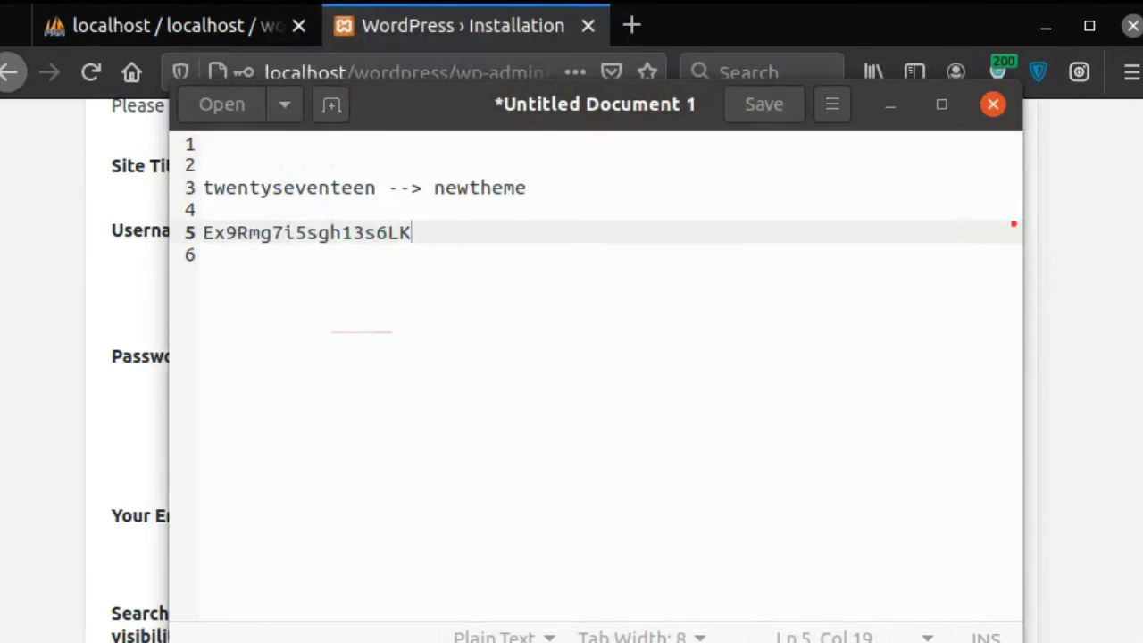
Step: Back in the install form, enter the admin e-mail address and submit Install WordPress
click(748, 265)
click(891, 109)
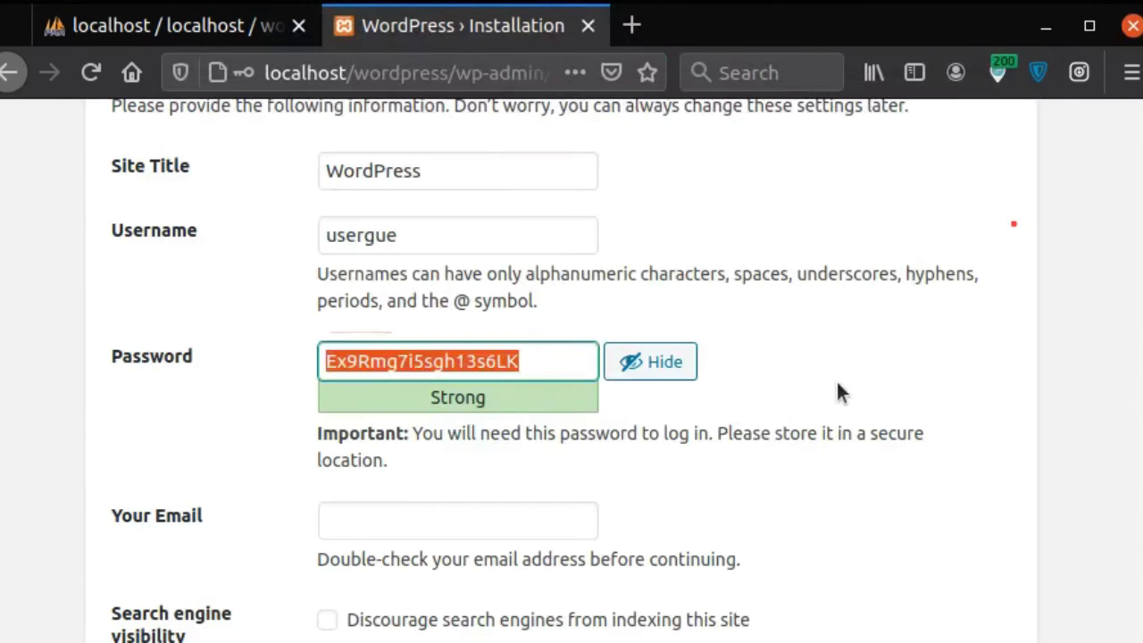
click(836, 378)
scroll(693, 451, down, 3)
click(389, 349)
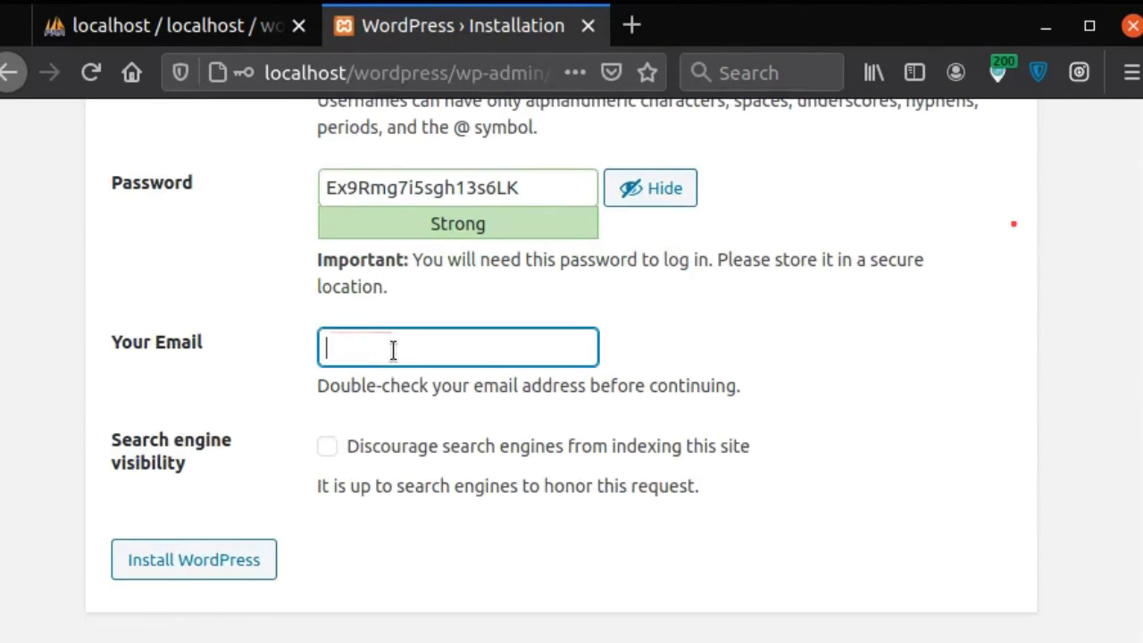
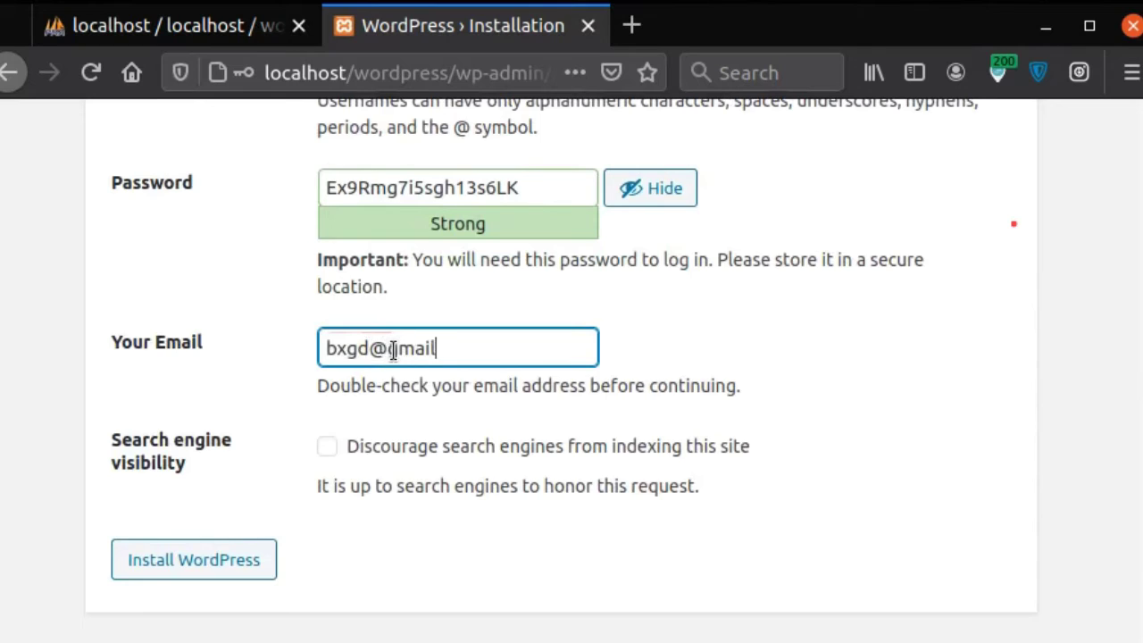
click(217, 544)
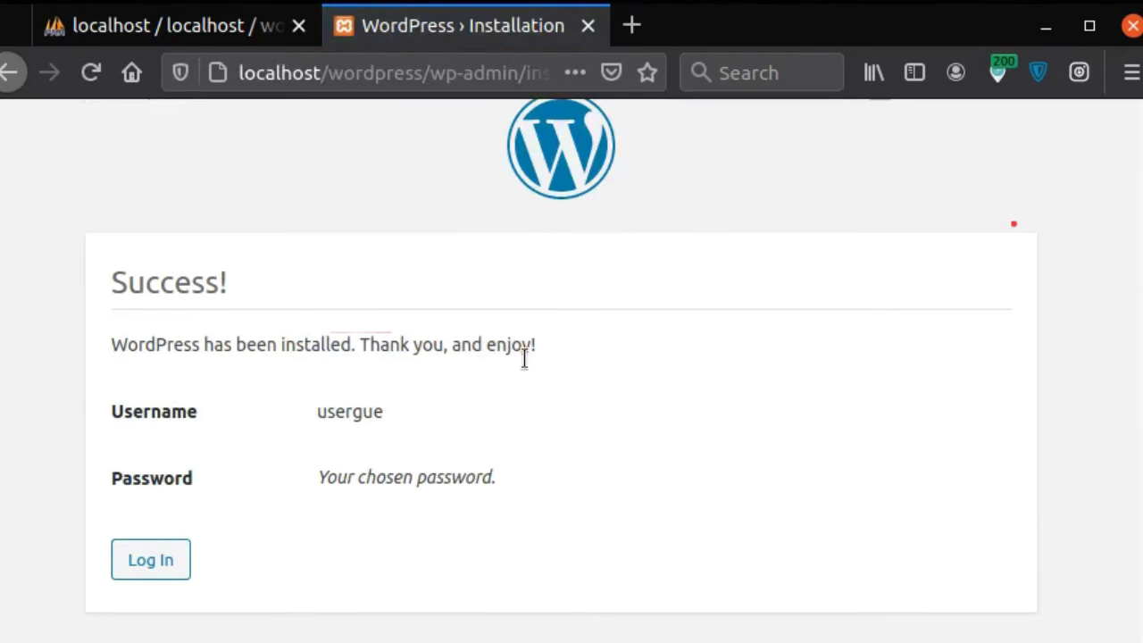
Step: Go to the login page and copy the saved password from the gedit notes
click(172, 614)
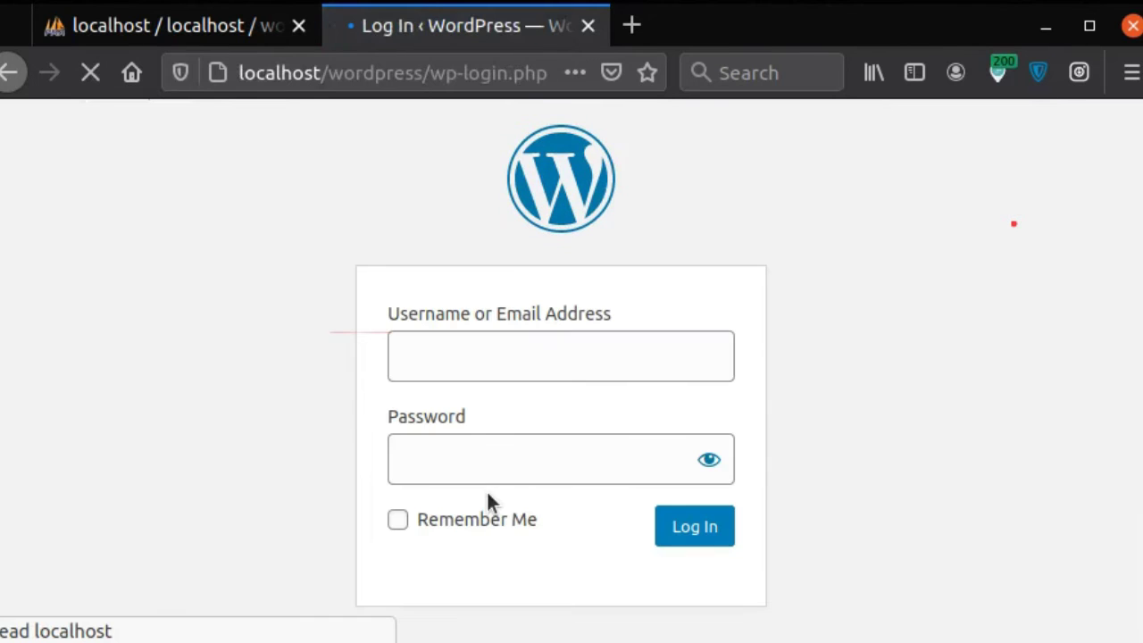
click(480, 349)
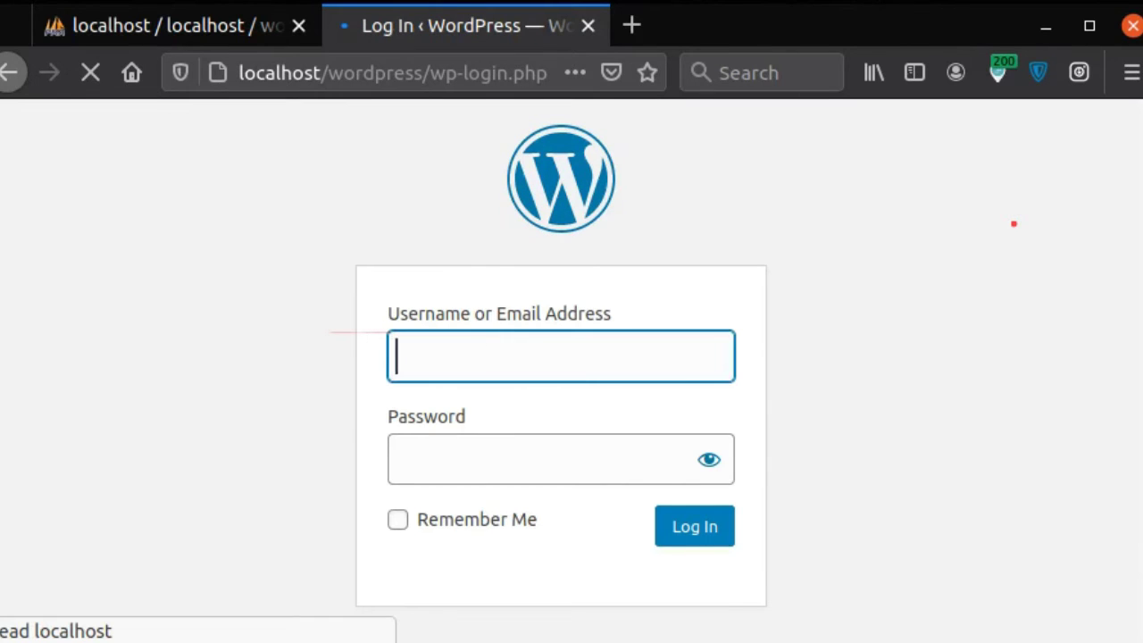
key(alt+Tab)
drag(205, 233, 414, 232)
right_click(383, 234)
click(474, 348)
click(893, 108)
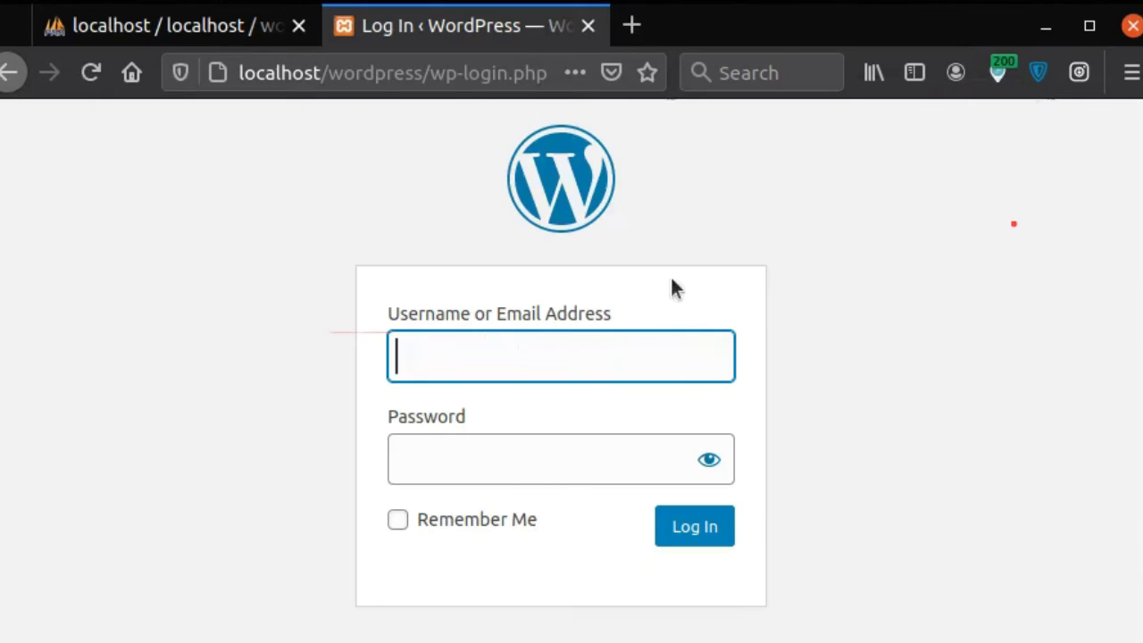
Step: Log in with the admin username and the pasted password to reach the Dashboard
text(usergue)
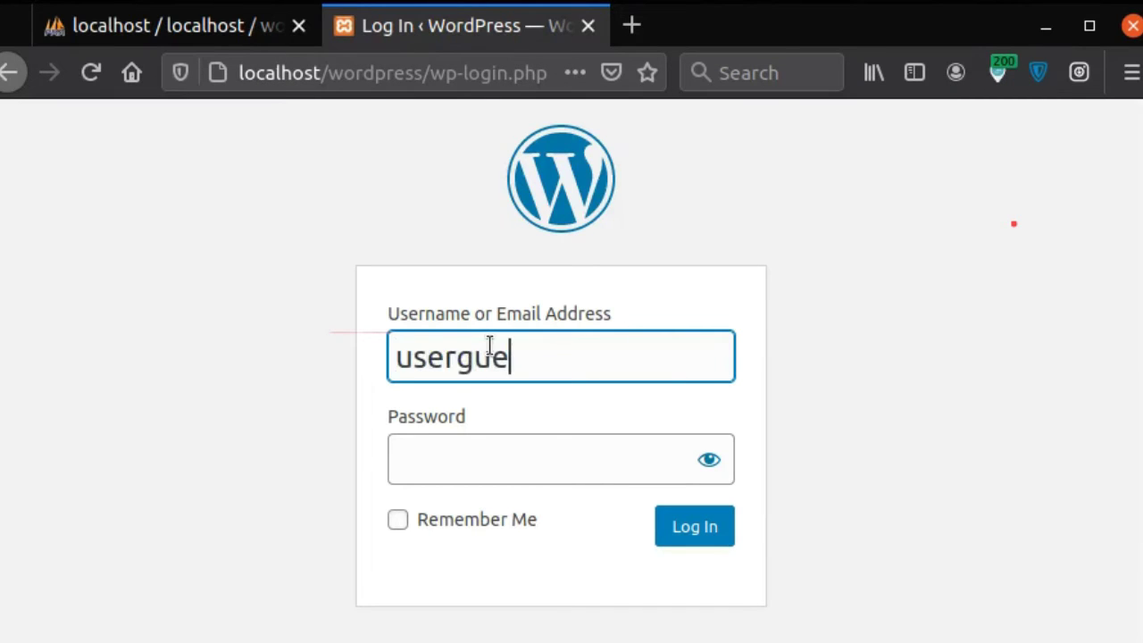
click(464, 452)
right_click(468, 453)
click(528, 634)
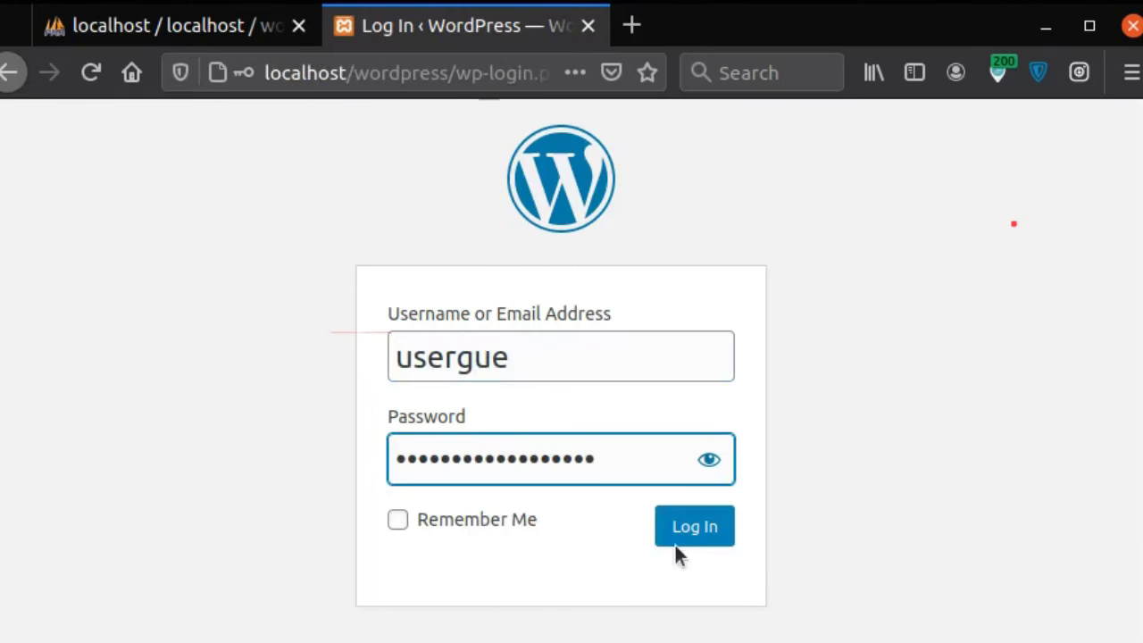
click(695, 529)
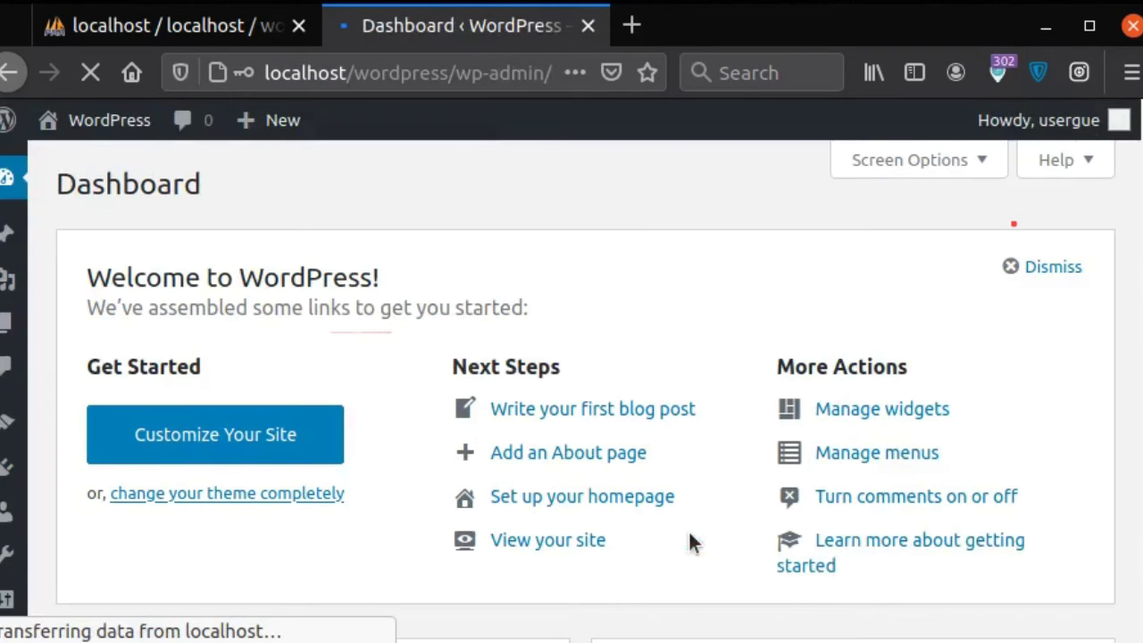
scroll(658, 482, down, 8)
scroll(661, 483, up, 4)
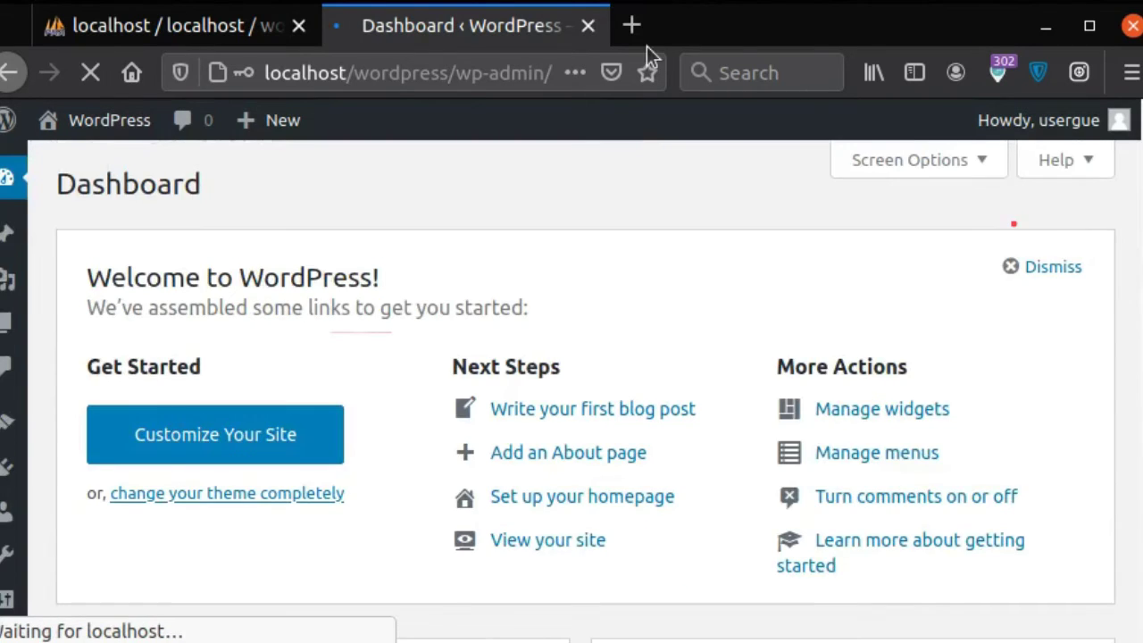
Step: Load localhost/wordpress in a new tab, view the Hello world! post, then return to the Dashboard tab
click(621, 36)
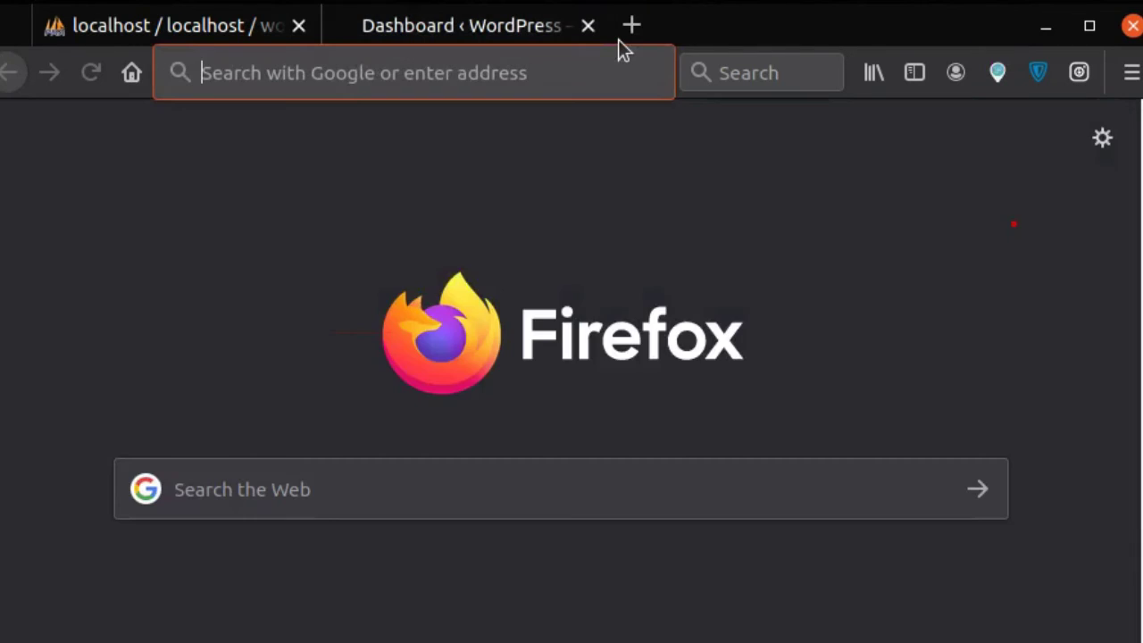
text(localhost/)
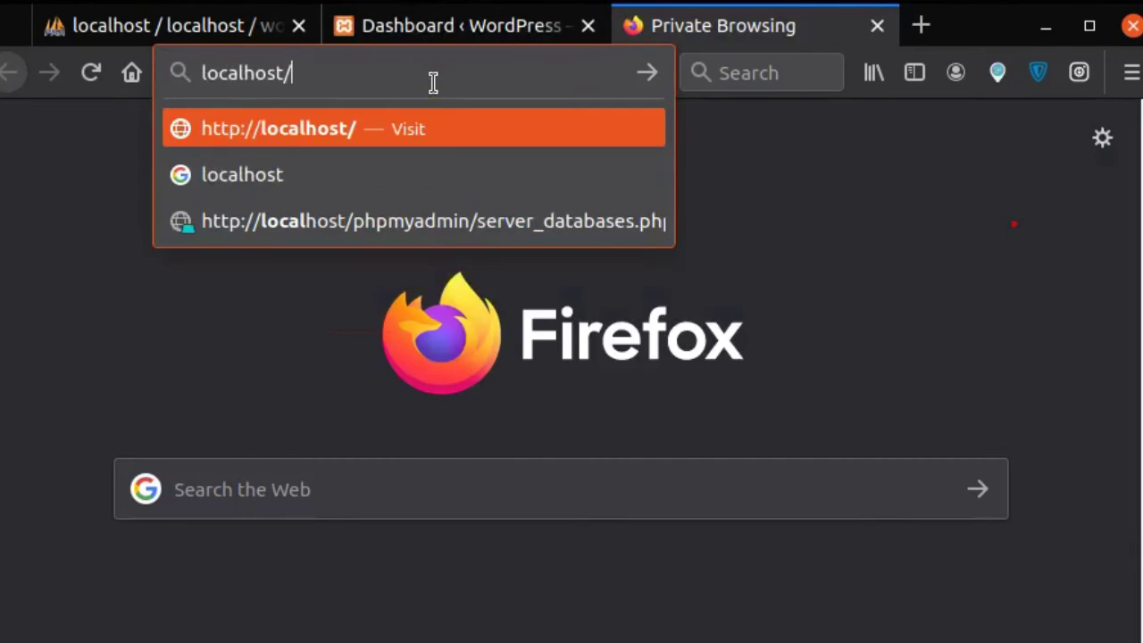
text(wordpress)
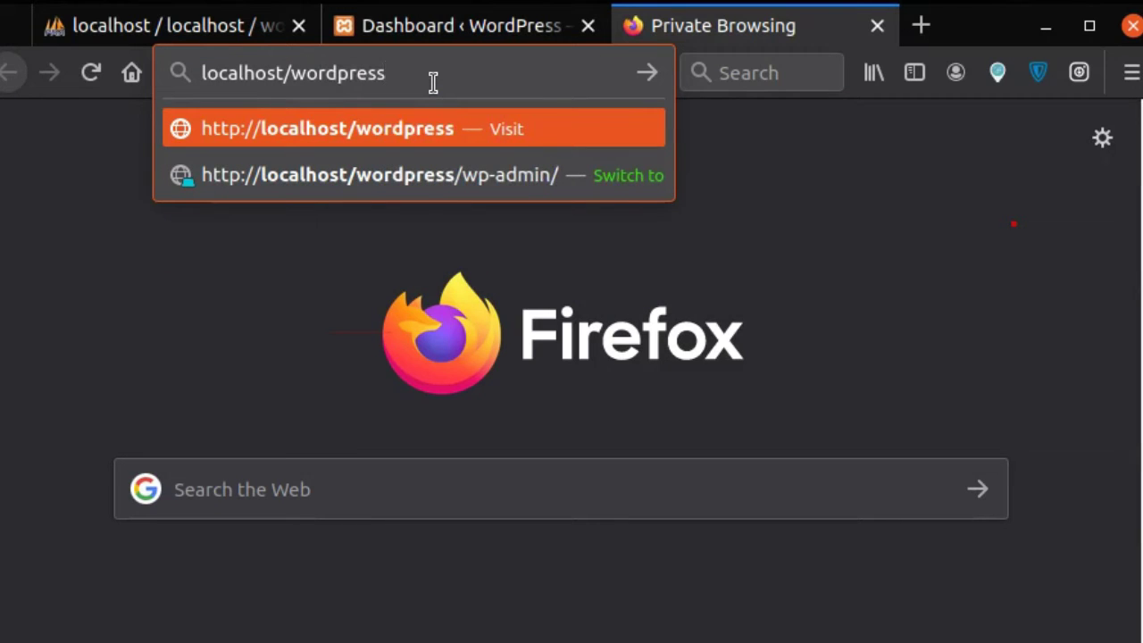
key(Return)
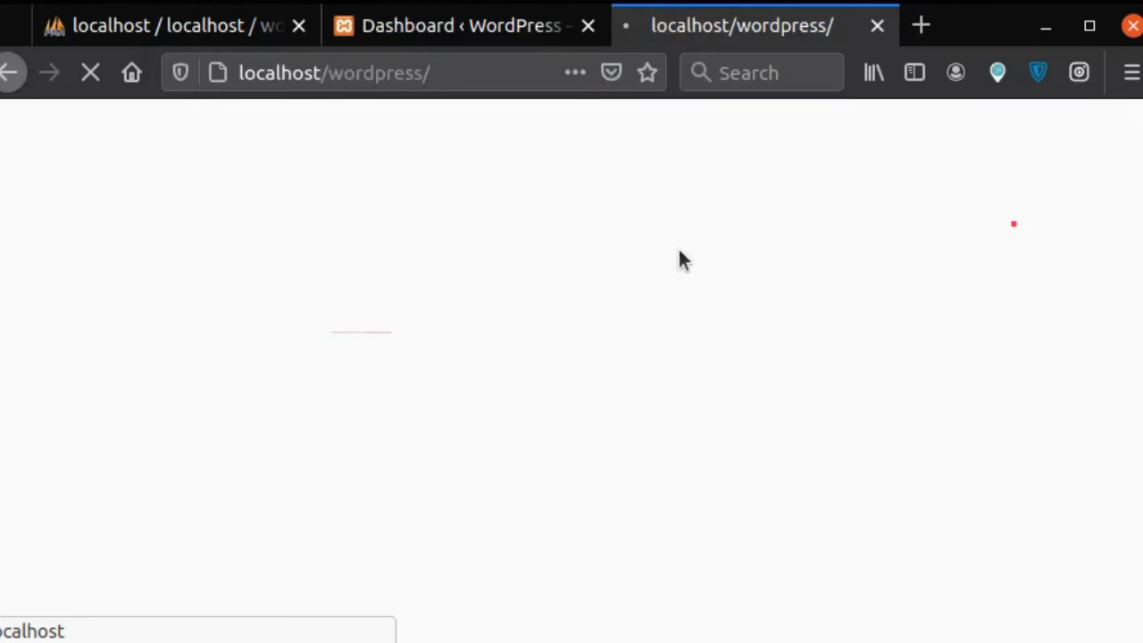
scroll(712, 437, down, 8)
scroll(480, 272, up, 8)
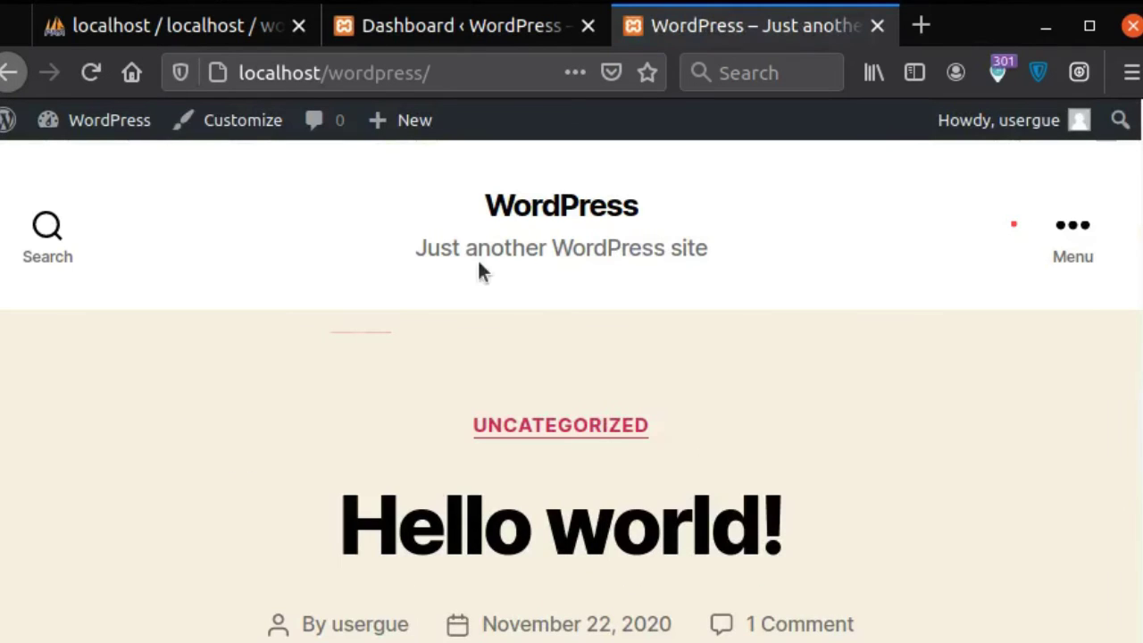
key(ctrl+Page_Up)
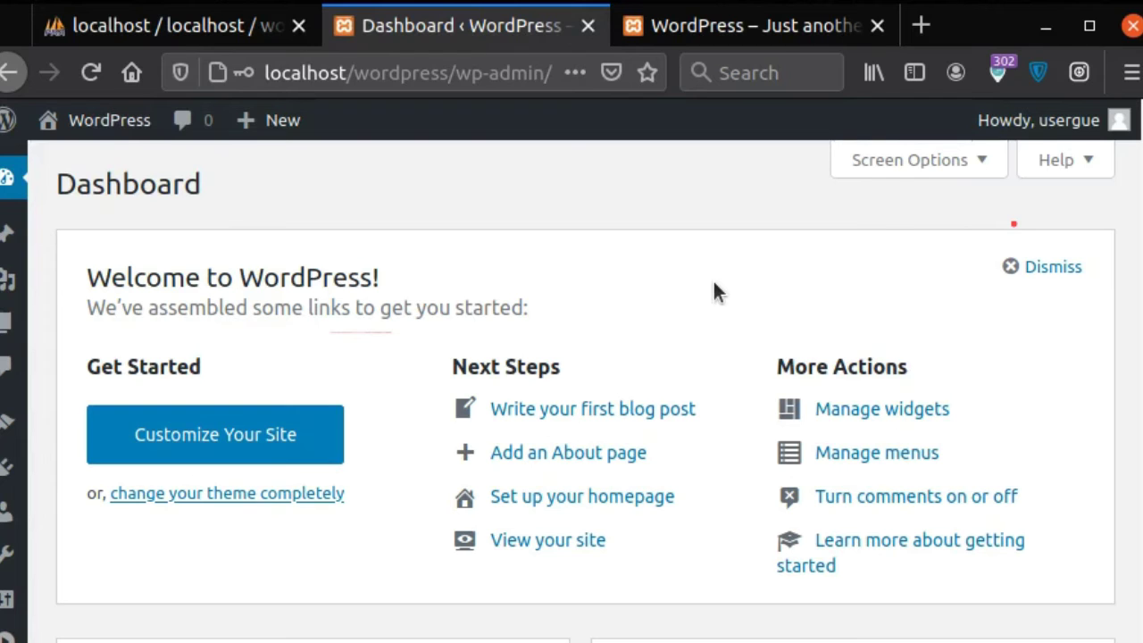
Step: Hide the gedit notes to see the class-newtheme-svg-icons.php fatal error and the newtheme classes folder in Files
scroll(713, 284, down, 5)
mouse_move(11, 518)
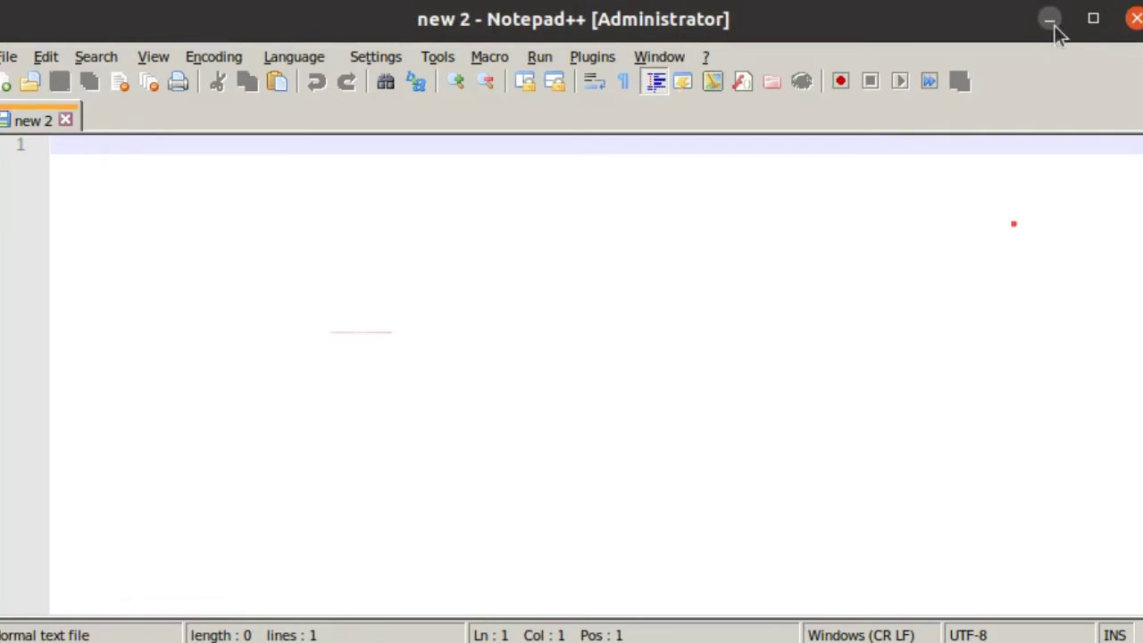
click(1054, 25)
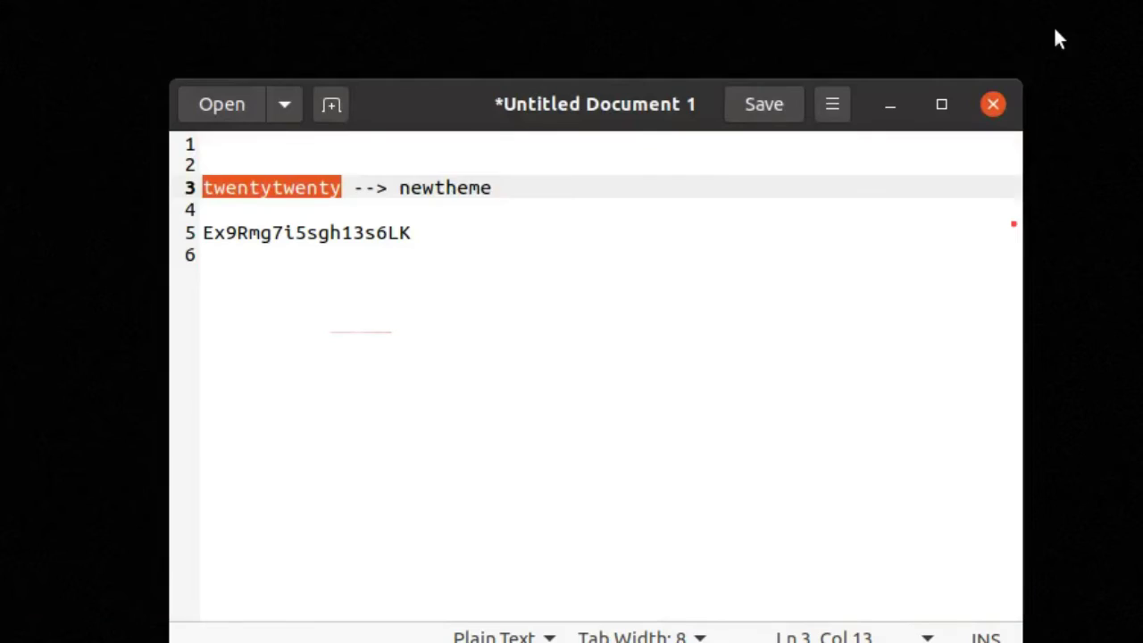
click(889, 106)
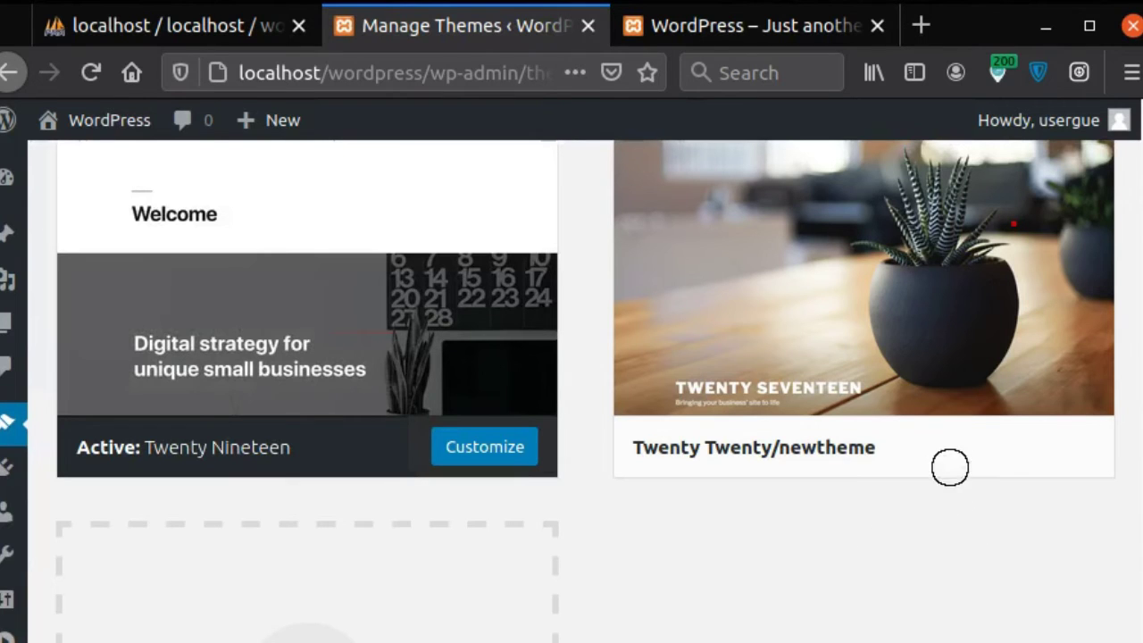
mouse_move(950, 467)
mouse_down()
mouse_move(648, 418)
mouse_move(893, 464)
mouse_move(961, 451)
mouse_up()
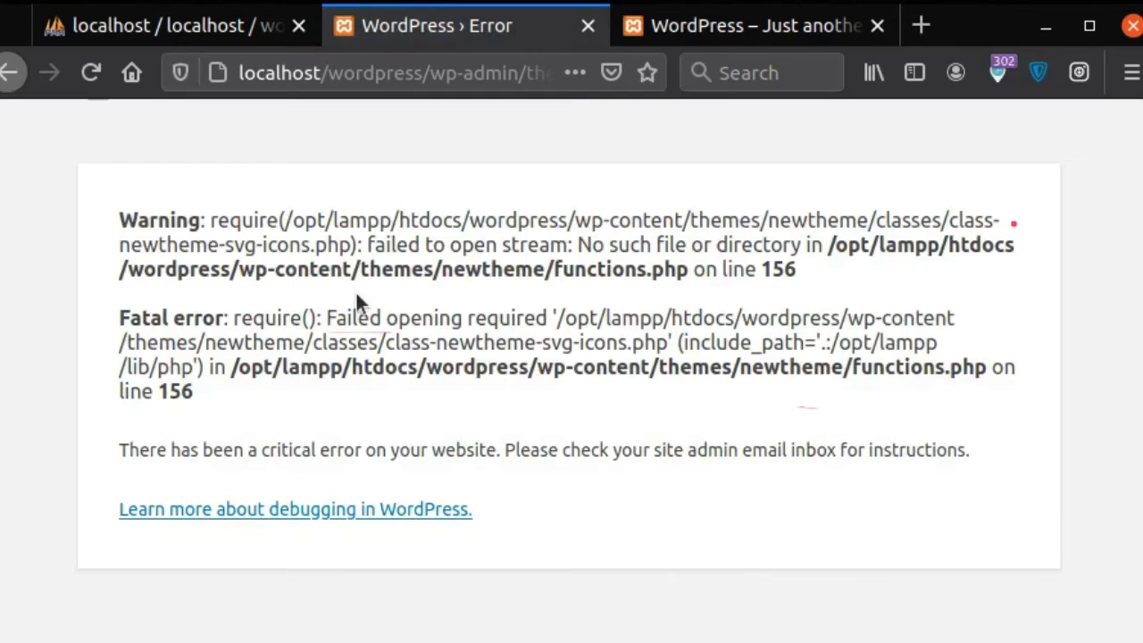
drag(452, 268, 798, 268)
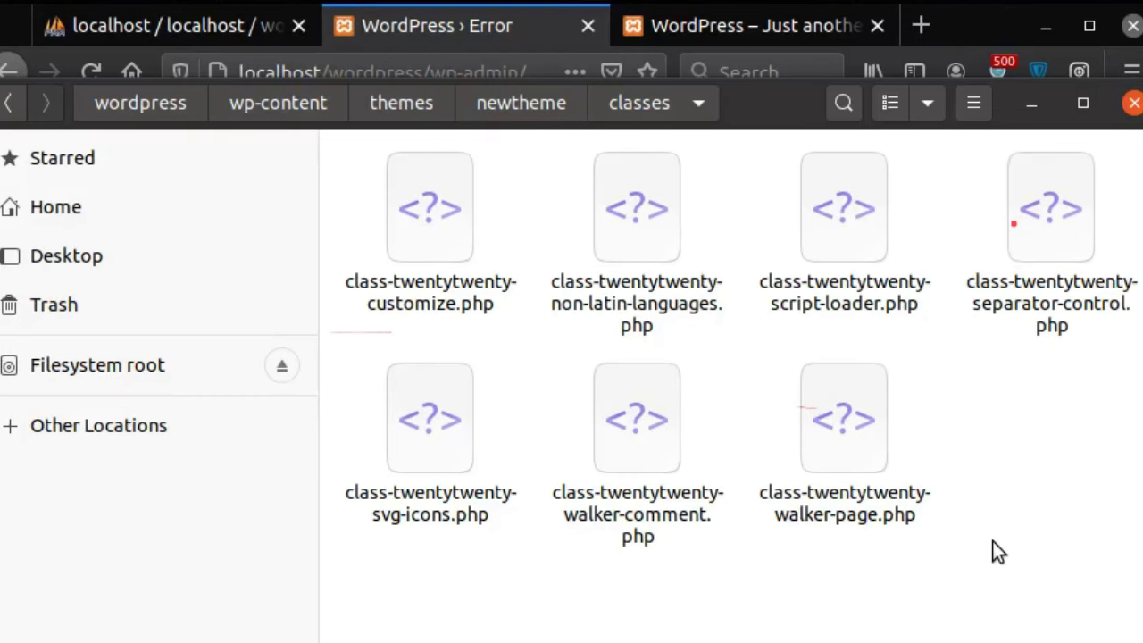
Step: Rename the customize and non-latin-languages class files from twentytwenty to newtheme
click(454, 304)
right_click(456, 303)
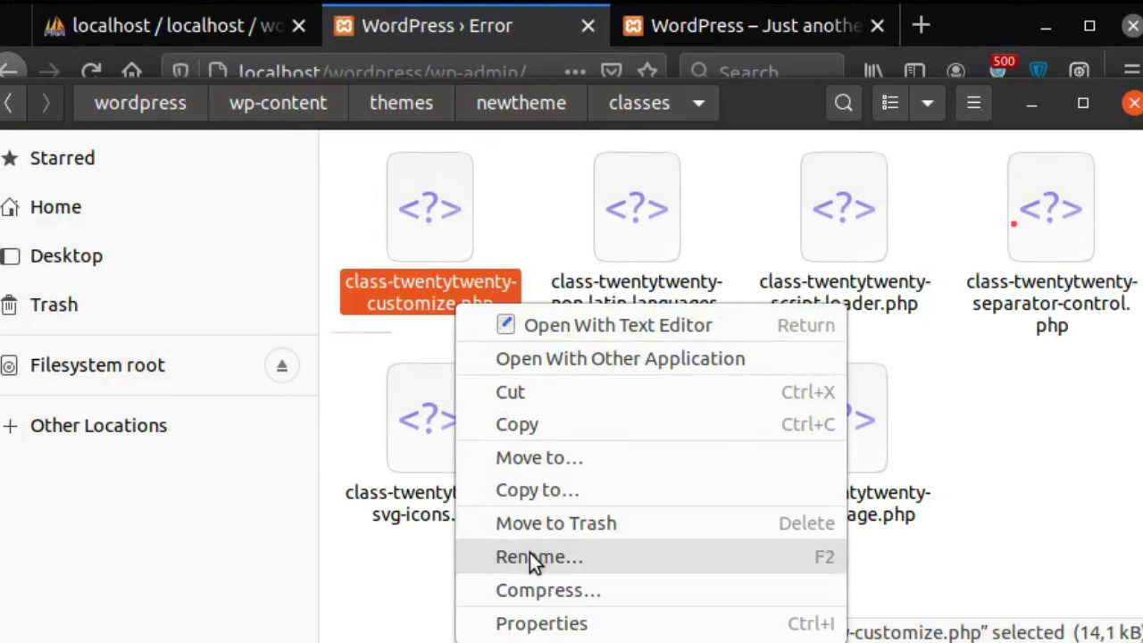
click(465, 556)
click(299, 401)
drag(254, 399, 373, 401)
text(newtheme)
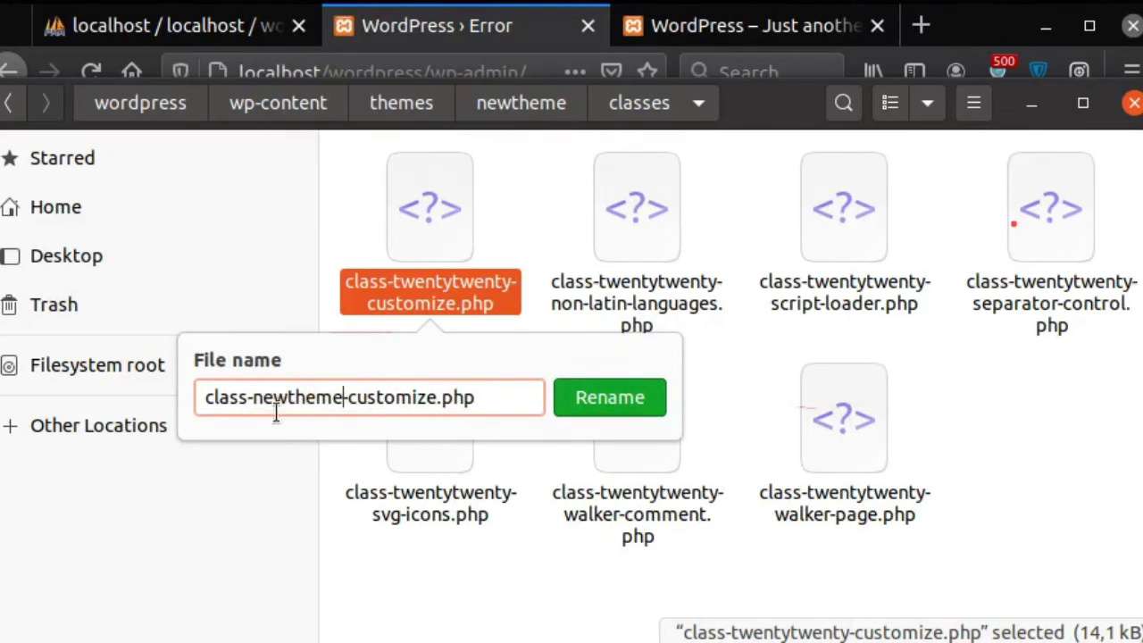
click(590, 398)
click(633, 291)
right_click(636, 290)
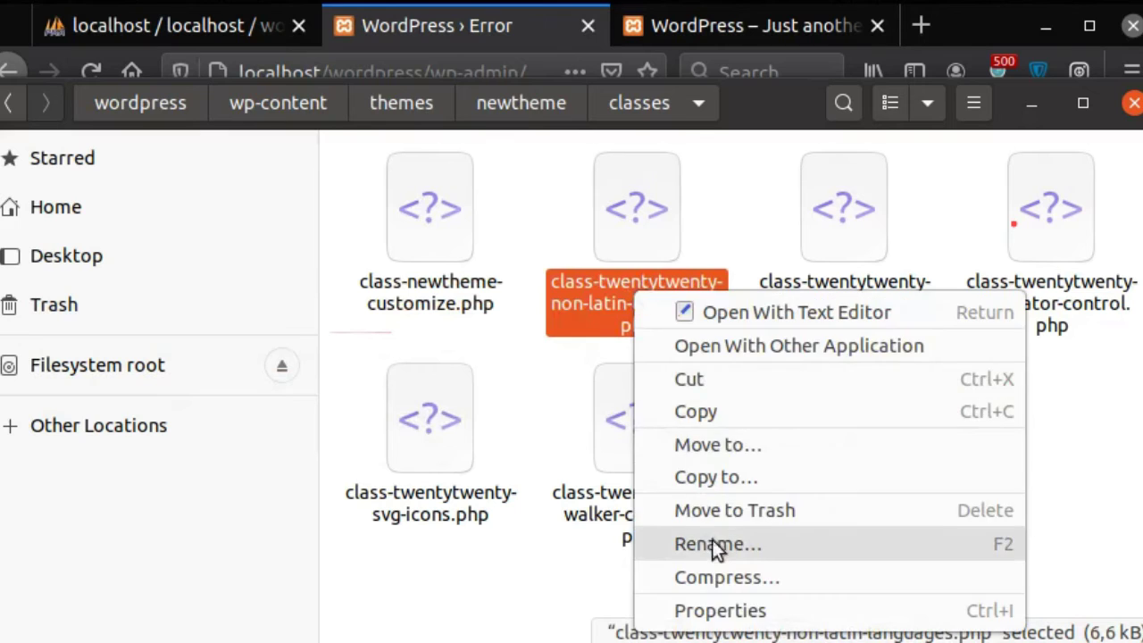
click(645, 544)
click(427, 419)
drag(427, 420, 541, 454)
text(newtheme)
click(846, 415)
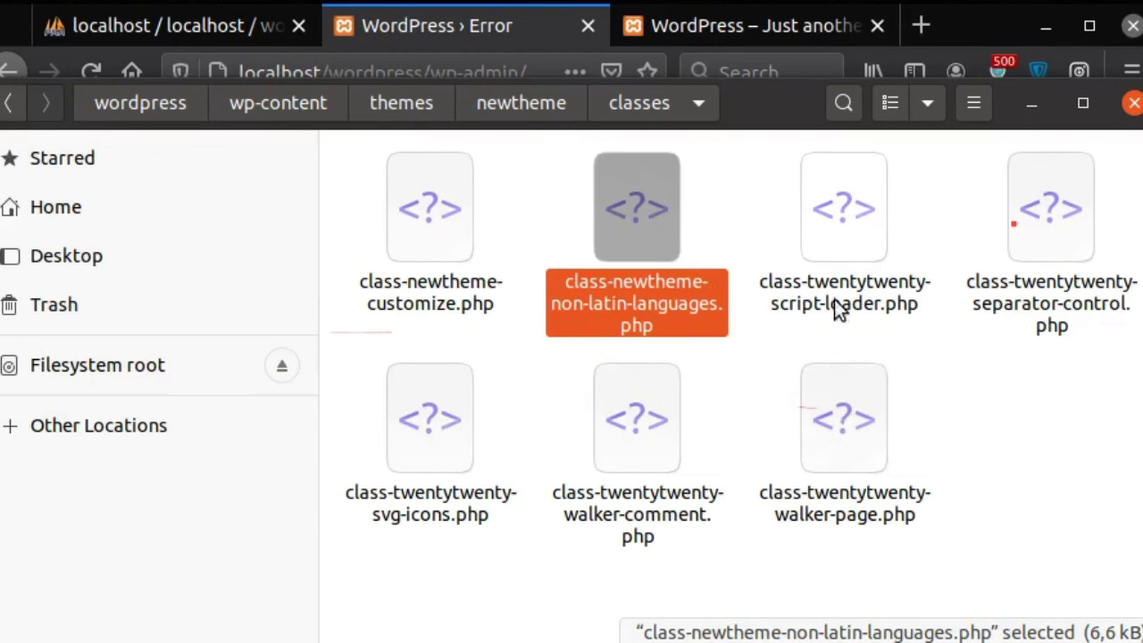
Step: Rename the script-loader and separator-control class files to the newtheme prefix
right_click(841, 311)
click(891, 547)
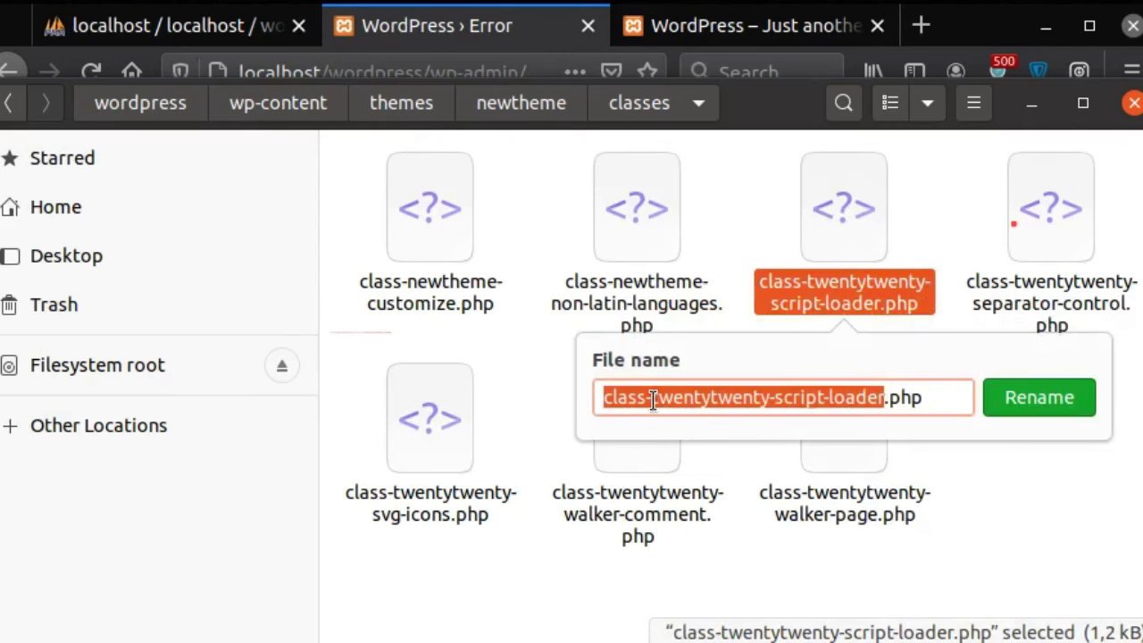
drag(653, 400, 766, 399)
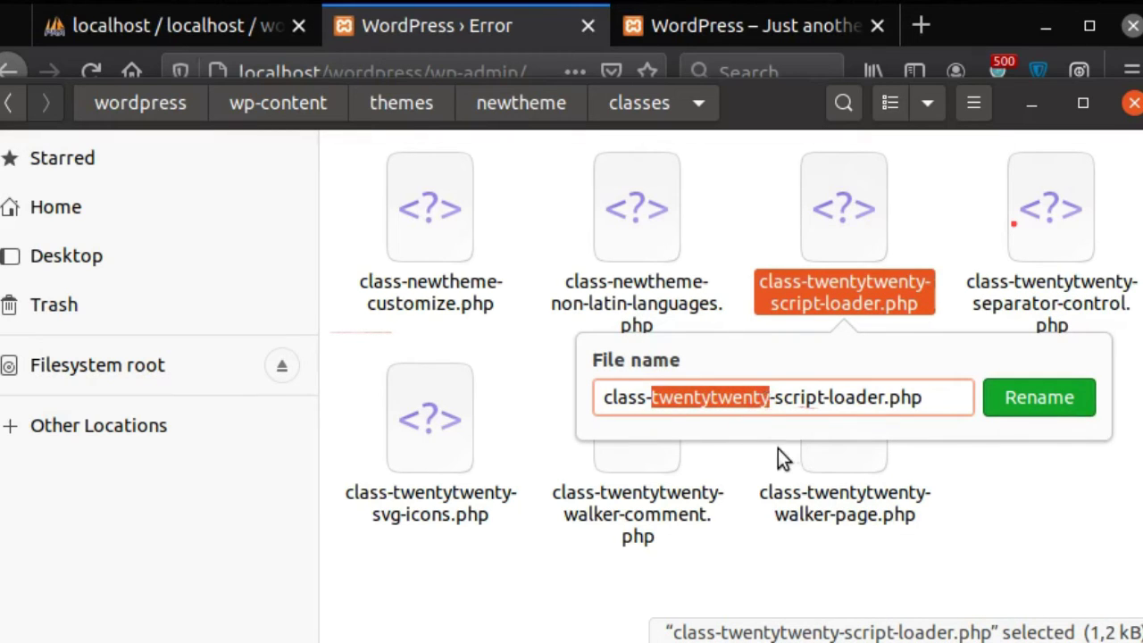
text(newtheme)
click(996, 399)
click(1019, 296)
right_click(1019, 300)
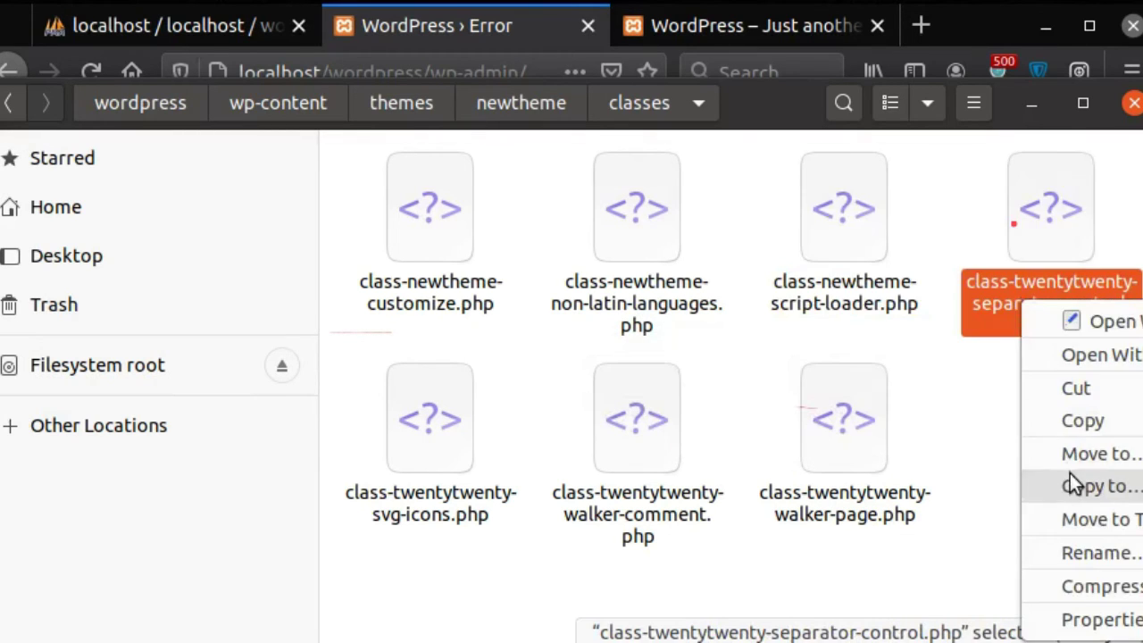
click(1076, 554)
drag(686, 421, 801, 426)
text(newtheme)
click(1076, 432)
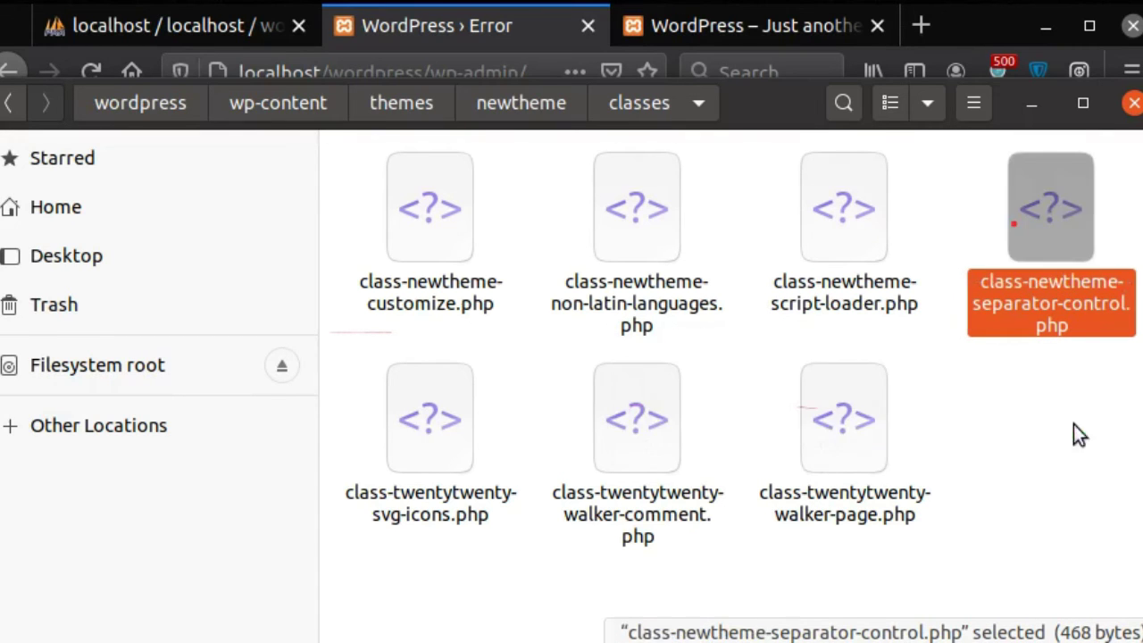
Step: Rename the svg-icons and walker-comment class files to the newtheme prefix
click(449, 517)
right_click(449, 513)
click(518, 438)
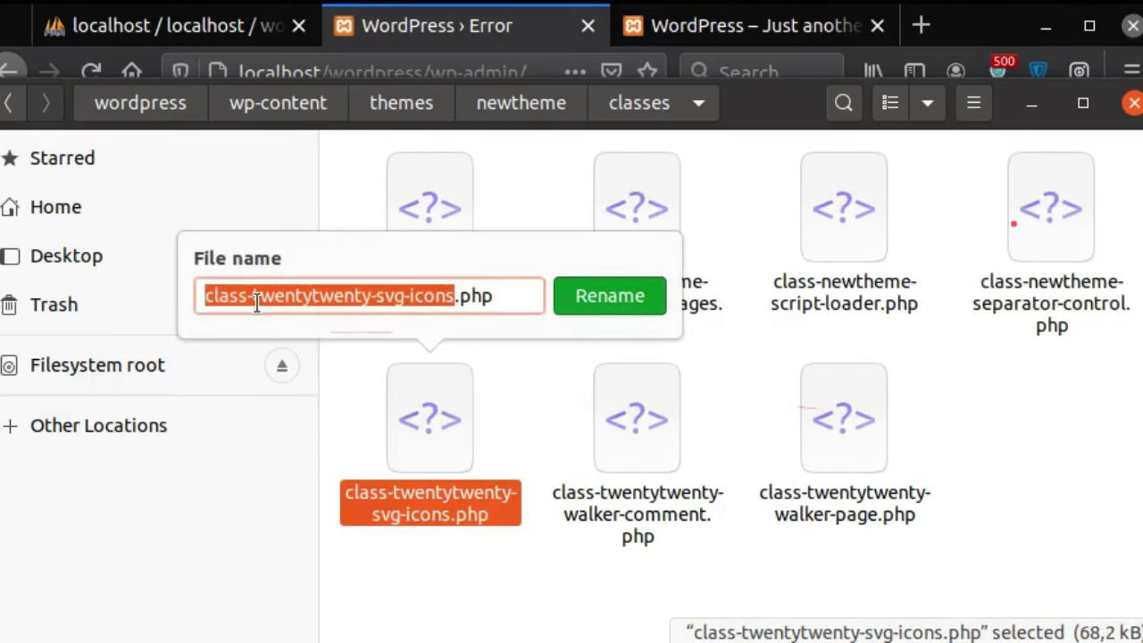
drag(255, 299, 373, 298)
text(newtheme)
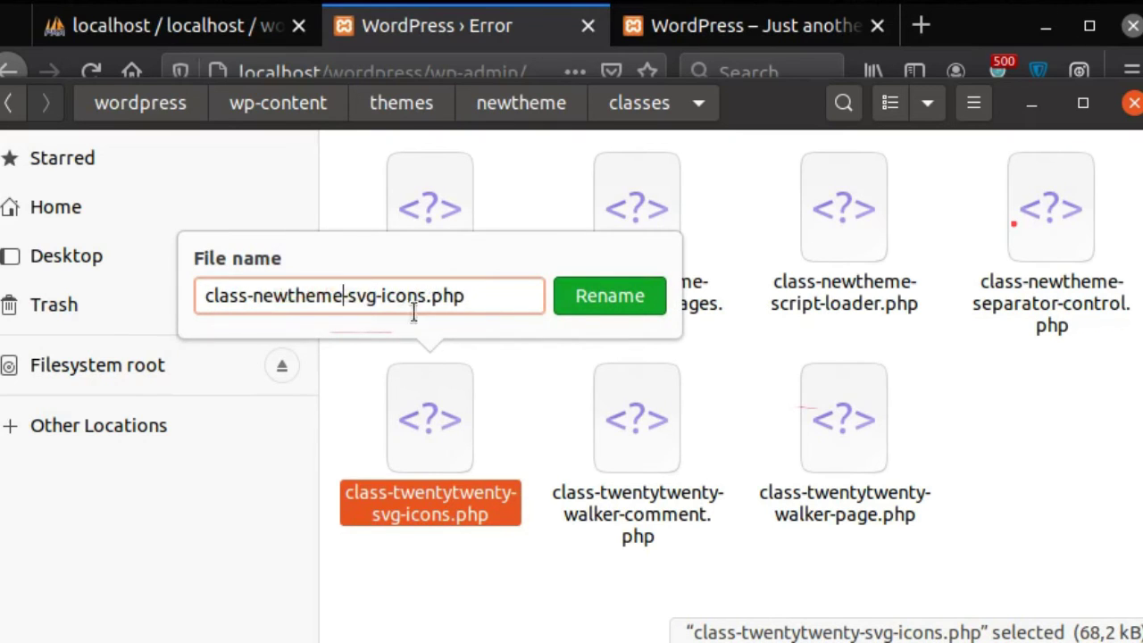
click(608, 294)
click(624, 505)
right_click(625, 506)
click(675, 429)
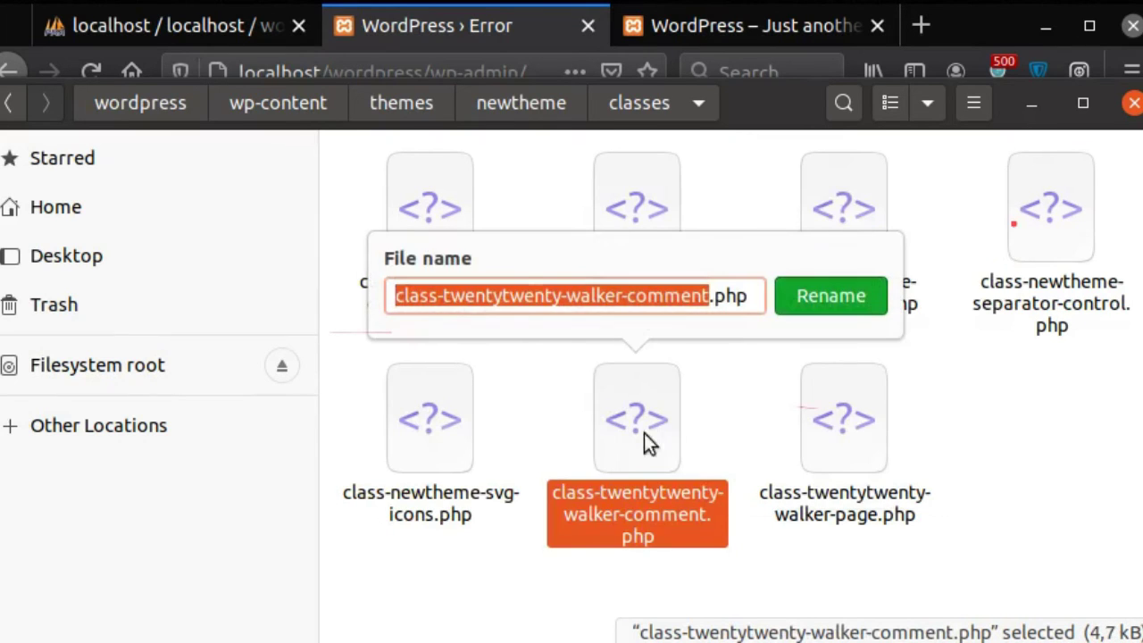
drag(447, 295, 558, 295)
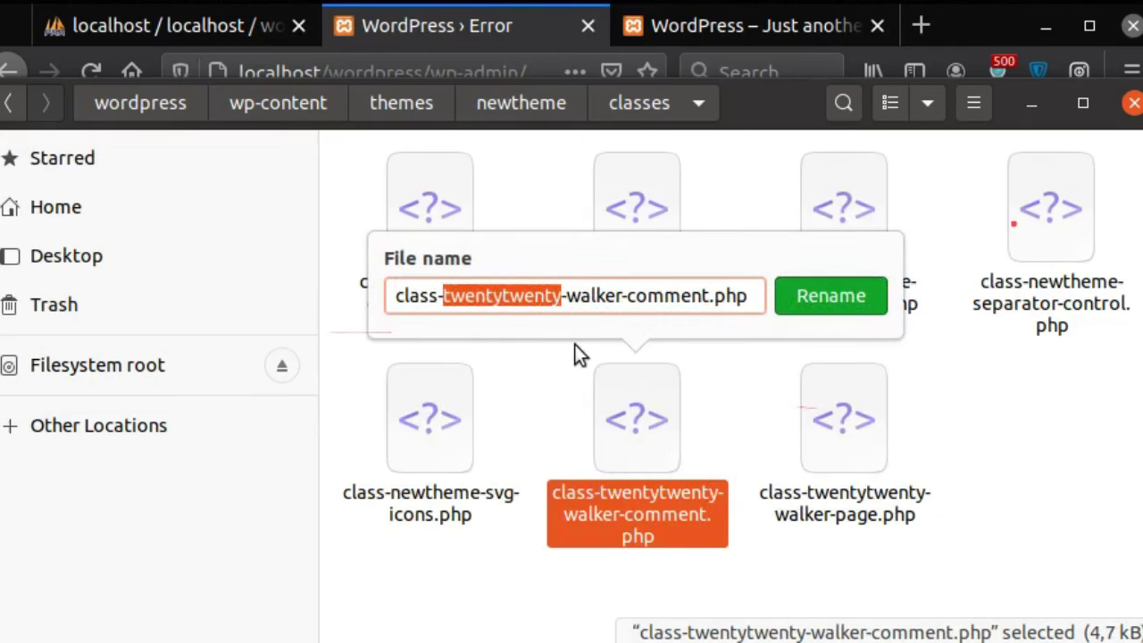
text(newtheme)
click(837, 299)
Step: Rename the walker-page file to class-newtheme-walker-page.php and hide the Files window
right_click(829, 494)
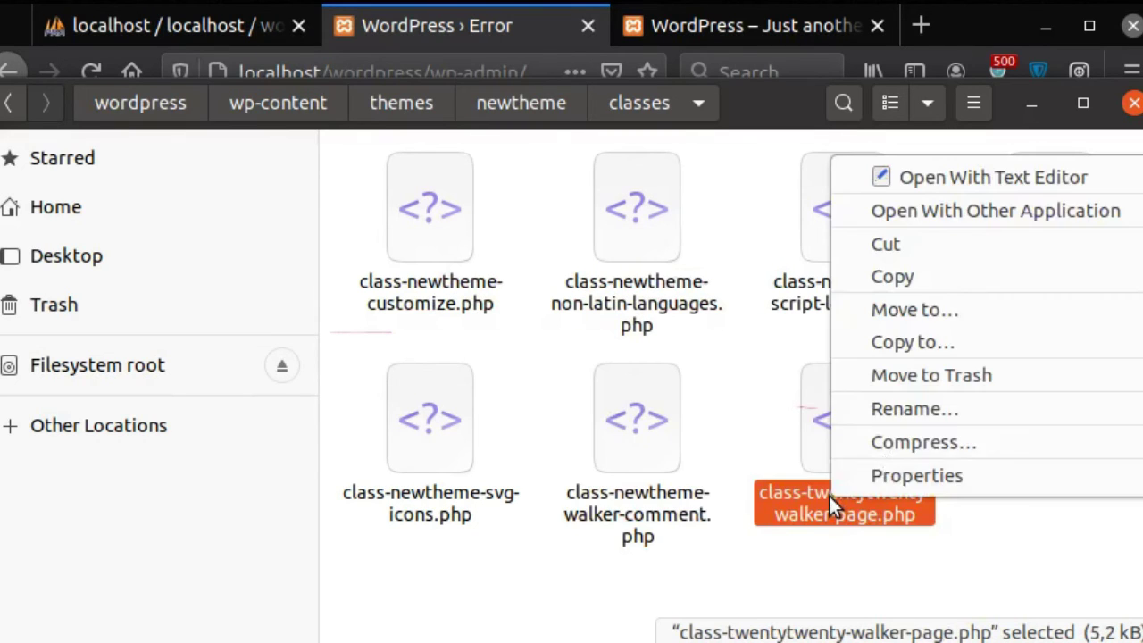
click(898, 411)
drag(661, 296, 761, 304)
key(BackSpace)
key(BackSpace)
key(Delete)
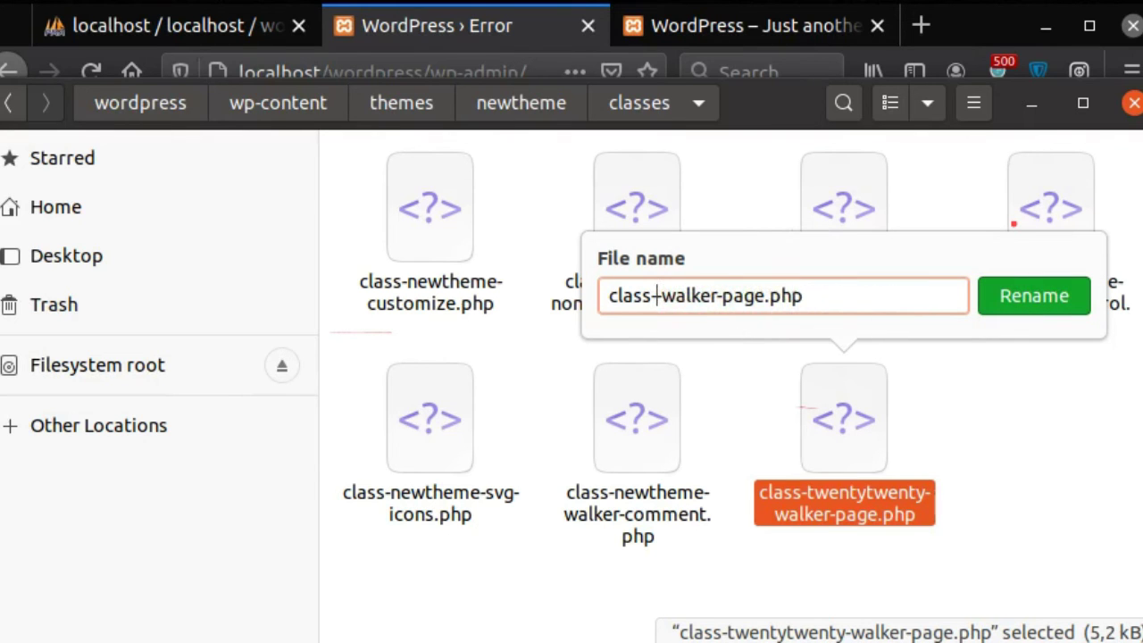
text(newtheme-)
click(1003, 309)
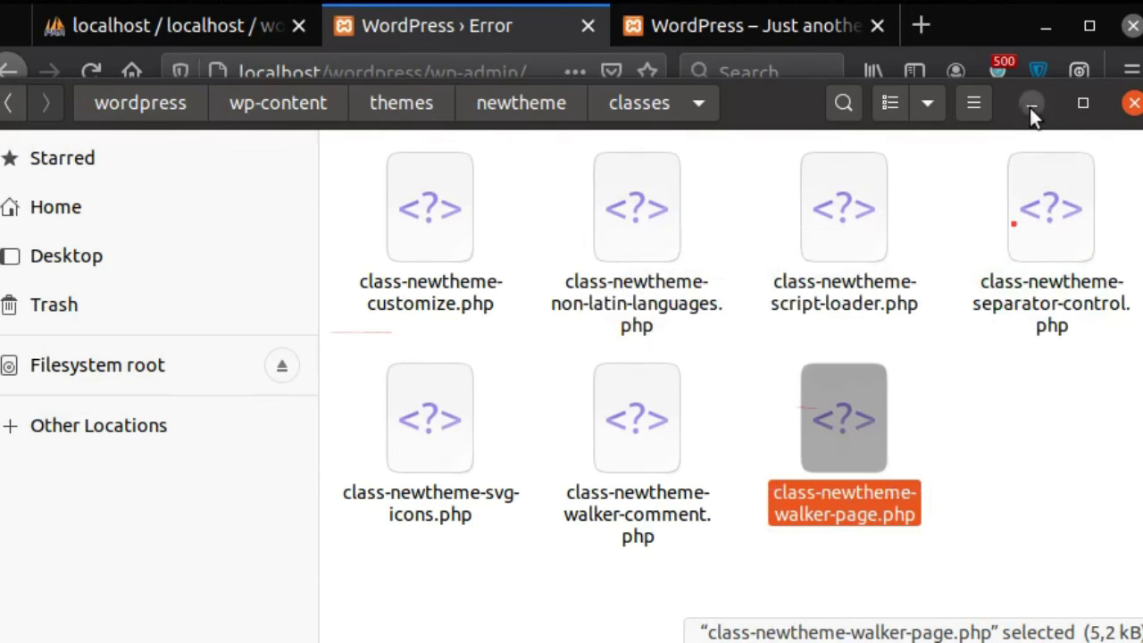
click(1032, 105)
Step: Reload the admin Dashboard and the site front page to confirm both load without errors
click(91, 73)
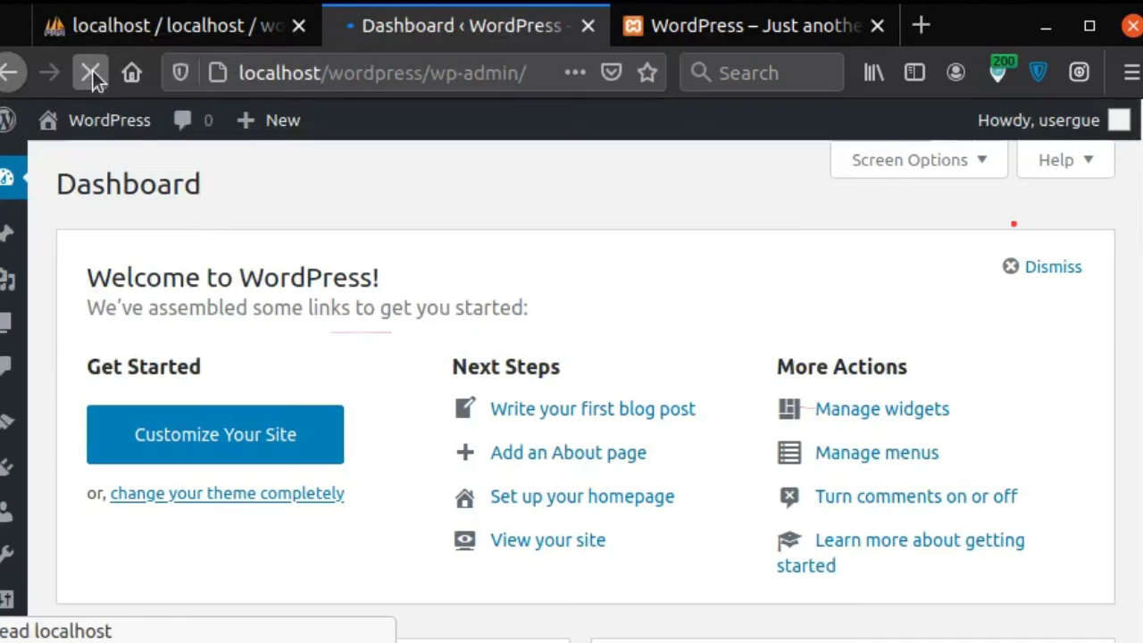
click(1040, 270)
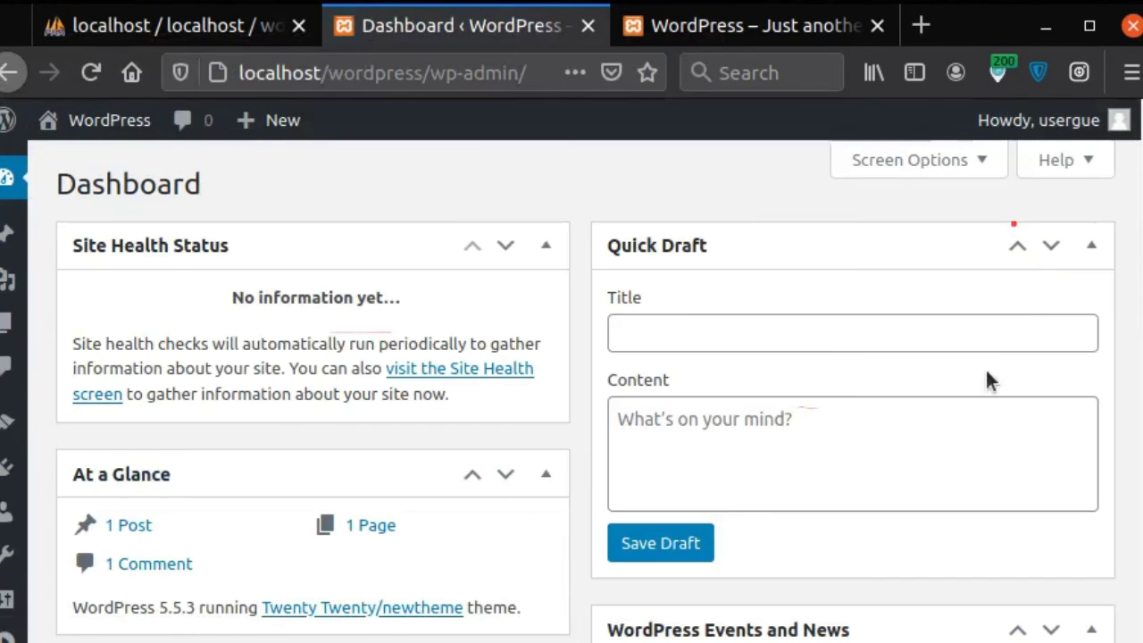
scroll(990, 393, down, 4)
scroll(989, 415, up, 5)
click(763, 31)
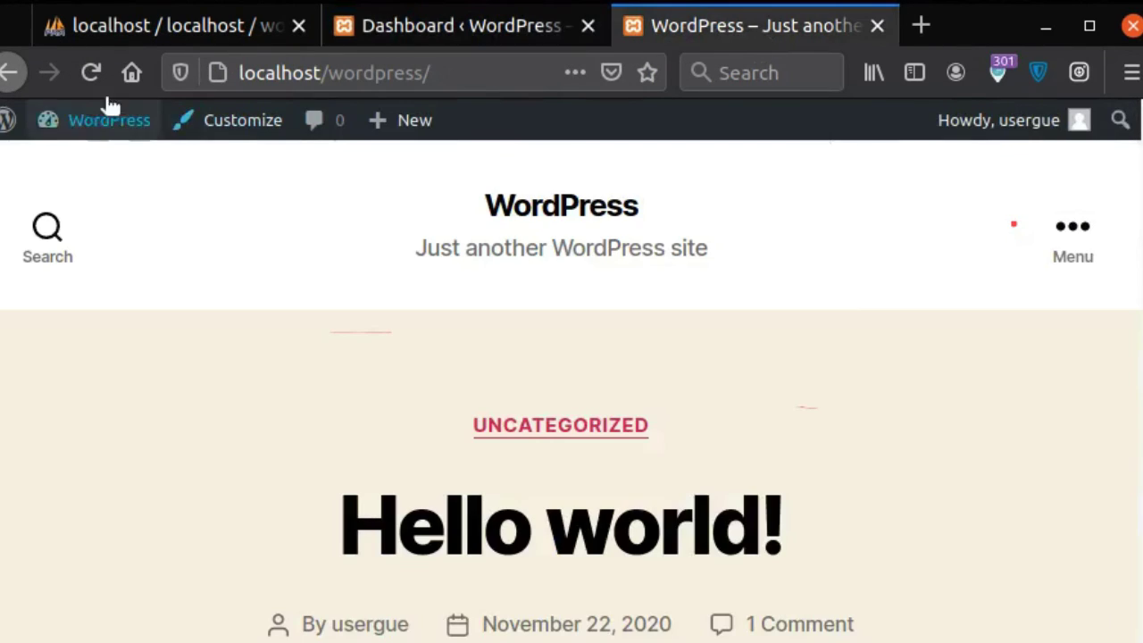
click(90, 72)
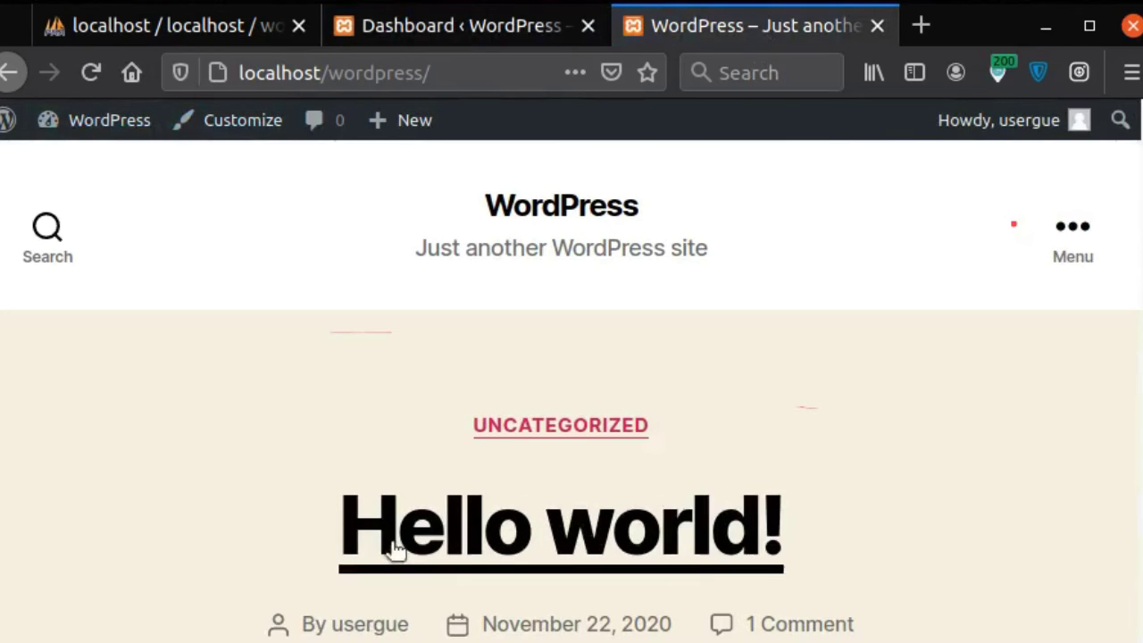
scroll(794, 409, down, 10)
scroll(854, 420, down, 3)
scroll(855, 419, up, 15)
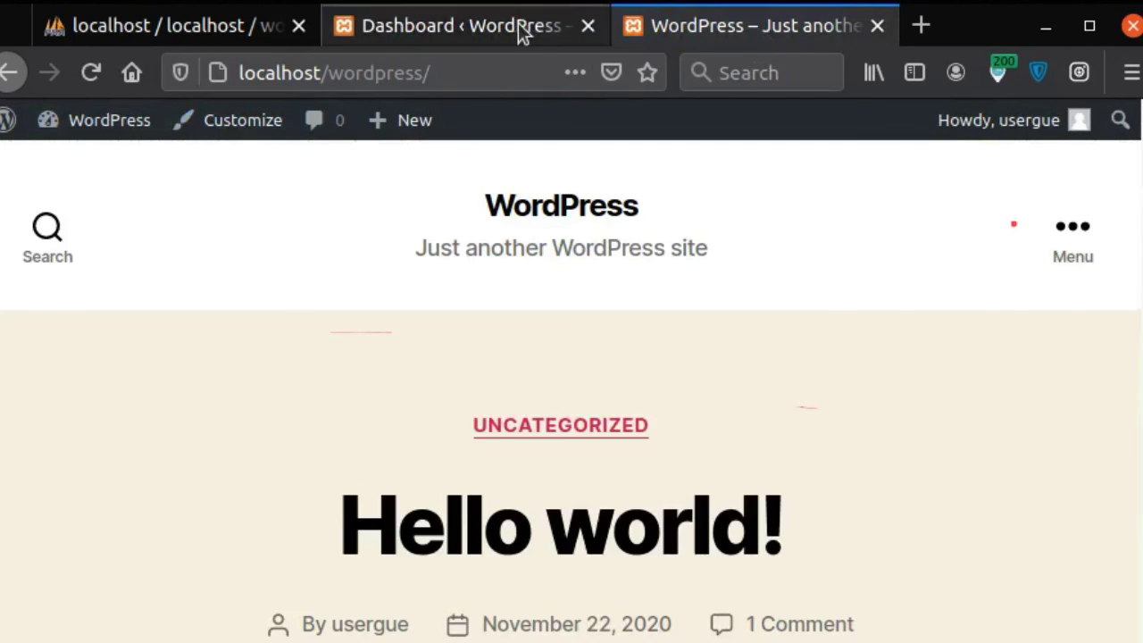
Step: Confirm Twenty Twenty/newtheme is active under Appearance > Themes, then return to Files
click(518, 33)
mouse_move(7, 422)
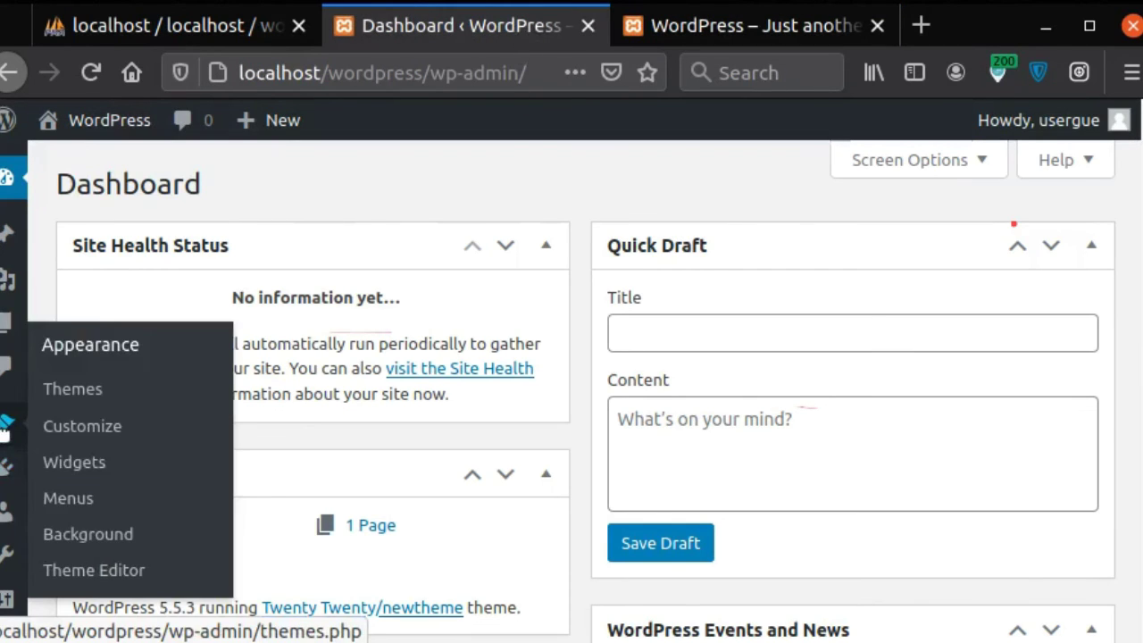
click(51, 393)
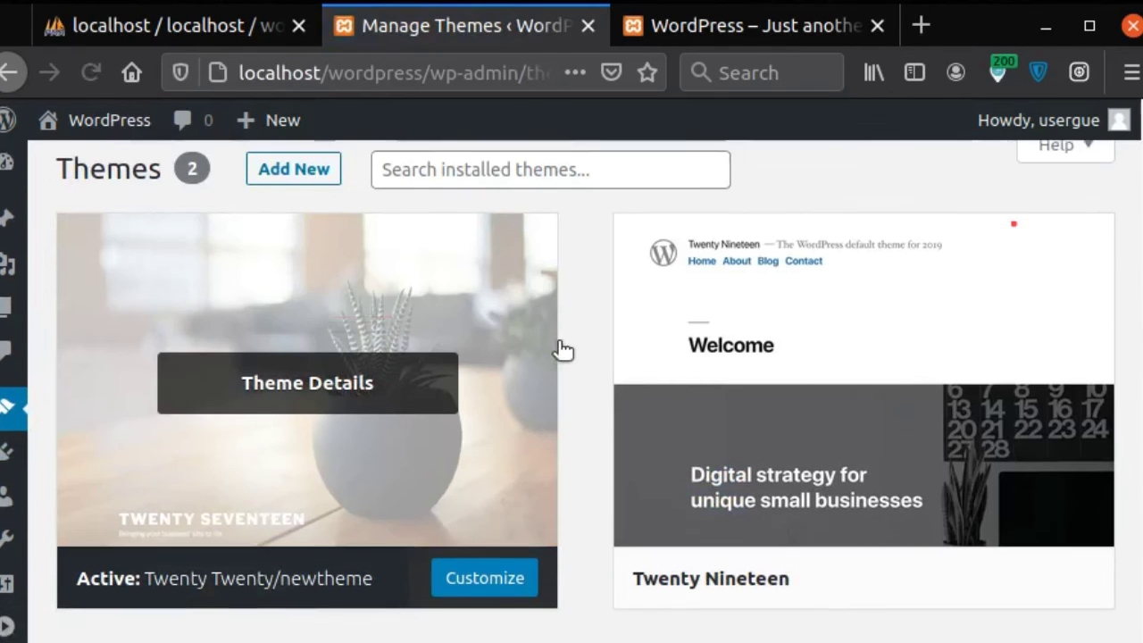
scroll(562, 349, down, 2)
scroll(562, 349, up, 1)
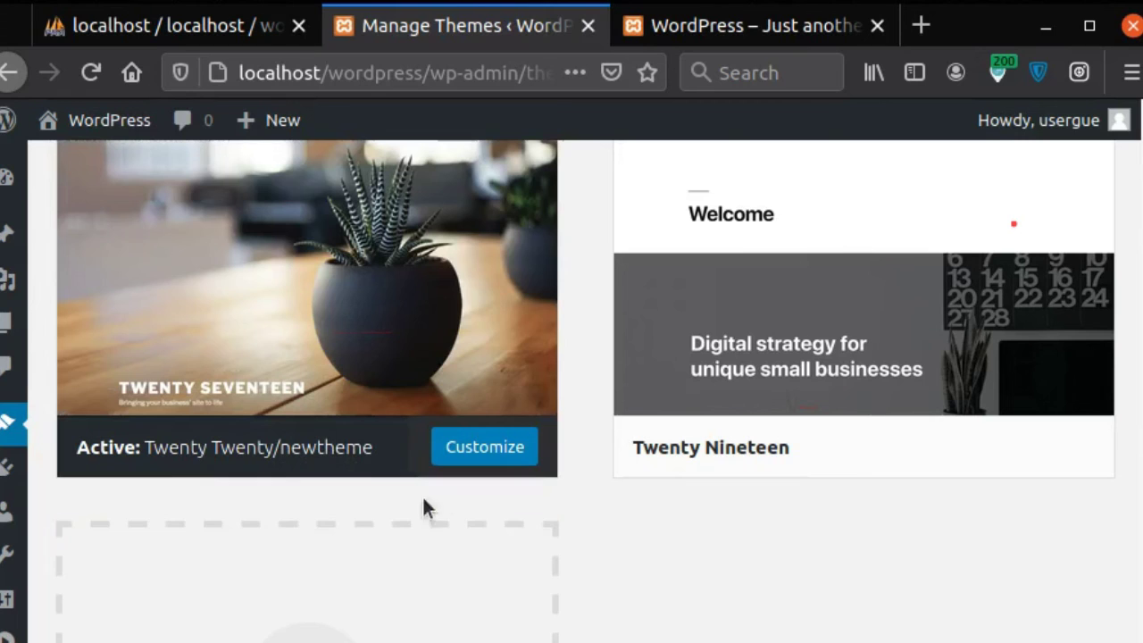
key(alt+Tab)
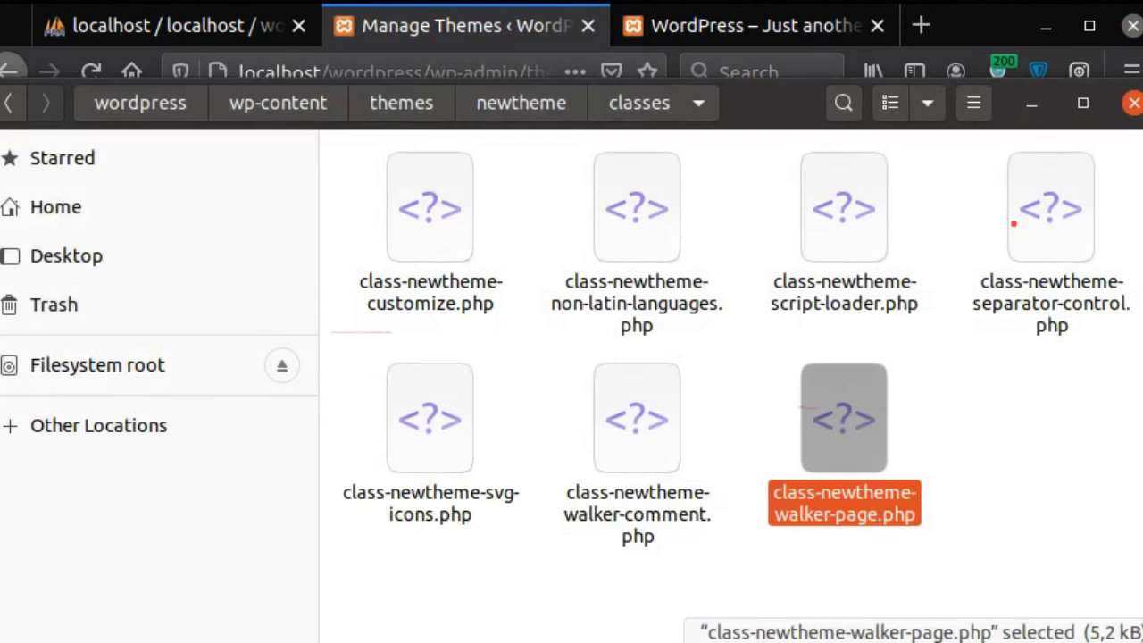